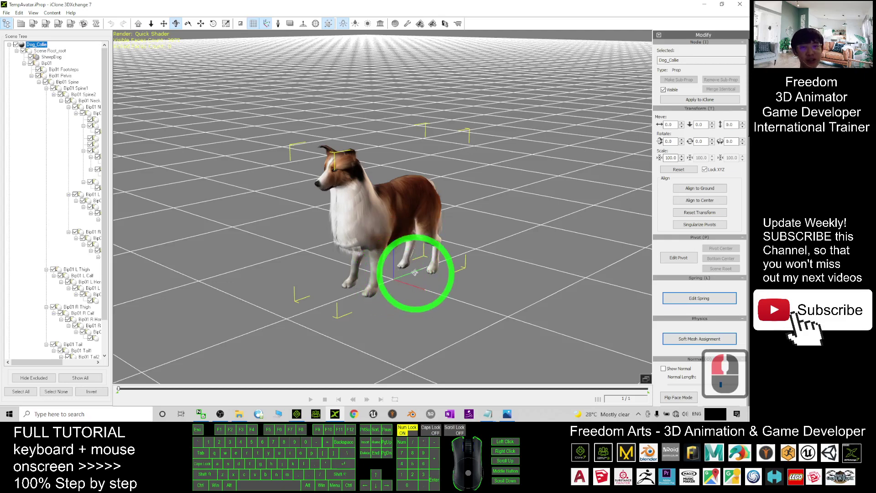
- Start converting the Dog_Collie prop to a non-standard character
{"action": "scroll", "coordinate": [415, 273], "scroll_direction": "up", "scroll_amount": 5}
{"action": "scroll", "coordinate": [419, 274], "scroll_direction": "down", "scroll_amount": 2}
{"action": "left_click_drag", "start_coordinate": [381, 274], "coordinate": [348, 294]}
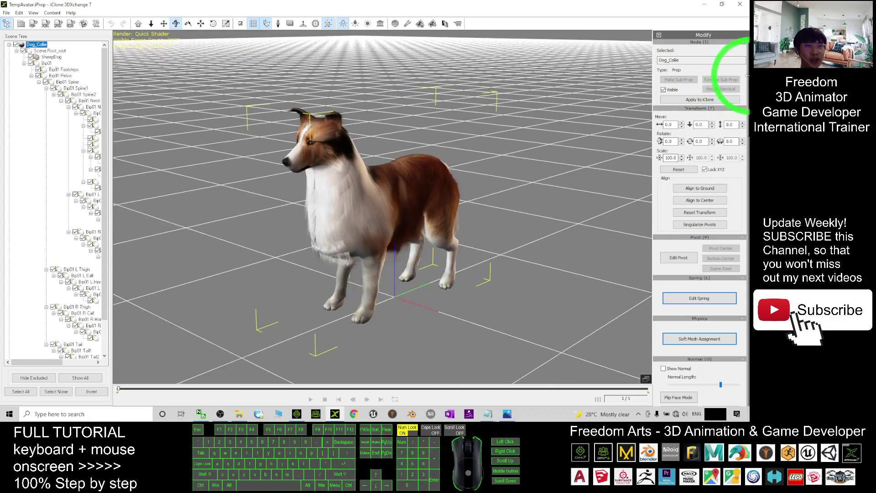
{"action": "left_click_drag", "start_coordinate": [669, 5], "coordinate": [643, 1]}
{"action": "left_click_drag", "start_coordinate": [747, 76], "coordinate": [748, 189]}
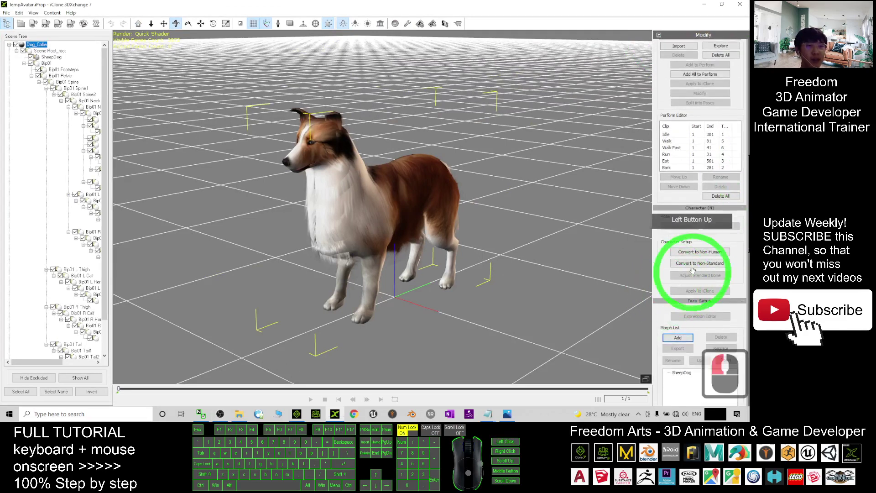
{"action": "left_click", "coordinate": [701, 263]}
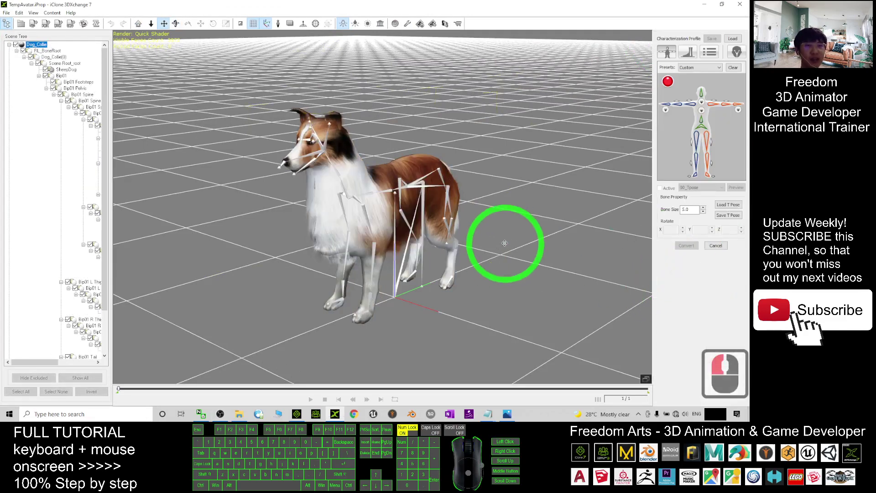
- Try rotating the Bip01 root bone at the dog's hips about two different axes, undoing each rotation
{"action": "scroll", "coordinate": [452, 242], "scroll_direction": "up", "scroll_amount": 5}
{"action": "left_click_drag", "start_coordinate": [555, 224], "coordinate": [429, 194]}
{"action": "double_click", "coordinate": [428, 192]}
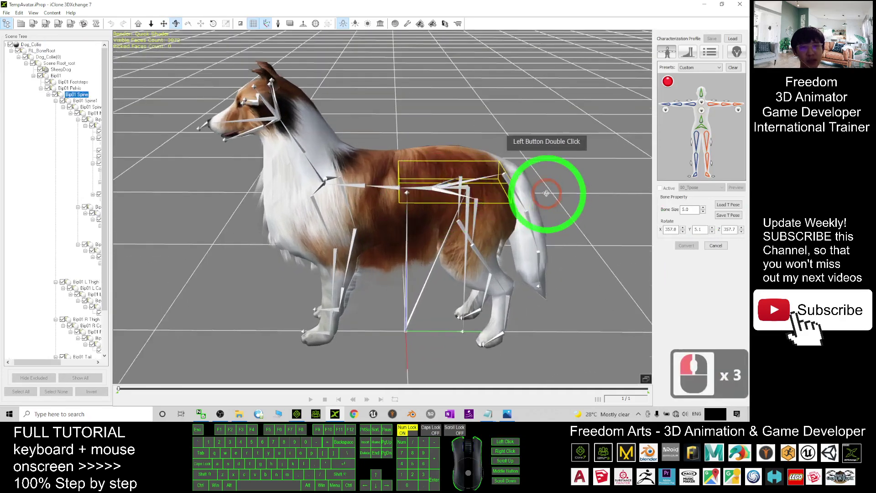
{"action": "double_click", "coordinate": [486, 206]}
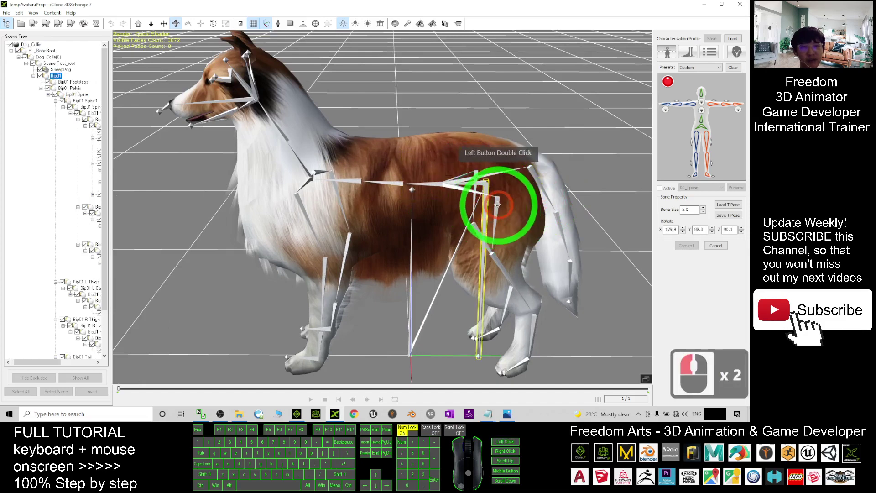
{"action": "key", "text": "e"}
{"action": "left_click_drag", "start_coordinate": [523, 147], "coordinate": [529, 152]}
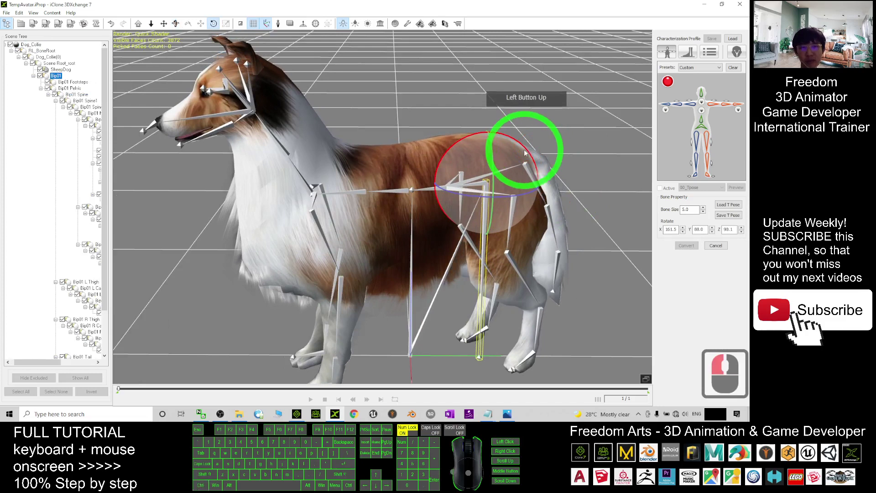
{"action": "key", "text": "ctrl+z"}
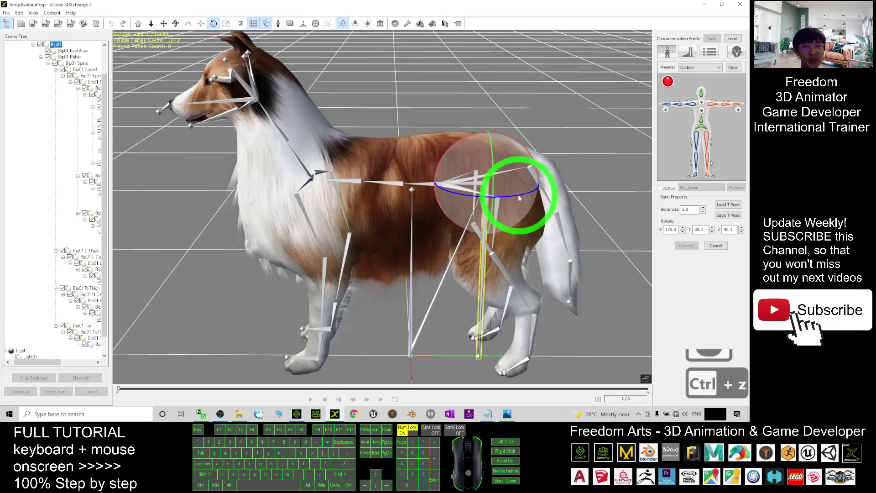
{"action": "left_click_drag", "start_coordinate": [520, 194], "coordinate": [508, 194]}
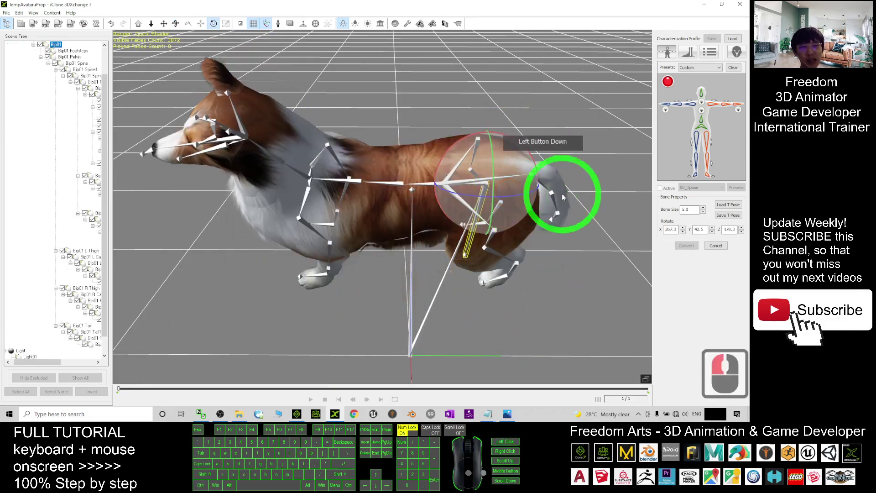
{"action": "key", "text": "ctrl+z"}
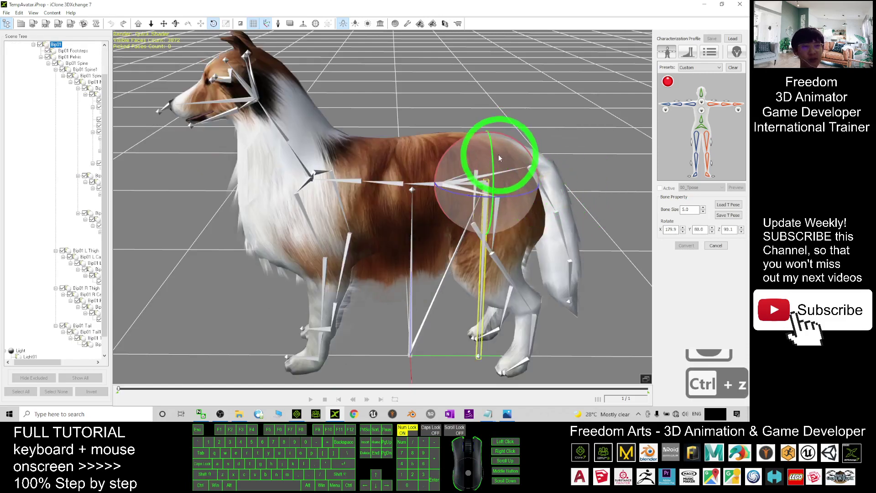
- Rotate the Bip01 root bone until the dog's body stands upright on its hind end
{"action": "left_click_drag", "start_coordinate": [492, 149], "coordinate": [472, 115]}
{"action": "scroll", "coordinate": [485, 138], "scroll_direction": "down", "scroll_amount": 6}
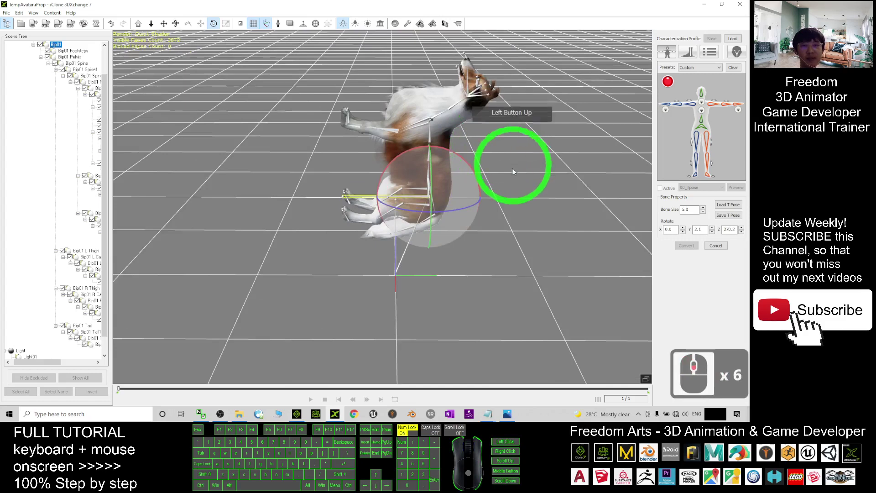
{"action": "scroll", "coordinate": [512, 169], "scroll_direction": "up", "scroll_amount": 4}
{"action": "scroll", "coordinate": [481, 233], "scroll_direction": "up", "scroll_amount": 3}
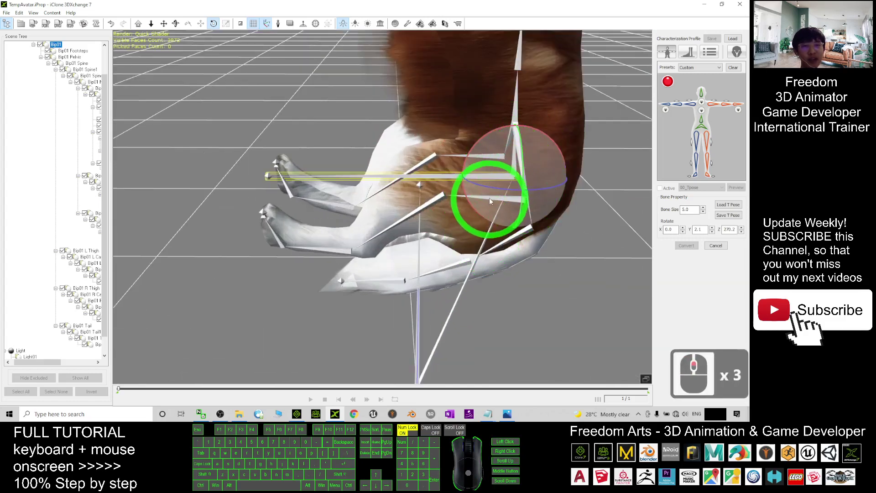
- Try rotating the Bip01 L Thigh bone about two axes, undoing each rotation
{"action": "double_click", "coordinate": [489, 202]}
{"action": "left_click_drag", "start_coordinate": [489, 164], "coordinate": [515, 142]}
{"action": "scroll", "coordinate": [493, 245], "scroll_direction": "down", "scroll_amount": 4}
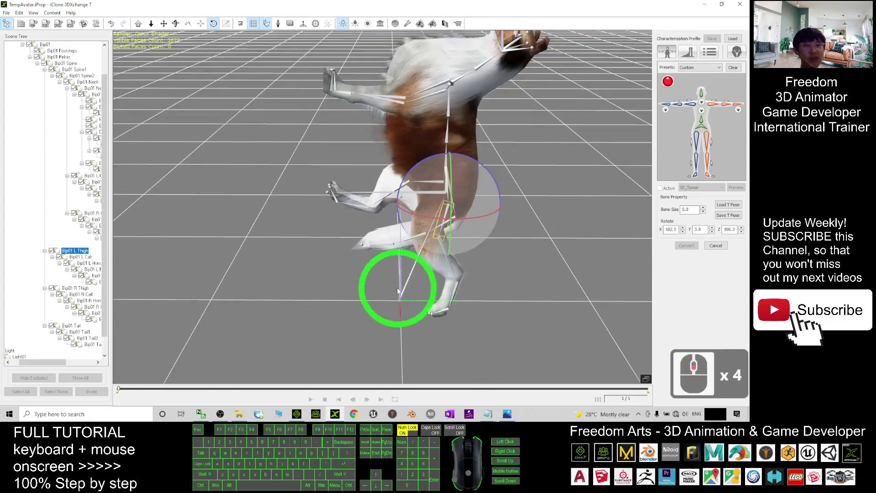
{"action": "key", "text": "ctrl+z"}
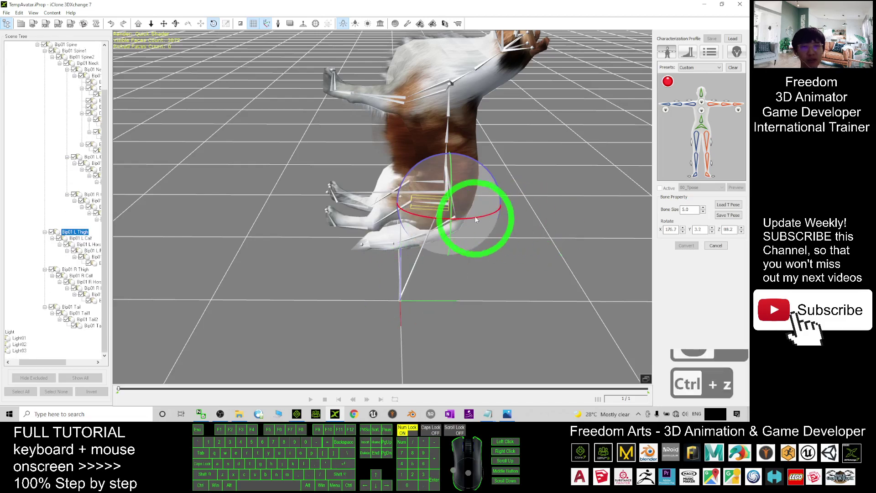
{"action": "scroll", "coordinate": [549, 192], "scroll_direction": "up", "scroll_amount": 3}
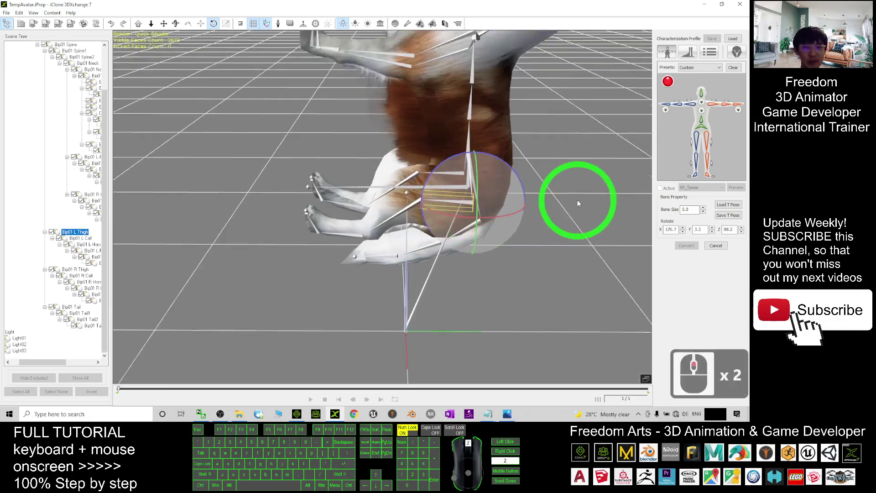
{"action": "mouse_move", "coordinate": [462, 165]}
{"action": "left_mouse_down"}
{"action": "mouse_move", "coordinate": [416, 171]}
{"action": "mouse_move", "coordinate": [450, 162]}
{"action": "left_mouse_up"}
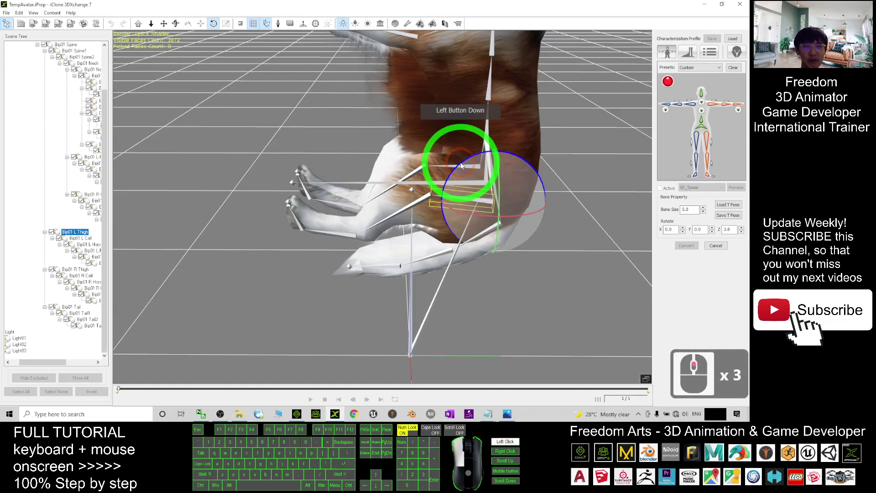
{"action": "key", "text": "ctrl+z"}
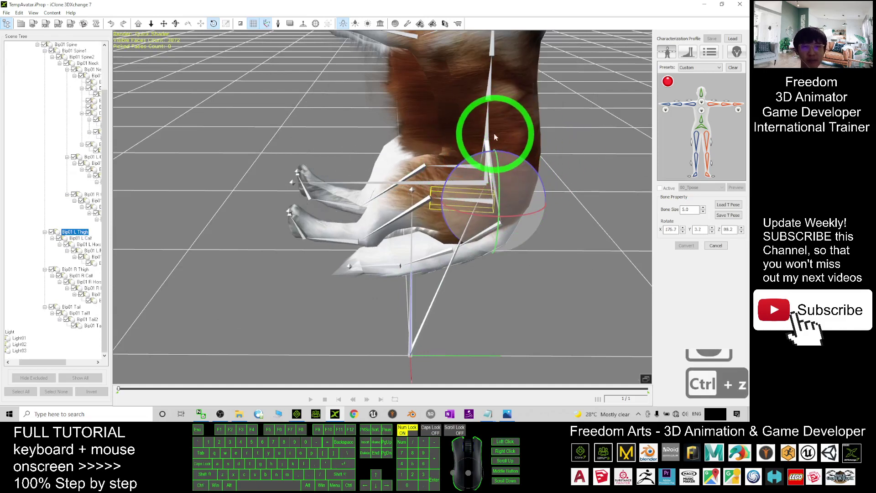
- Try rotating the Bip01 Spine bone to tilt the dog's body, and undo the recent rotations
{"action": "double_click", "coordinate": [454, 128]}
{"action": "left_click_drag", "start_coordinate": [454, 128], "coordinate": [552, 119]}
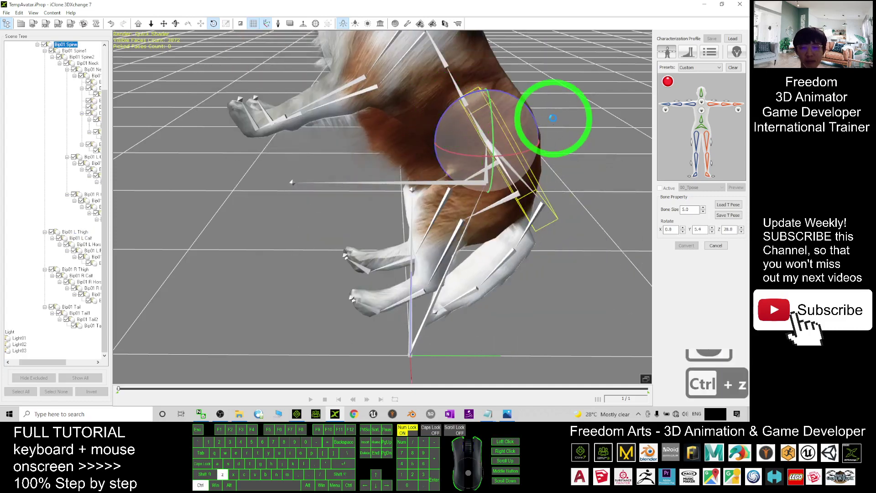
{"action": "key", "text": "ctrl+z"}
{"action": "key", "text": "ctrl+z"}
- Inspect the Bip01 root bone in the distorted rig, and cancel the non-standard conversion, discarding all changes
{"action": "left_click_drag", "start_coordinate": [590, 214], "coordinate": [508, 166]}
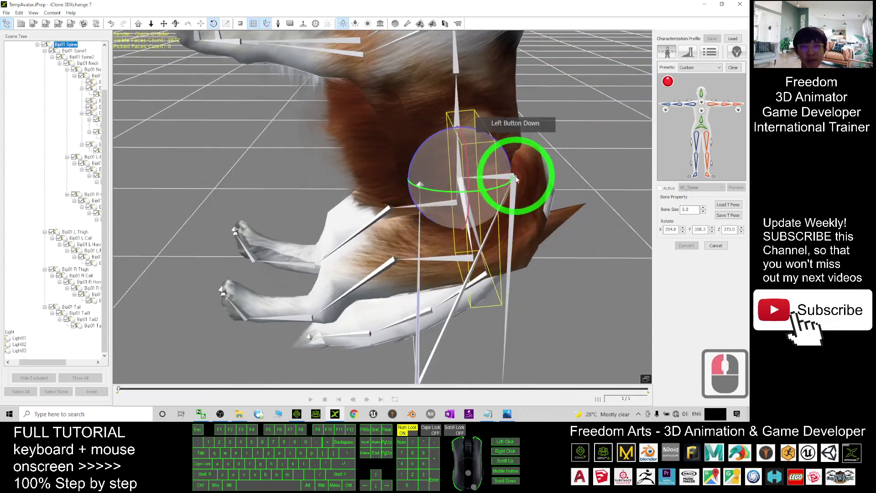
{"action": "double_click", "coordinate": [515, 182]}
{"action": "scroll", "coordinate": [518, 200], "scroll_direction": "down", "scroll_amount": 5}
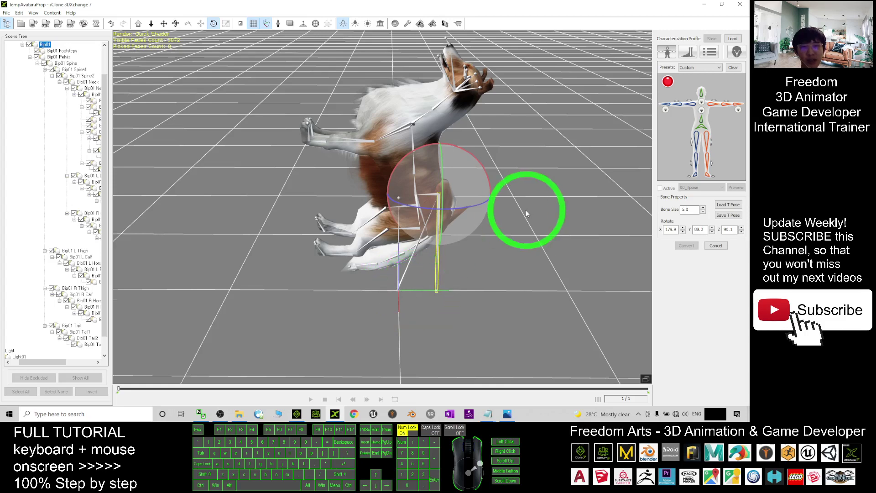
{"action": "scroll", "coordinate": [477, 192], "scroll_direction": "up", "scroll_amount": 4}
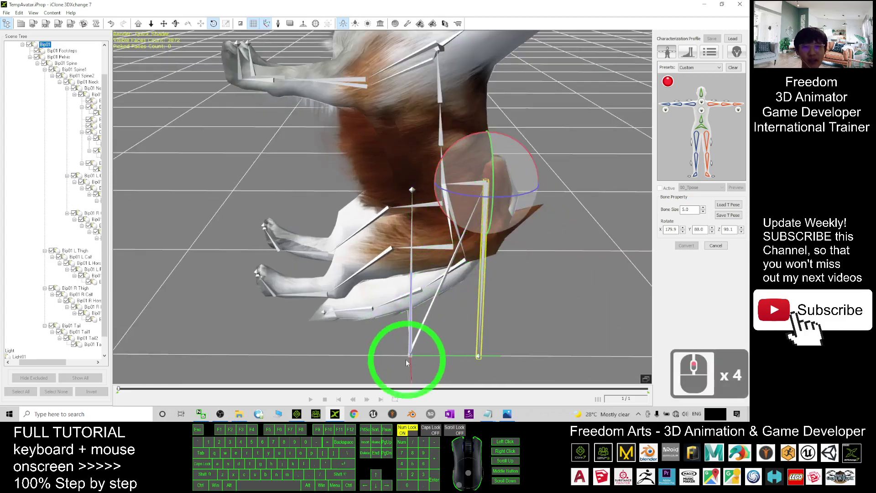
{"action": "scroll", "coordinate": [420, 354], "scroll_direction": "down", "scroll_amount": 3}
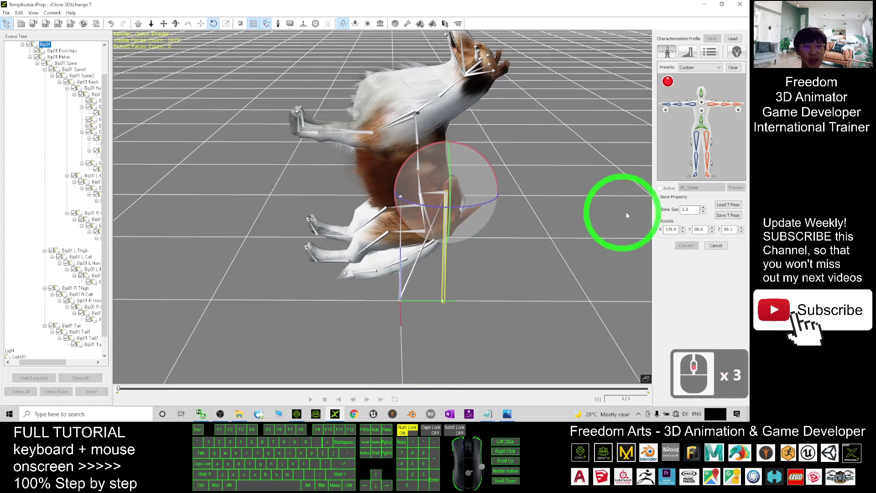
{"action": "left_click", "coordinate": [715, 246]}
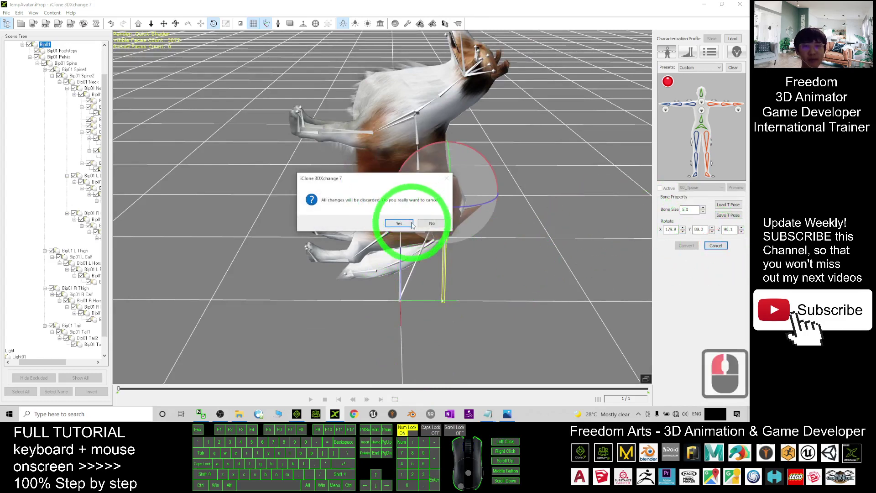
{"action": "left_click", "coordinate": [401, 223]}
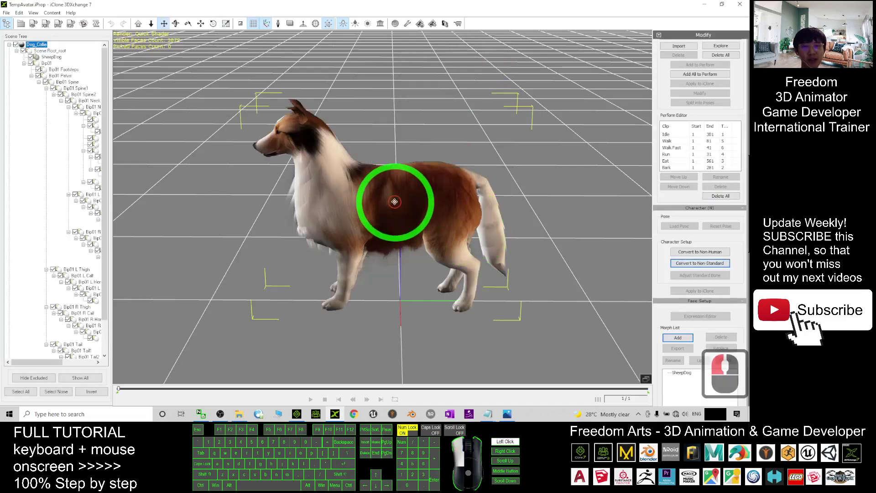
- Select the whole Dog_Collie root node and restart its conversion to a non-standard character
{"action": "left_click", "coordinate": [395, 201]}
{"action": "double_click", "coordinate": [400, 218]}
{"action": "left_click", "coordinate": [58, 34]}
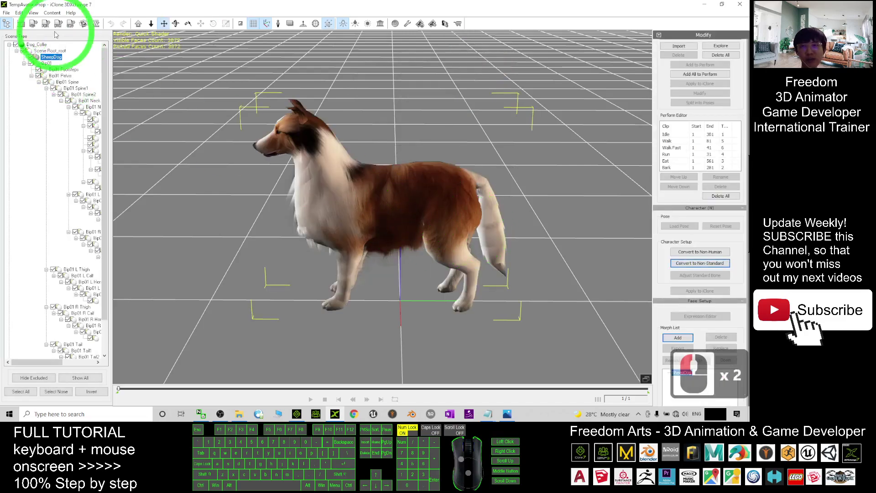
{"action": "left_click", "coordinate": [31, 46]}
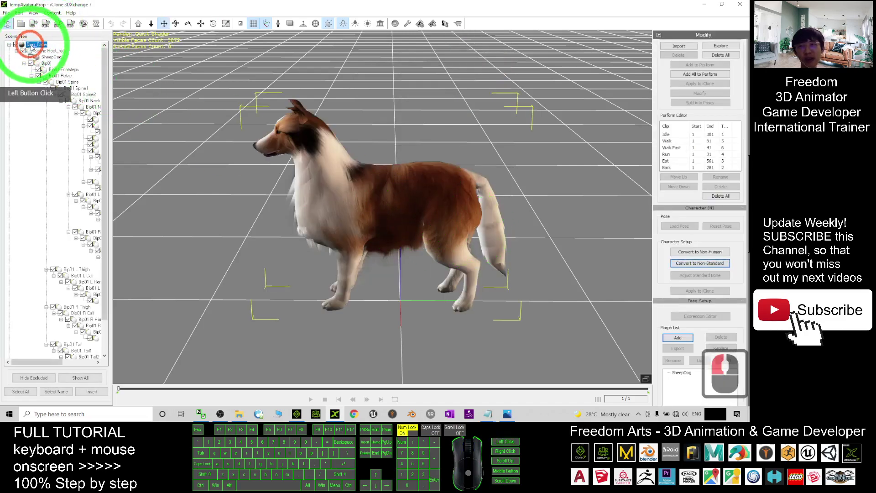
{"action": "left_click", "coordinate": [416, 173]}
{"action": "key", "text": "w"}
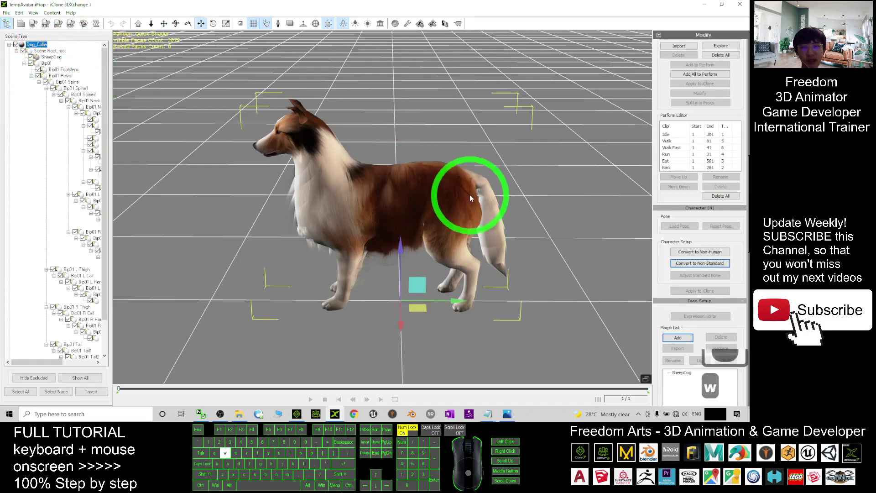
{"action": "left_click", "coordinate": [681, 263]}
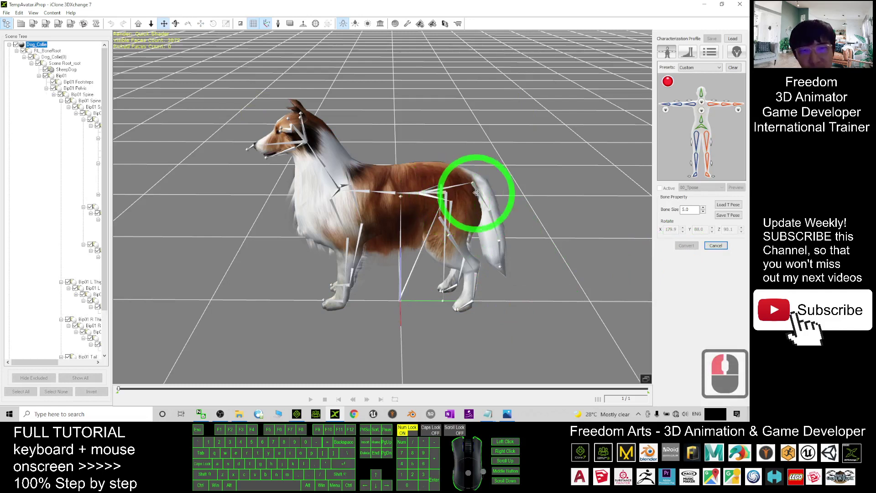
- Try small rotations of the Bip01 root bone, and cancel the non-standard conversion, discarding all changes
{"action": "double_click", "coordinate": [451, 193]}
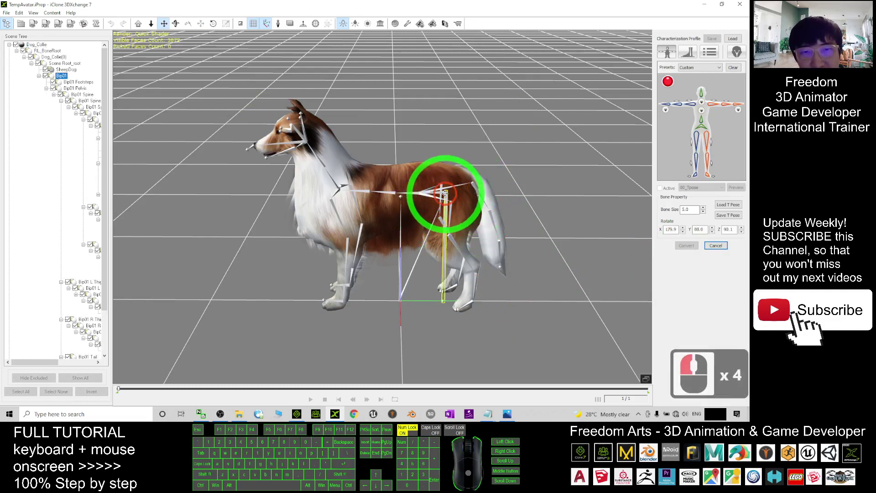
{"action": "key", "text": "e"}
{"action": "left_click_drag", "start_coordinate": [463, 151], "coordinate": [478, 155]}
{"action": "key", "text": "ctrl+z"}
{"action": "left_click_drag", "start_coordinate": [481, 206], "coordinate": [401, 171]}
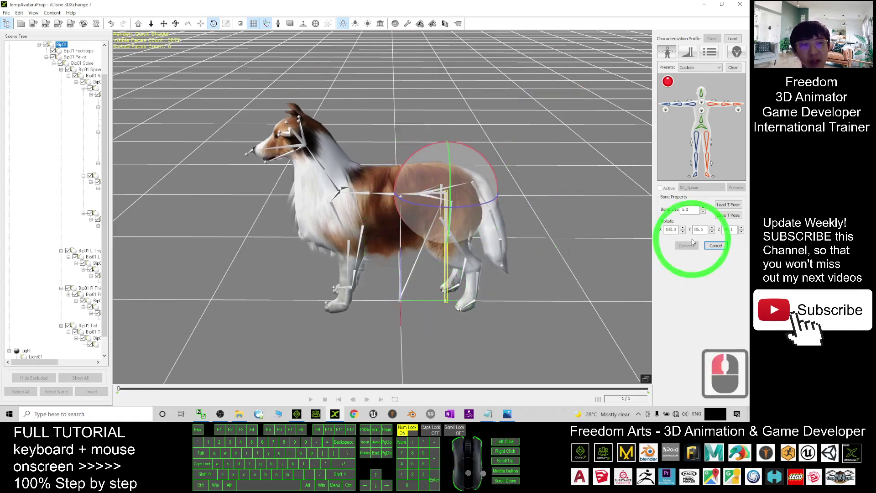
{"action": "left_click", "coordinate": [716, 246]}
{"action": "left_click", "coordinate": [401, 228]}
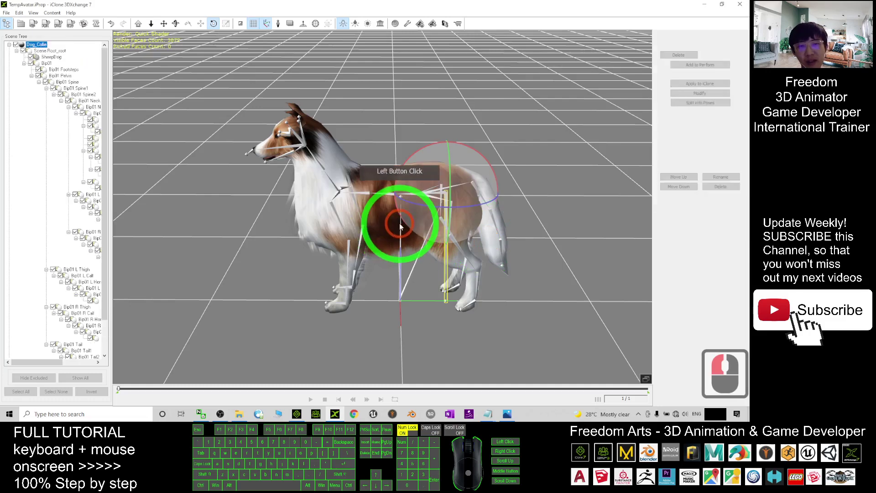
- Select the Dog_Collie root node and move the dog forward along the green axis, toward its head
{"action": "double_click", "coordinate": [427, 196]}
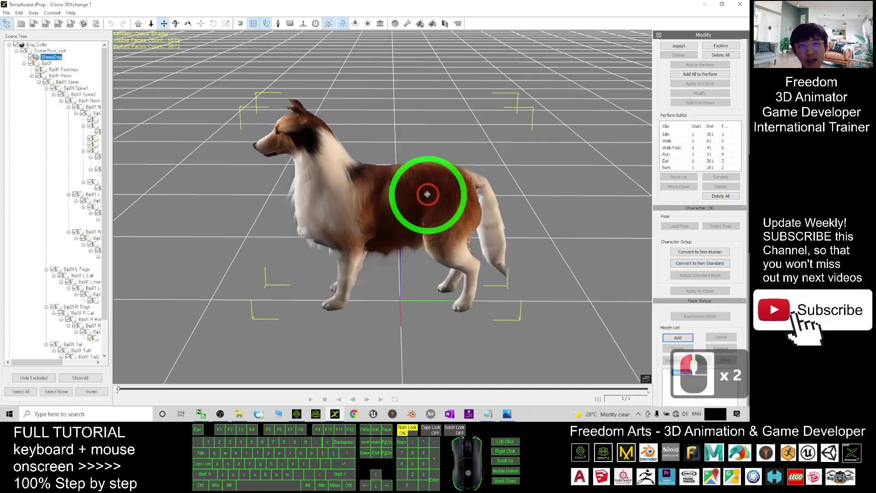
{"action": "left_click", "coordinate": [37, 45]}
{"action": "left_click", "coordinate": [274, 166]}
{"action": "key", "text": "w"}
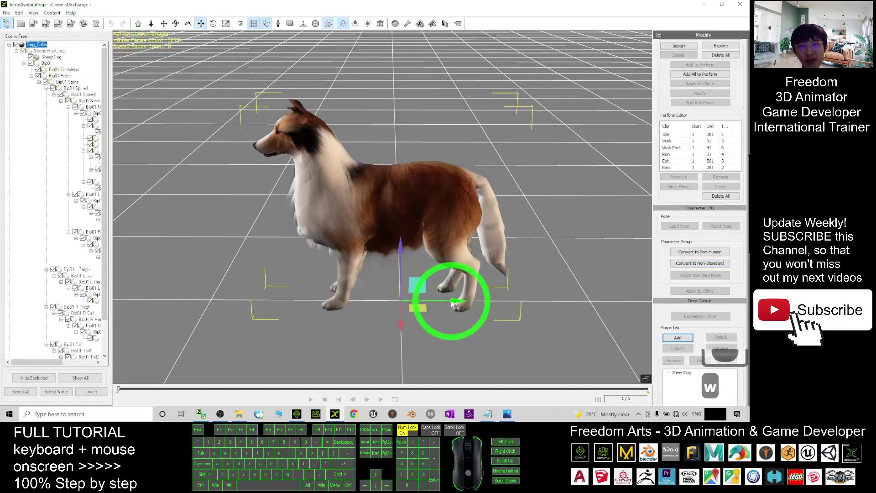
{"action": "left_click_drag", "start_coordinate": [459, 302], "coordinate": [420, 303]}
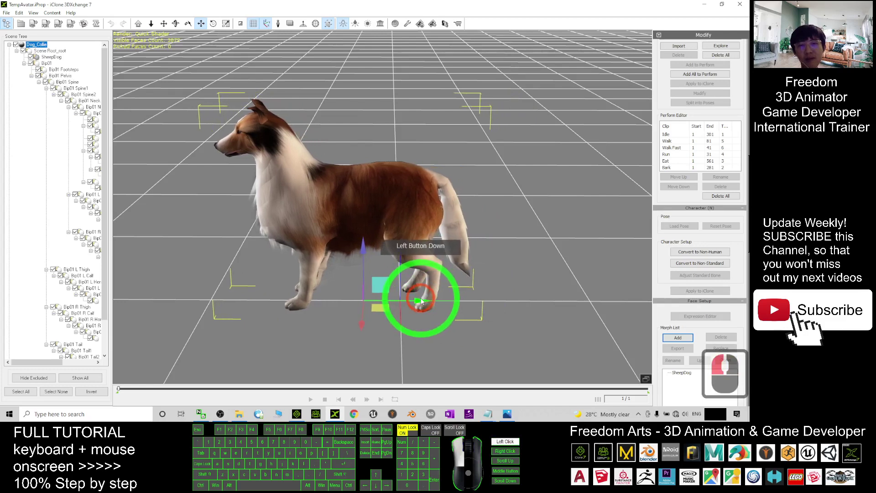
- Start the non-standard conversion, try turning the dog upright by the Bip01 root bone, and cancel the conversion, discarding all changes
{"action": "left_click", "coordinate": [683, 266]}
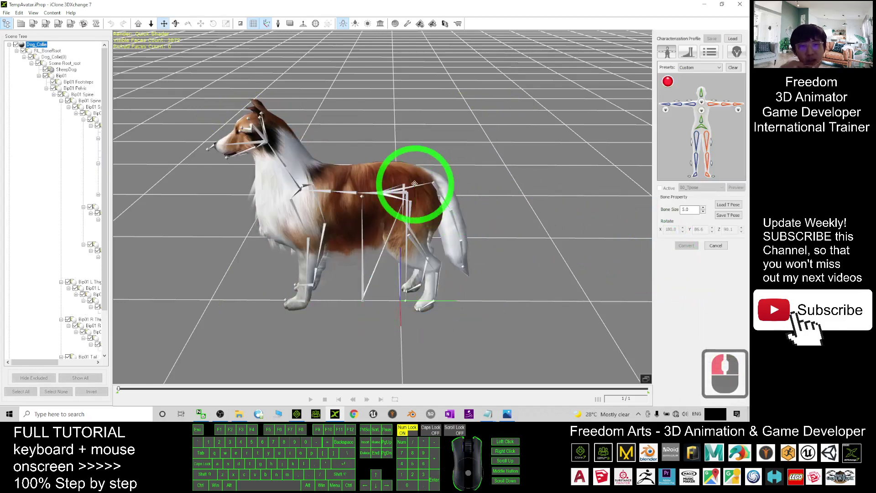
{"action": "double_click", "coordinate": [414, 187]}
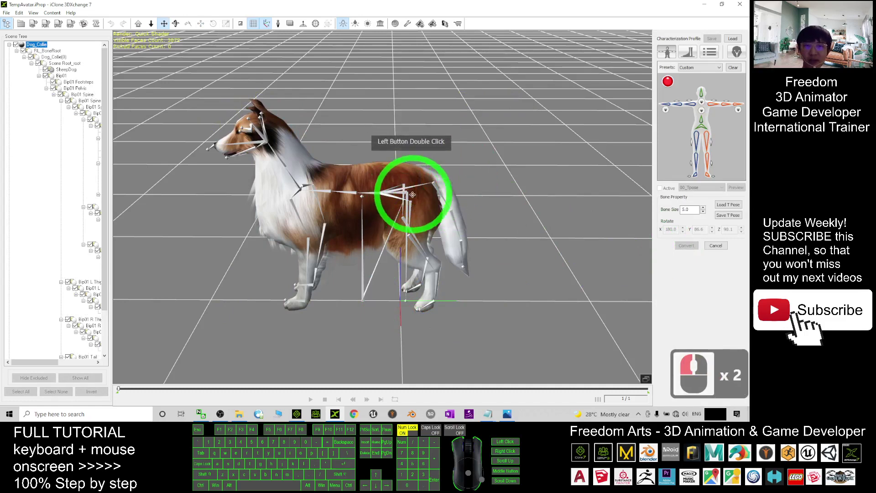
{"action": "left_click", "coordinate": [412, 155]}
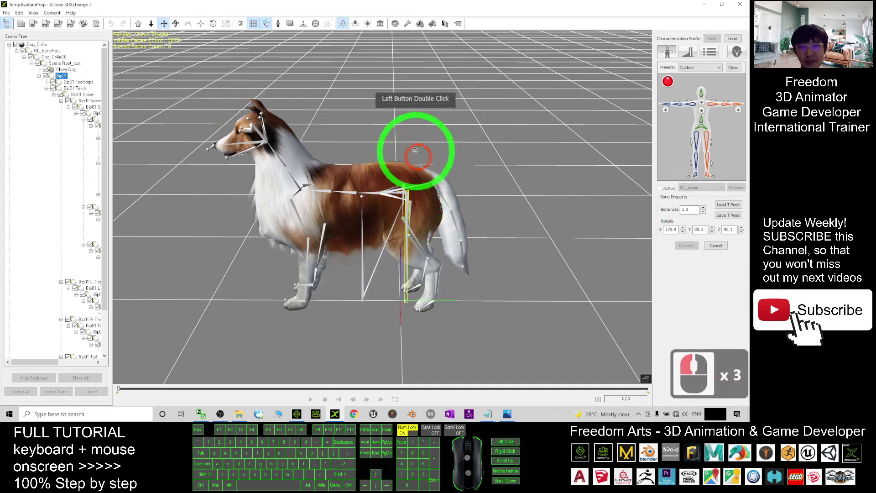
{"action": "key", "text": "e"}
{"action": "left_click_drag", "start_coordinate": [434, 148], "coordinate": [446, 169]}
{"action": "key", "text": "ctrl+z"}
{"action": "left_click_drag", "start_coordinate": [437, 205], "coordinate": [417, 203]}
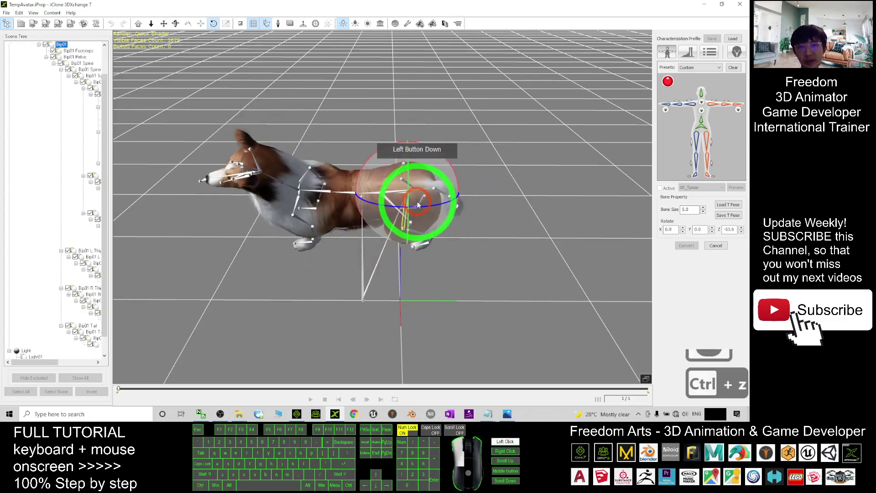
{"action": "key", "text": "ctrl+z"}
{"action": "left_click_drag", "start_coordinate": [409, 158], "coordinate": [391, 127]}
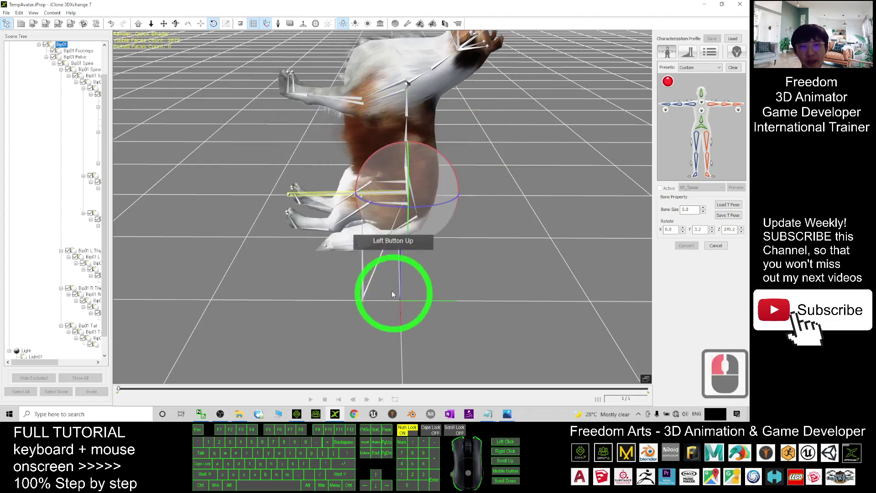
{"action": "scroll", "coordinate": [405, 238], "scroll_direction": "up", "scroll_amount": 5}
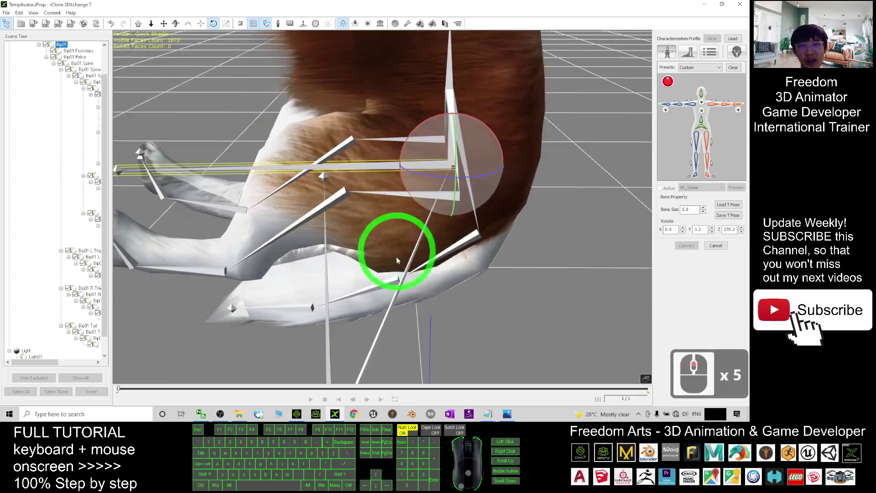
{"action": "scroll", "coordinate": [406, 289], "scroll_direction": "down", "scroll_amount": 1}
{"action": "left_click", "coordinate": [715, 246]}
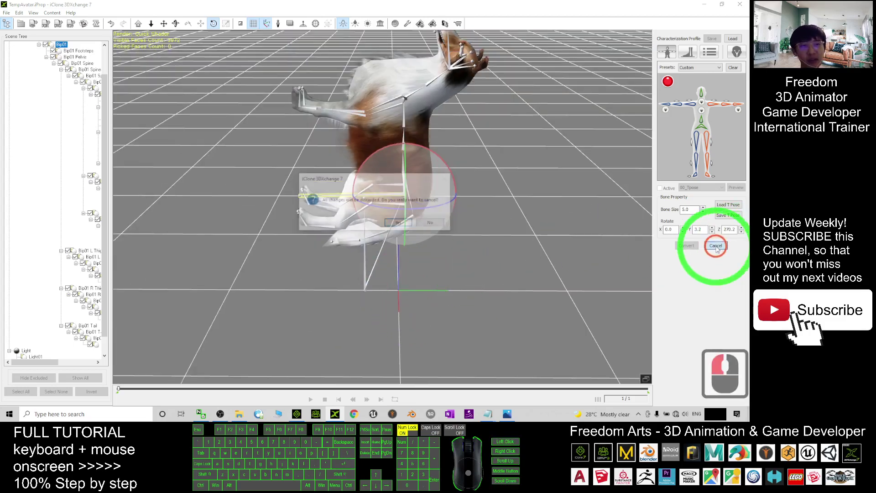
{"action": "left_click", "coordinate": [398, 224]}
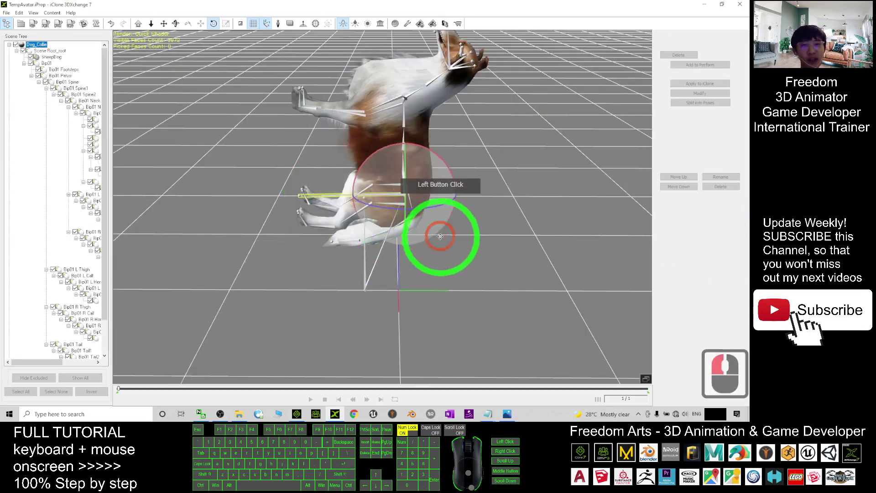
- Move the whole dog slightly further forward along the green axis, toward its head
{"action": "key", "text": "w"}
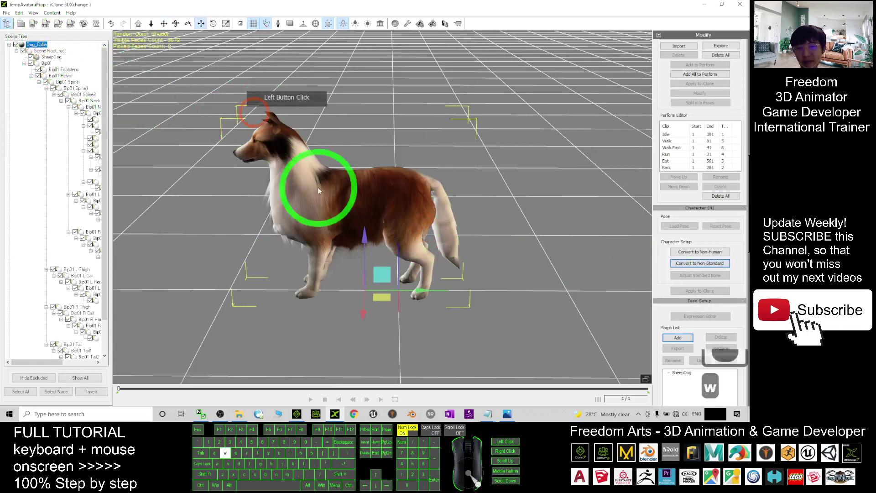
{"action": "left_click_drag", "start_coordinate": [420, 294], "coordinate": [400, 280]}
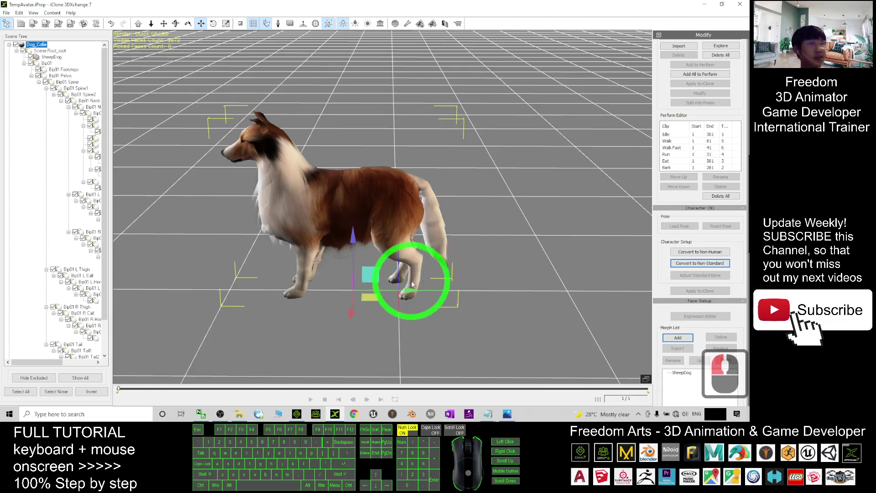
{"action": "key", "text": "c"}
{"action": "left_click_drag", "start_coordinate": [347, 287], "coordinate": [414, 278]}
- Restart the conversion to a non-standard character and rotate the Bip01 root bone so the dog's body stands upright, head up
{"action": "left_click", "coordinate": [684, 264]}
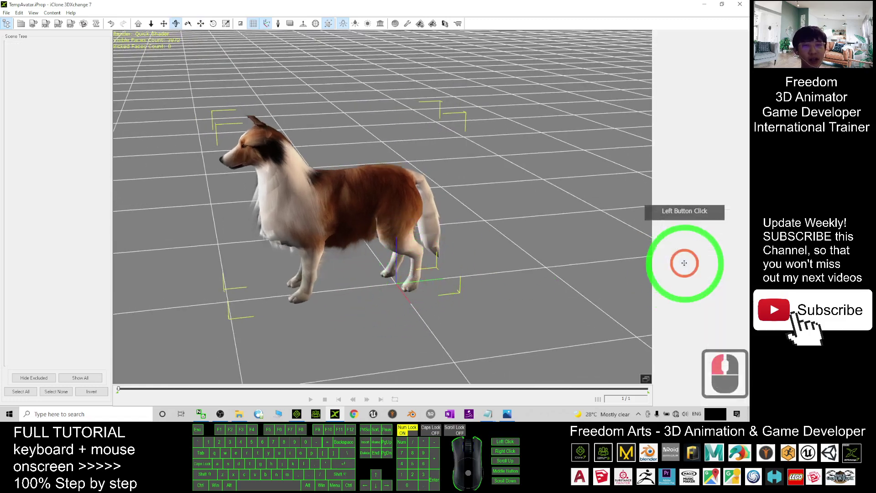
{"action": "scroll", "coordinate": [459, 200], "scroll_direction": "up", "scroll_amount": 3}
{"action": "double_click", "coordinate": [393, 182]}
{"action": "key", "text": "e"}
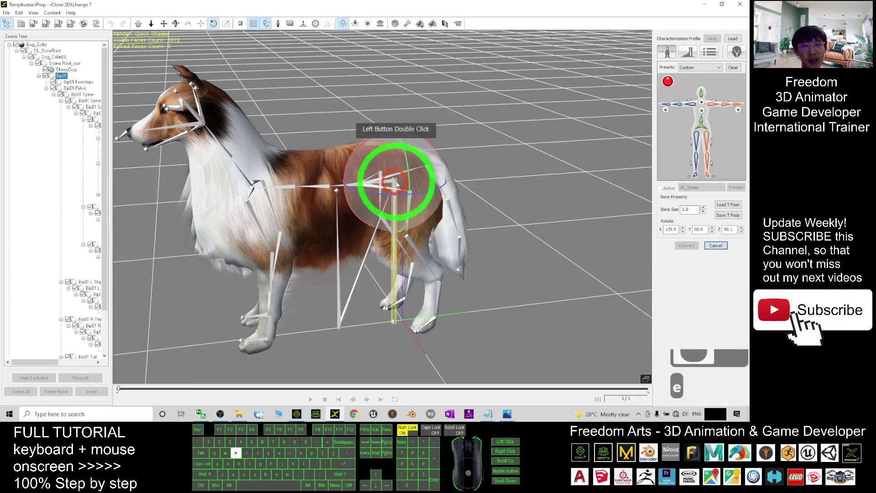
{"action": "left_click_drag", "start_coordinate": [424, 144], "coordinate": [447, 157]}
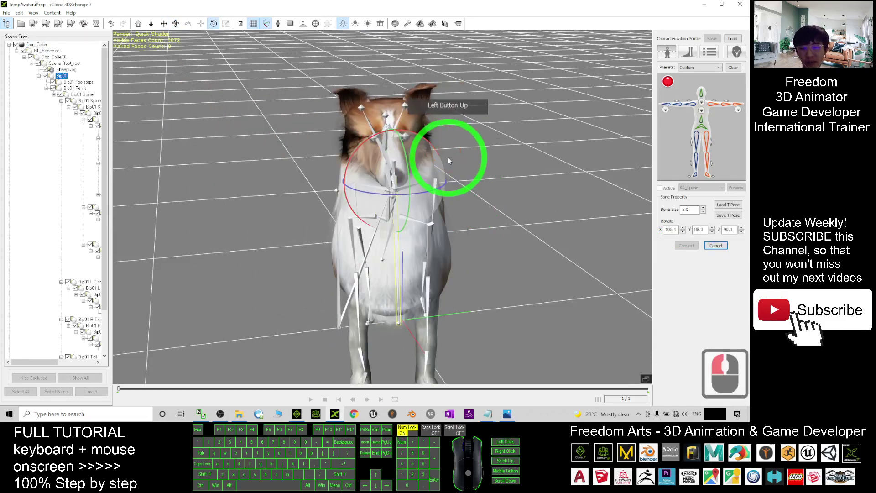
{"action": "key", "text": "ctrl+z"}
{"action": "left_click_drag", "start_coordinate": [413, 192], "coordinate": [516, 176]}
{"action": "key", "text": "c"}
{"action": "scroll", "coordinate": [493, 177], "scroll_direction": "down", "scroll_amount": 7}
{"action": "key", "text": "e"}
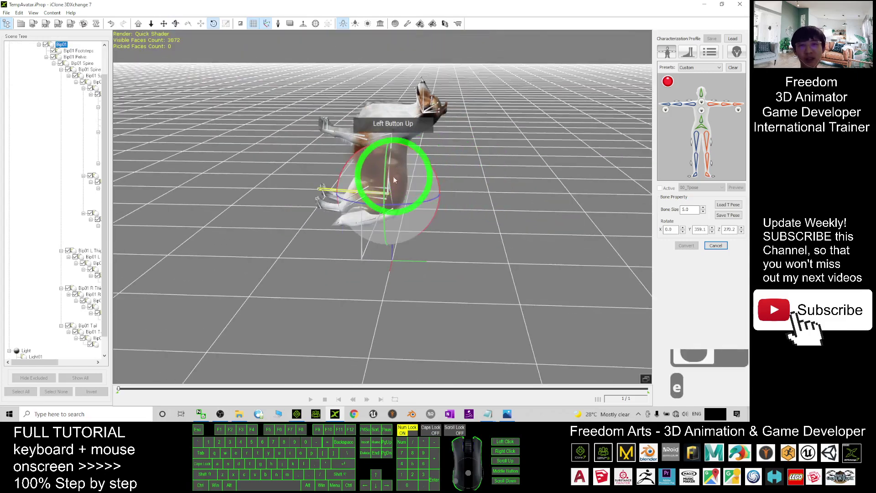
{"action": "left_click_drag", "start_coordinate": [388, 172], "coordinate": [384, 173]}
- Rotate the Bip01 L Thigh bone so the left hind leg points down toward the ground
{"action": "scroll", "coordinate": [432, 193], "scroll_direction": "up", "scroll_amount": 7}
{"action": "key", "text": "c"}
{"action": "key", "text": "c"}
{"action": "key", "text": "c"}
{"action": "left_click_drag", "start_coordinate": [362, 250], "coordinate": [372, 196]}
{"action": "double_click", "coordinate": [397, 183]}
{"action": "key", "text": "e"}
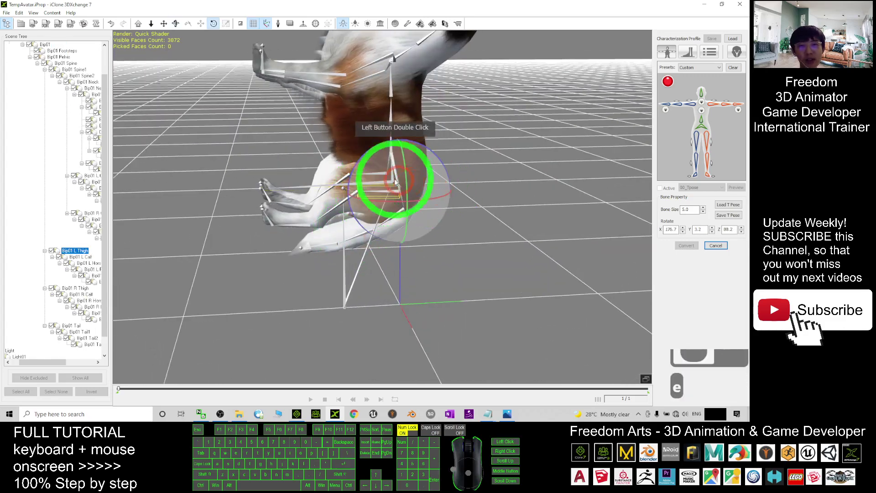
{"action": "left_click_drag", "start_coordinate": [352, 159], "coordinate": [382, 141]}
- Rotate the Bip01 R Thigh bone from the dog's other side so the right hind leg points down
{"action": "left_click_drag", "start_coordinate": [297, 174], "coordinate": [450, 186]}
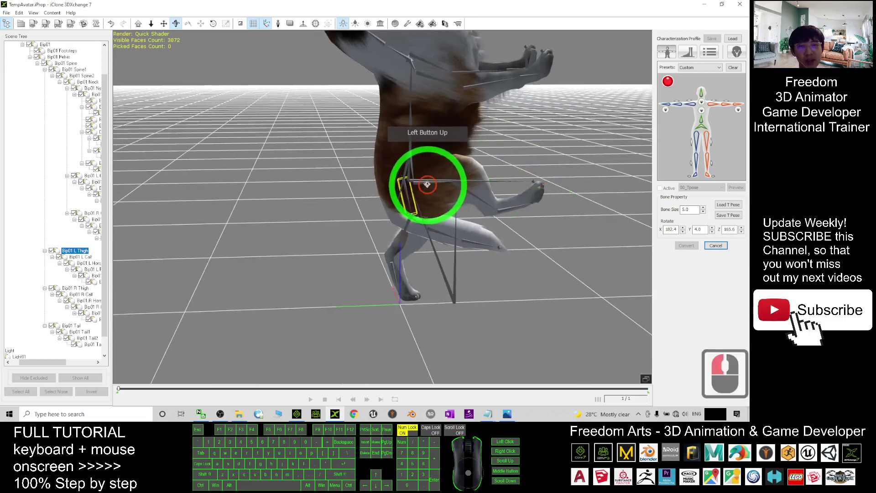
{"action": "left_click", "coordinate": [427, 182]}
{"action": "key", "text": "e"}
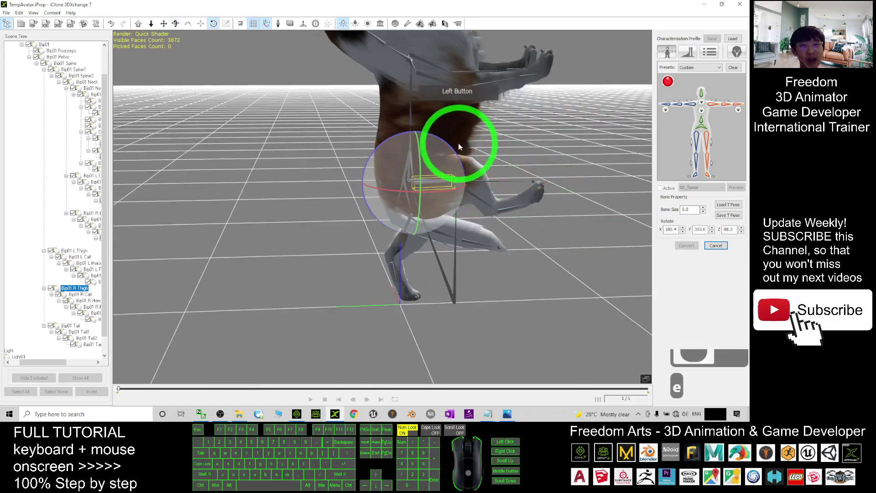
{"action": "mouse_move", "coordinate": [449, 146]}
{"action": "left_mouse_down"}
{"action": "mouse_move", "coordinate": [441, 117]}
{"action": "mouse_move", "coordinate": [452, 149]}
{"action": "left_mouse_up"}
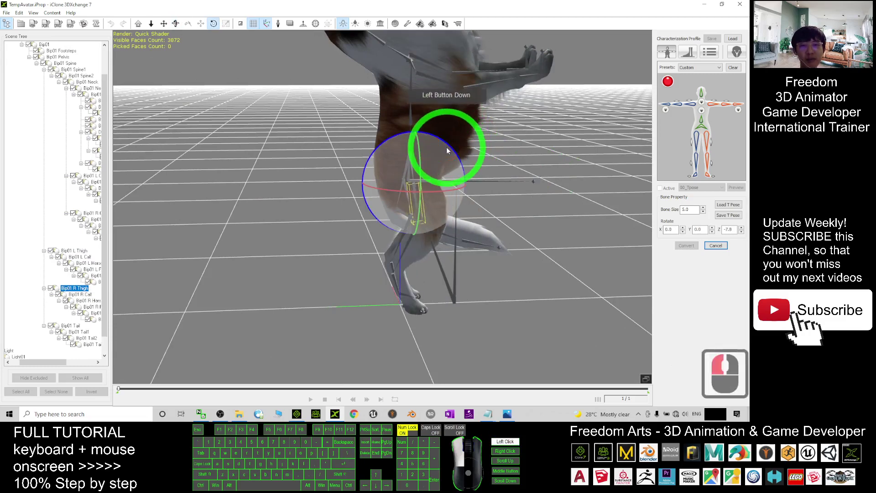
- Refine the Bip01 L Thigh bone's rotation so the left hind leg stands closer to vertical
{"action": "key", "text": "c"}
{"action": "left_click_drag", "start_coordinate": [412, 182], "coordinate": [201, 196]}
{"action": "left_click_drag", "start_coordinate": [432, 199], "coordinate": [389, 197]}
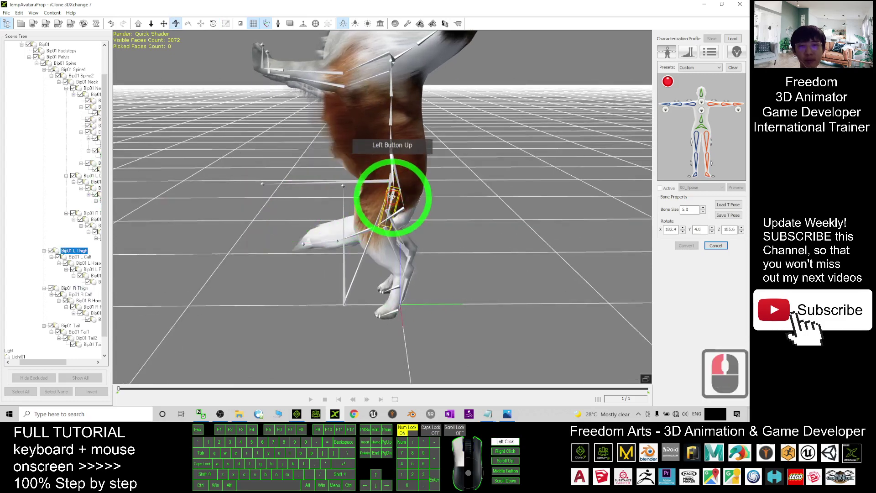
{"action": "double_click", "coordinate": [391, 197]}
{"action": "key", "text": "e"}
{"action": "left_click_drag", "start_coordinate": [435, 164], "coordinate": [438, 163]}
- Refine the Bip01 R Thigh bone's rotation so the right hind leg lines up with the left one
{"action": "left_click_drag", "start_coordinate": [436, 201], "coordinate": [747, 227]}
{"action": "left_click_drag", "start_coordinate": [265, 253], "coordinate": [301, 255]}
{"action": "left_click_drag", "start_coordinate": [390, 224], "coordinate": [429, 225]}
{"action": "left_click", "coordinate": [424, 201]}
{"action": "key", "text": "e"}
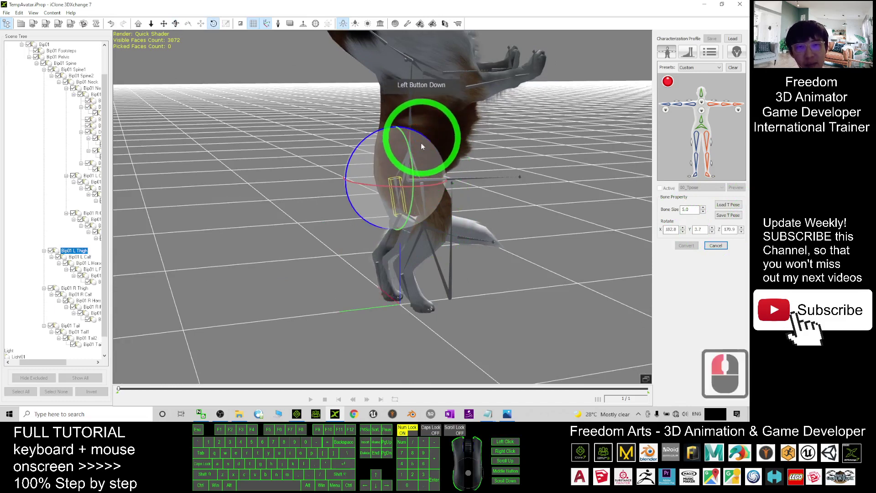
{"action": "left_click", "coordinate": [433, 202]}
{"action": "double_click", "coordinate": [422, 183]}
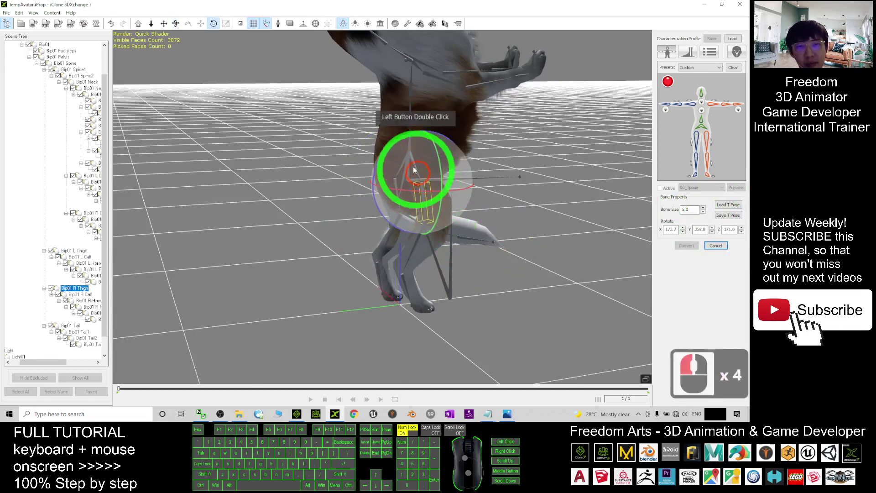
{"action": "left_click_drag", "start_coordinate": [406, 141], "coordinate": [132, 150]}
- Rotate the Bip01 Neck bone so the head faces forward and the front legs hang down beside the torso
{"action": "scroll", "coordinate": [541, 149], "scroll_direction": "down", "scroll_amount": 1}
{"action": "key", "text": "c"}
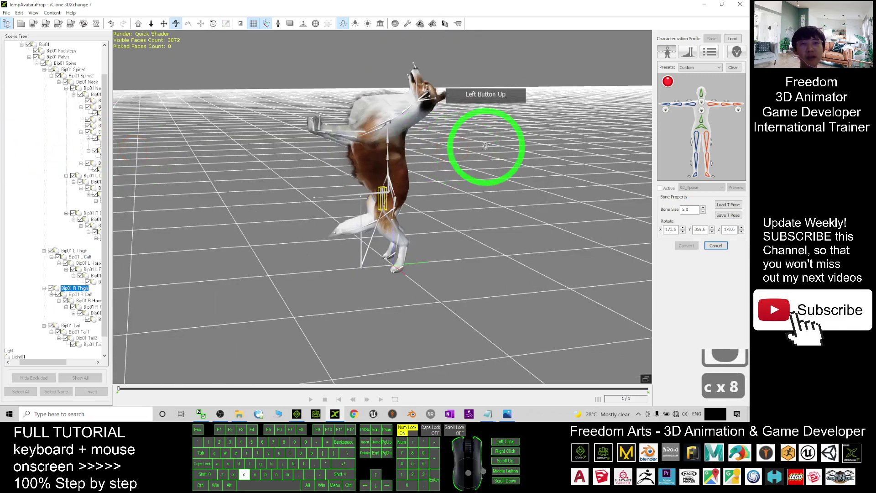
{"action": "scroll", "coordinate": [474, 130], "scroll_direction": "up", "scroll_amount": 4}
{"action": "scroll", "coordinate": [475, 130], "scroll_direction": "up", "scroll_amount": 2}
{"action": "key", "text": "x"}
{"action": "left_click_drag", "start_coordinate": [500, 114], "coordinate": [518, 203]}
{"action": "key", "text": "c"}
{"action": "left_click_drag", "start_coordinate": [513, 206], "coordinate": [442, 186]}
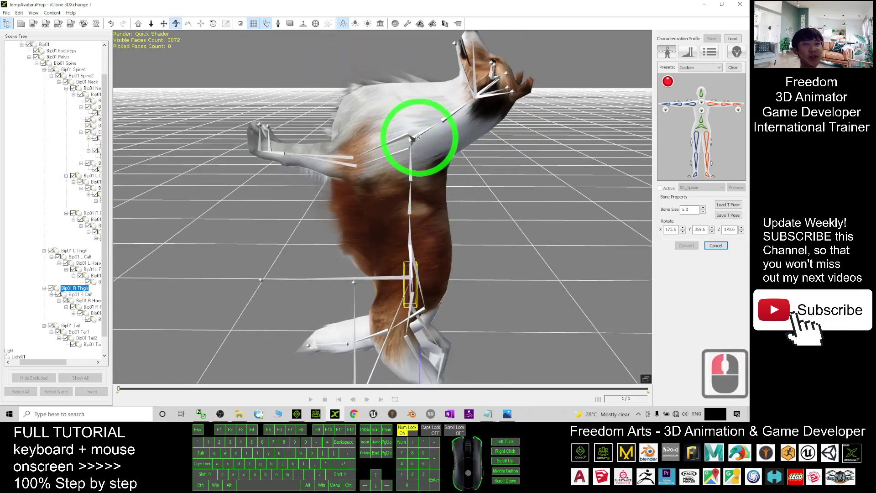
{"action": "double_click", "coordinate": [416, 136]}
{"action": "key", "text": "e"}
{"action": "left_click_drag", "start_coordinate": [387, 97], "coordinate": [359, 121]}
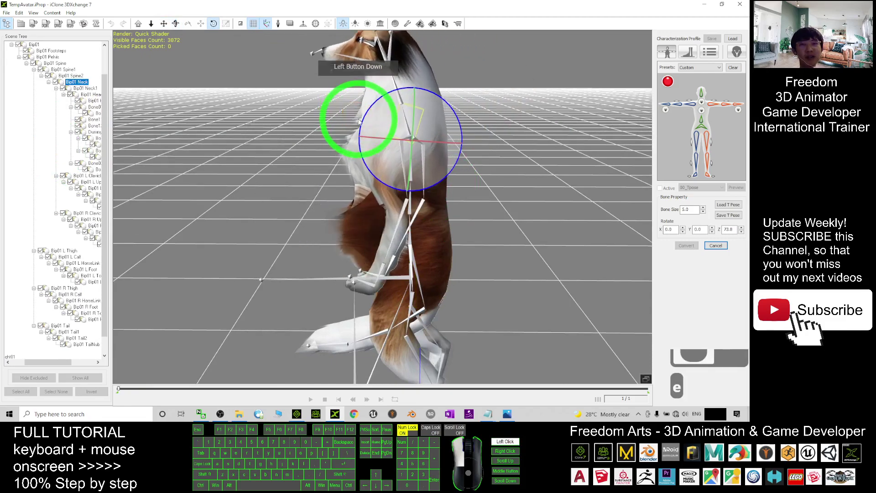
- Try a slight rotation of the Bip01 Neck bone while checking its alignment from the front
{"action": "key", "text": "c"}
{"action": "left_click_drag", "start_coordinate": [196, 163], "coordinate": [482, 158]}
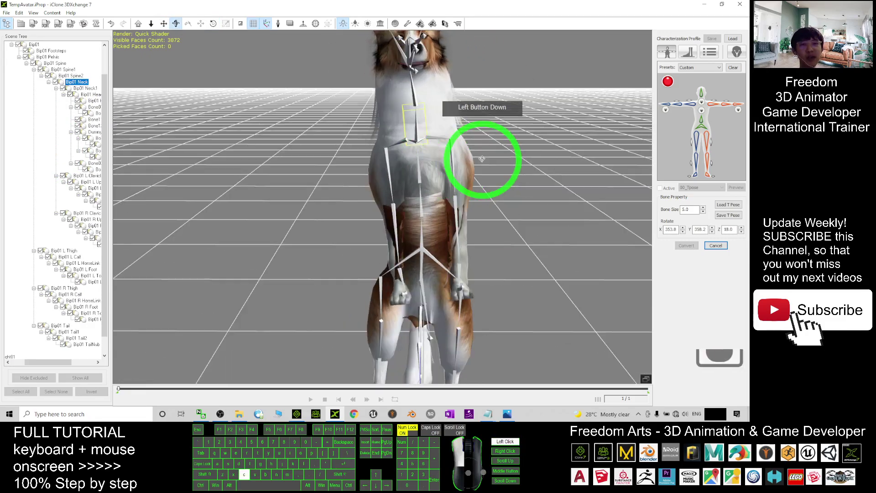
{"action": "scroll", "coordinate": [538, 169], "scroll_direction": "up", "scroll_amount": 1}
{"action": "scroll", "coordinate": [538, 169], "scroll_direction": "down", "scroll_amount": 2}
{"action": "key", "text": "x"}
{"action": "left_click_drag", "start_coordinate": [535, 169], "coordinate": [500, 182]}
{"action": "key", "text": "c"}
{"action": "left_click_drag", "start_coordinate": [500, 183], "coordinate": [496, 182]}
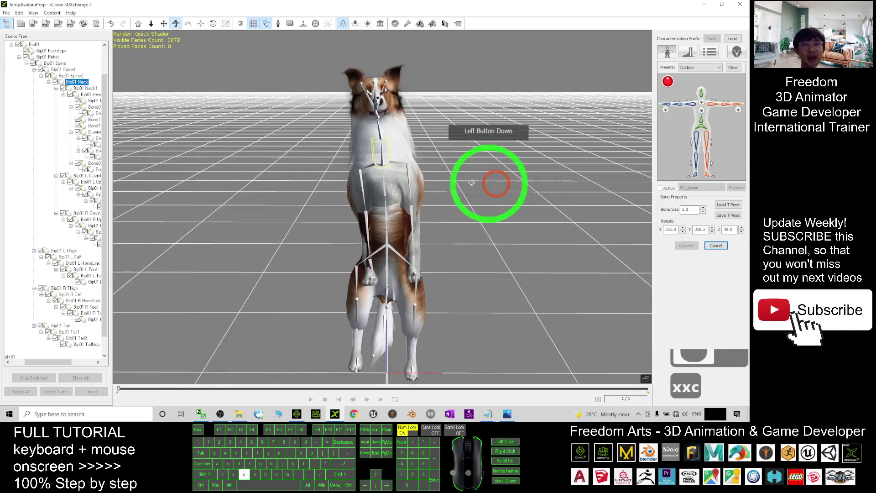
{"action": "scroll", "coordinate": [442, 167], "scroll_direction": "up", "scroll_amount": 2}
{"action": "key", "text": "e"}
{"action": "left_click_drag", "start_coordinate": [413, 99], "coordinate": [412, 96]}
- Rotate the Bip01 Spine2 bone slightly to straighten the upper torso as seen from the front
{"action": "scroll", "coordinate": [478, 189], "scroll_direction": "up", "scroll_amount": 4}
{"action": "scroll", "coordinate": [393, 146], "scroll_direction": "down", "scroll_amount": 4}
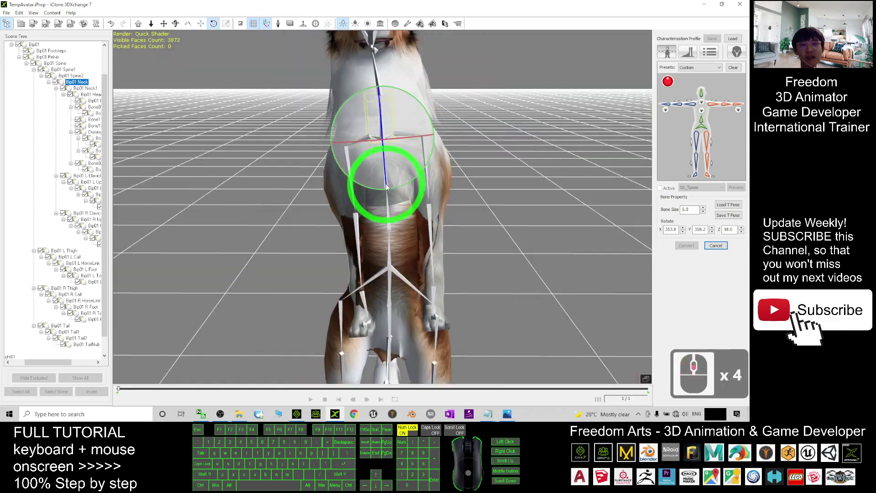
{"action": "double_click", "coordinate": [386, 186]}
{"action": "key", "text": "e"}
{"action": "left_click_drag", "start_coordinate": [420, 155], "coordinate": [426, 151]}
{"action": "scroll", "coordinate": [538, 157], "scroll_direction": "down", "scroll_amount": 3}
{"action": "key", "text": "c"}
{"action": "mouse_move", "coordinate": [511, 171]}
{"action": "left_mouse_down"}
{"action": "mouse_move", "coordinate": [194, 169]}
{"action": "mouse_move", "coordinate": [503, 166]}
{"action": "left_mouse_up"}
- Try raising the left front leg by rotating the Bip01 L UpperArm bone, and undo the rotation
{"action": "scroll", "coordinate": [512, 170], "scroll_direction": "up", "scroll_amount": 6}
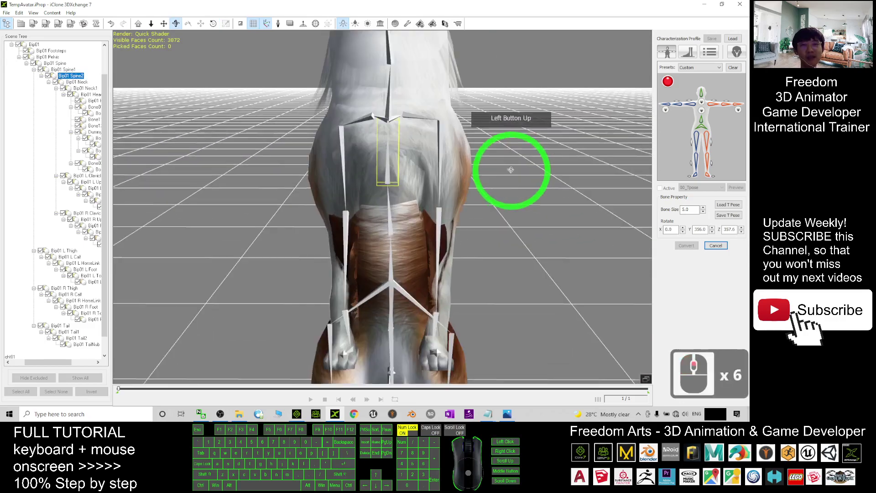
{"action": "left_click", "coordinate": [439, 138]}
{"action": "scroll", "coordinate": [493, 201], "scroll_direction": "down", "scroll_amount": 5}
{"action": "key", "text": "e"}
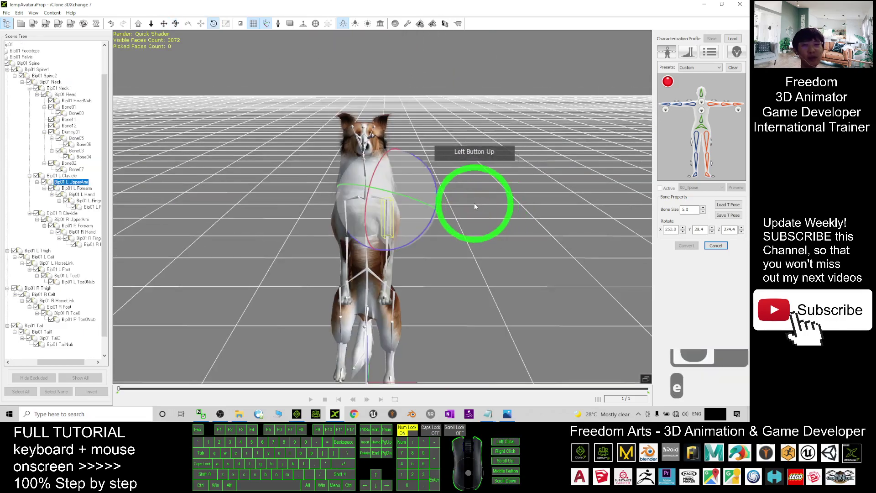
{"action": "key", "text": "e"}
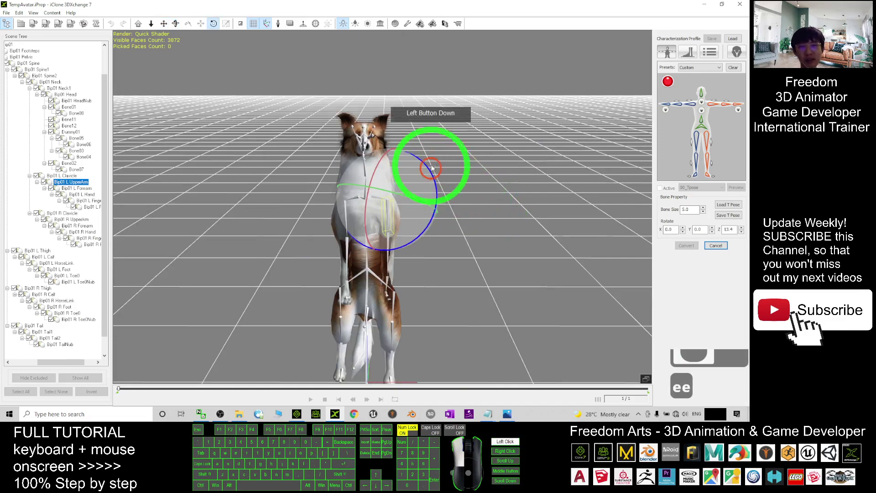
{"action": "left_click_drag", "start_coordinate": [431, 170], "coordinate": [433, 156]}
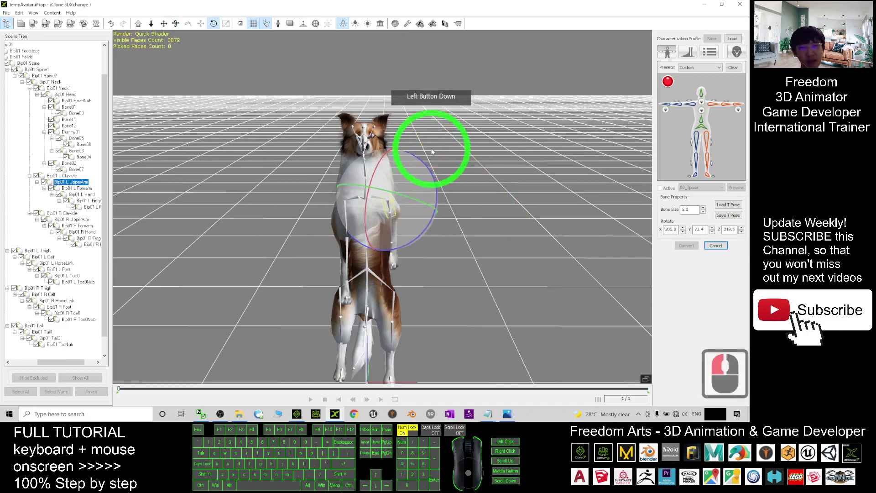
{"action": "key", "text": "ctrl+z"}
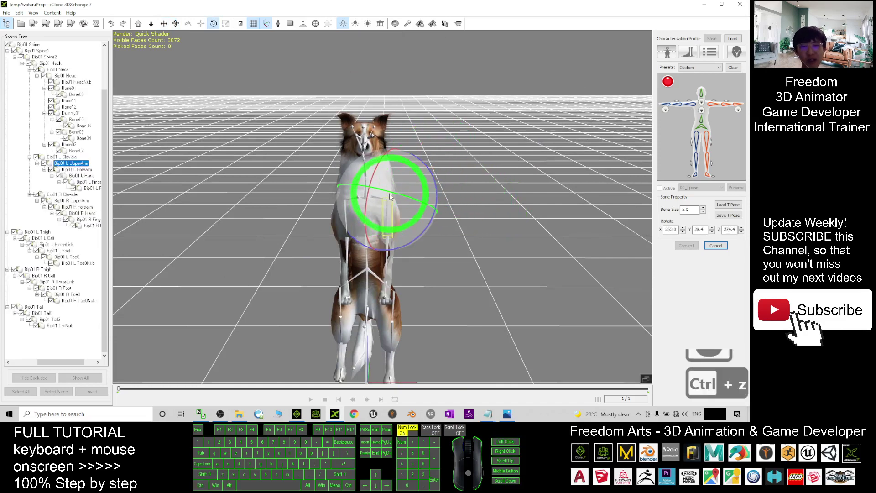
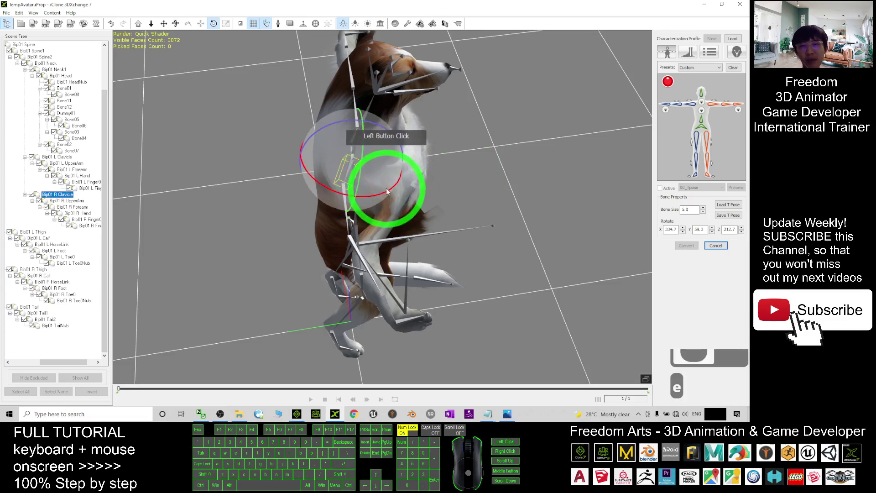
- Try a further rotation of the Bip01 R Clavicle bone, undo it, and check both outstretched arms from the front
{"action": "left_click_drag", "start_coordinate": [387, 189], "coordinate": [447, 180]}
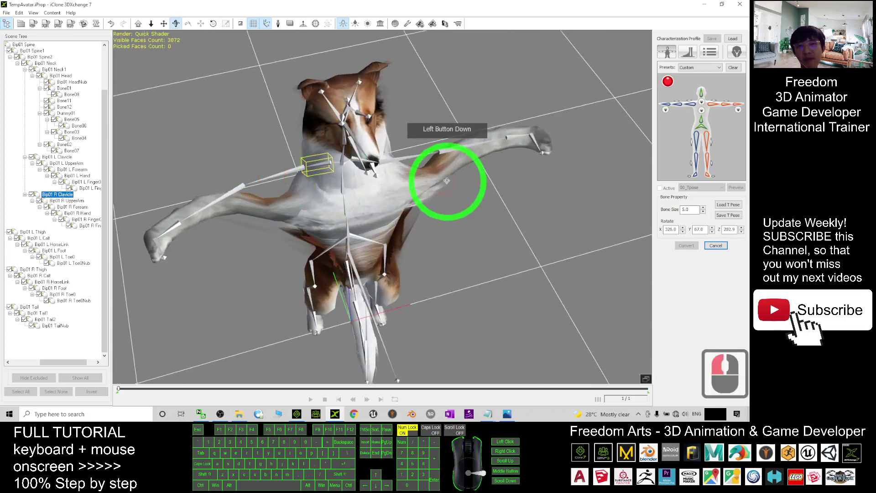
{"action": "key", "text": "ctrl+z"}
{"action": "scroll", "coordinate": [473, 207], "scroll_direction": "down", "scroll_amount": 5}
{"action": "key", "text": "c"}
{"action": "left_click_drag", "start_coordinate": [451, 268], "coordinate": [404, 197]}
{"action": "scroll", "coordinate": [405, 196], "scroll_direction": "up", "scroll_amount": 5}
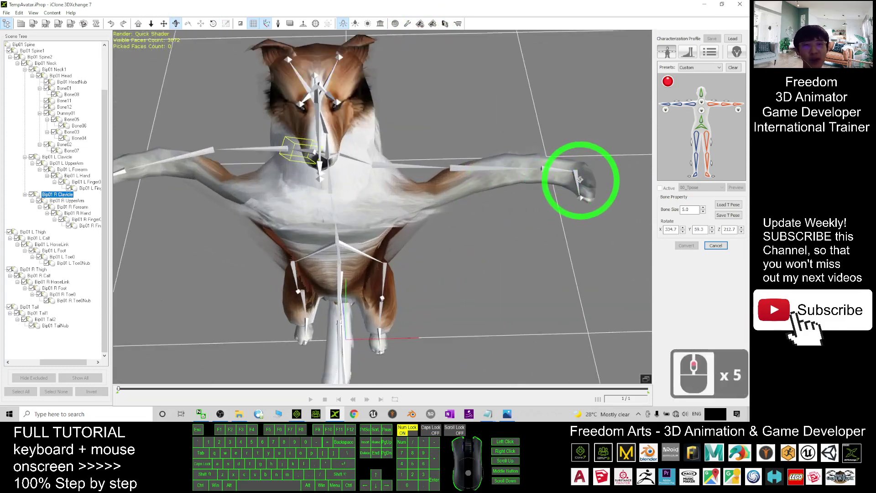
- Rotate the Bip01 L Finger0 bone to straighten the left front paw in line with its leg
{"action": "double_click", "coordinate": [578, 180]}
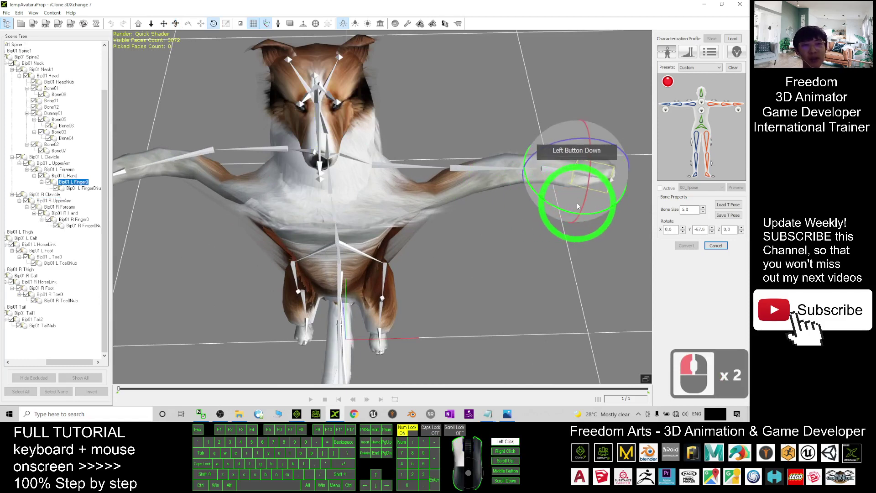
{"action": "left_click_drag", "start_coordinate": [577, 206], "coordinate": [434, 222]}
{"action": "scroll", "coordinate": [533, 139], "scroll_direction": "up", "scroll_amount": 3}
{"action": "left_click_drag", "start_coordinate": [552, 137], "coordinate": [520, 170]}
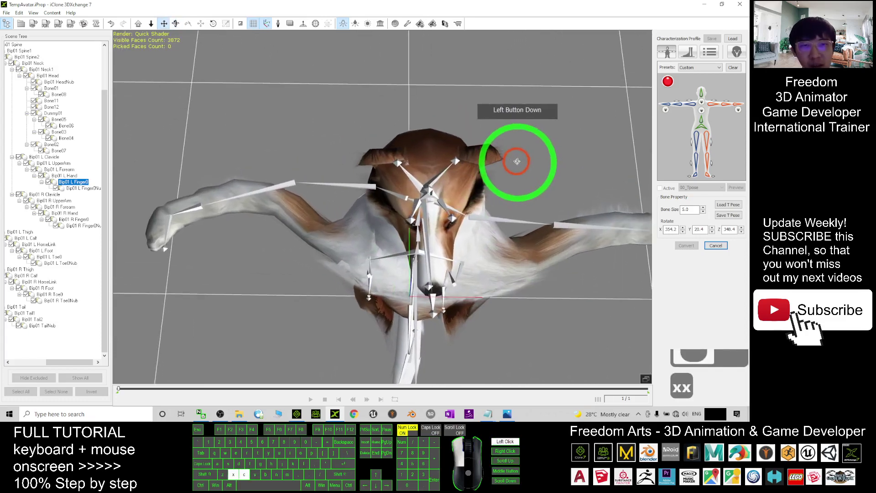
- Try rotating the Bip01 R Clavicle bone to realign the right front leg as seen from above, and undo the rotations
{"action": "key", "text": "c"}
{"action": "key", "text": "e"}
{"action": "double_click", "coordinate": [416, 215]}
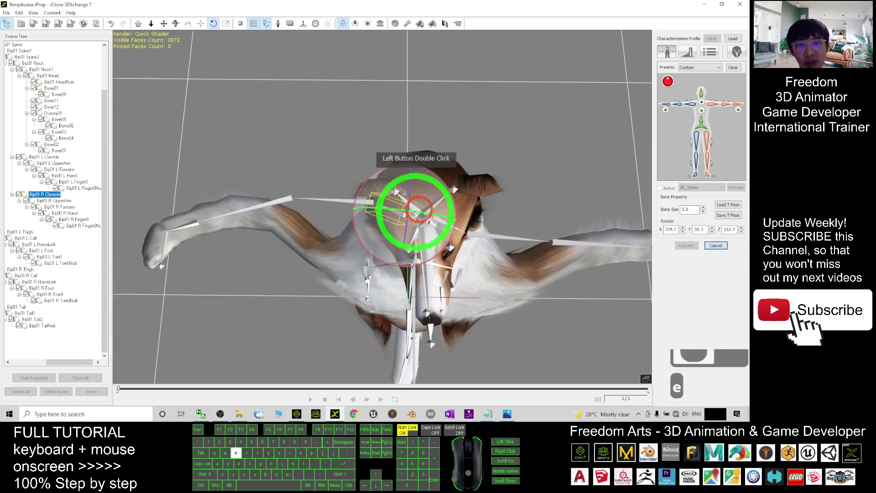
{"action": "left_click_drag", "start_coordinate": [357, 221], "coordinate": [371, 204]}
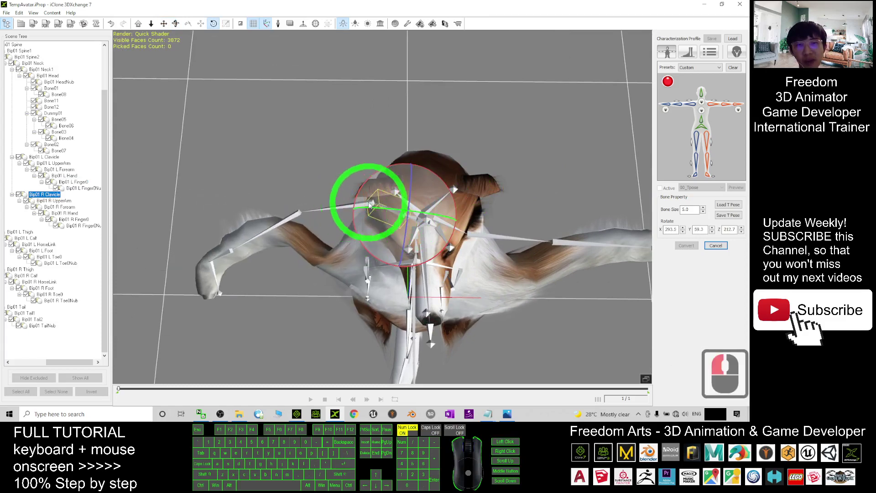
{"action": "key", "text": "ctrl+z"}
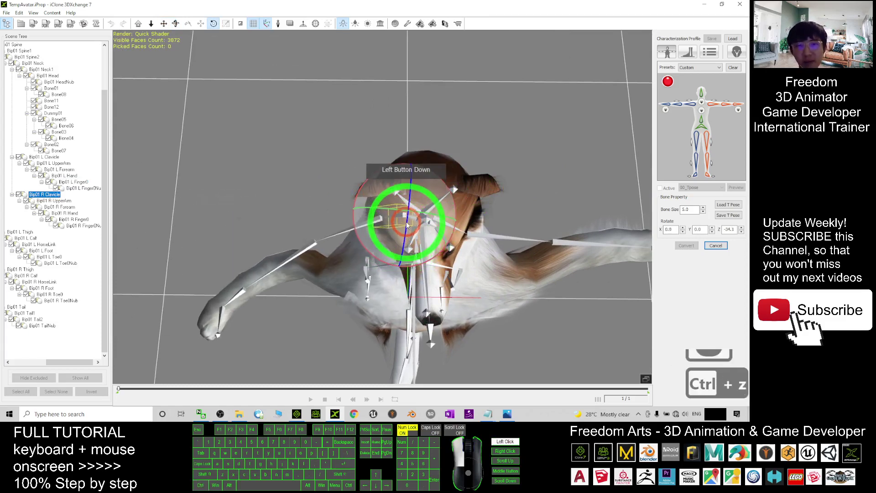
{"action": "key", "text": "ctrl+z"}
{"action": "key", "text": "ctrl+z"}
{"action": "key", "text": "ctrl+z"}
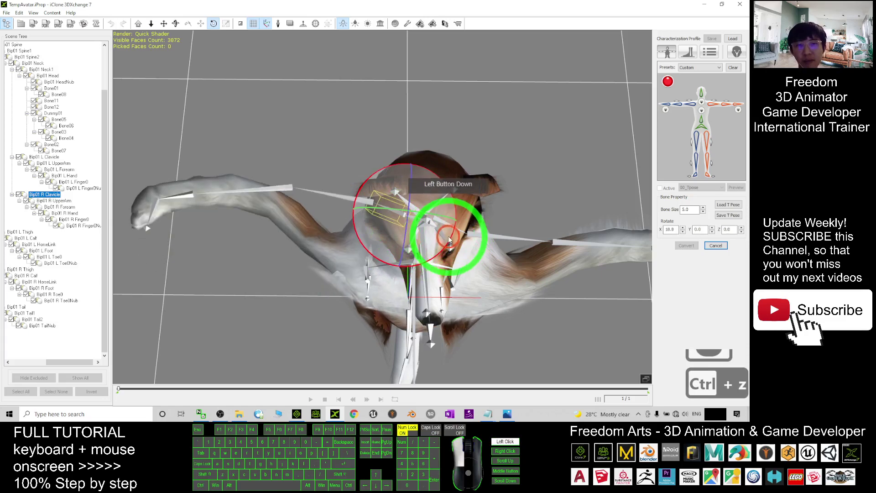
- Rotate the Bip01 R Clavicle bone around its Y axis to swing the right front leg forward, checking it from above and behind
{"action": "left_click_drag", "start_coordinate": [439, 221], "coordinate": [425, 217]}
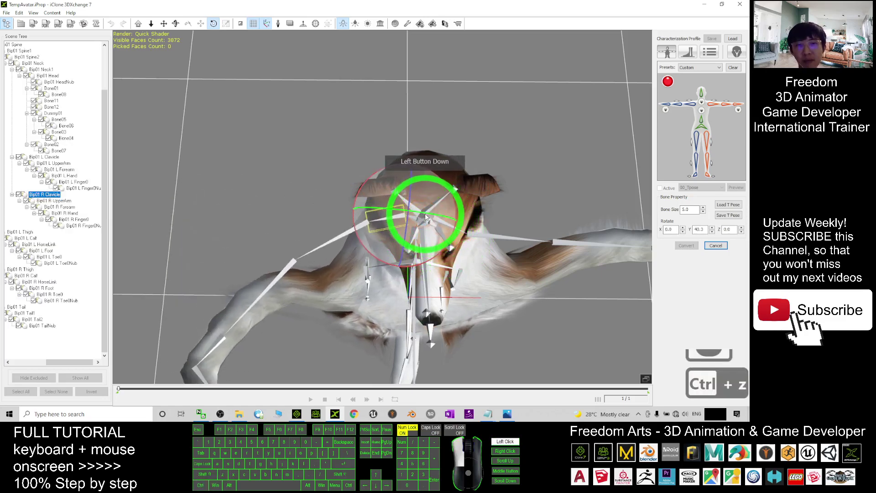
{"action": "scroll", "coordinate": [338, 265], "scroll_direction": "down", "scroll_amount": 2}
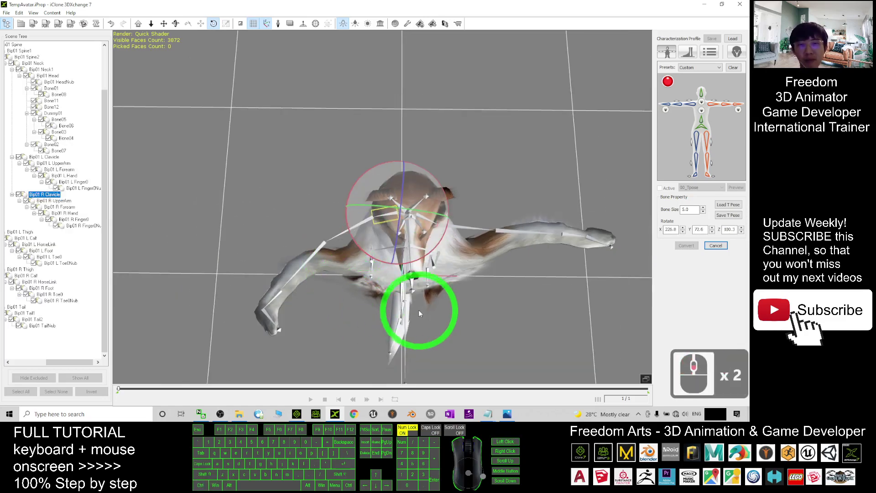
{"action": "scroll", "coordinate": [476, 267], "scroll_direction": "up", "scroll_amount": 2}
{"action": "key", "text": "d"}
{"action": "left_click", "coordinate": [470, 249]}
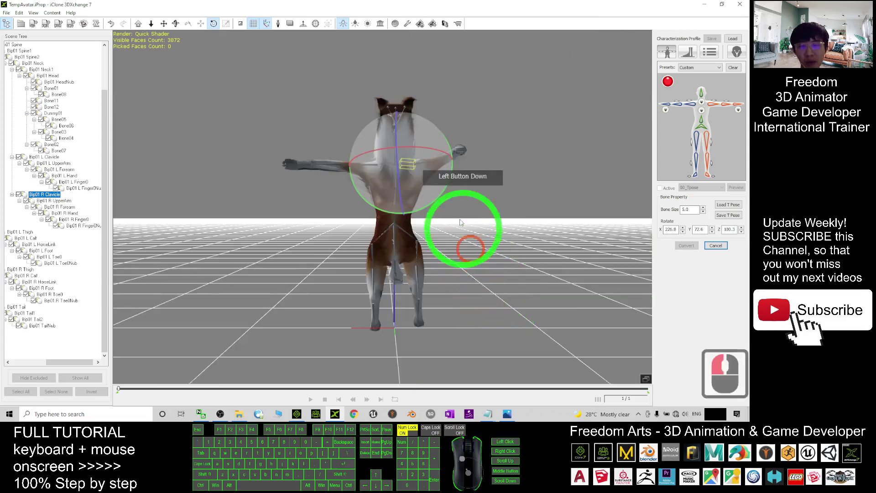
{"action": "mouse_move", "coordinate": [455, 138]}
{"action": "left_mouse_down"}
{"action": "mouse_move", "coordinate": [532, 207]}
{"action": "mouse_move", "coordinate": [522, 250]}
{"action": "mouse_move", "coordinate": [401, 305]}
{"action": "mouse_move", "coordinate": [448, 133]}
{"action": "left_mouse_up"}
{"action": "scroll", "coordinate": [448, 134], "scroll_direction": "up", "scroll_amount": 4}
- Rotate the Bip01 R UpperArm bone to bring the right front leg straight out to the side
{"action": "key", "text": "x"}
{"action": "key", "text": "c"}
{"action": "left_click_drag", "start_coordinate": [416, 192], "coordinate": [367, 207]}
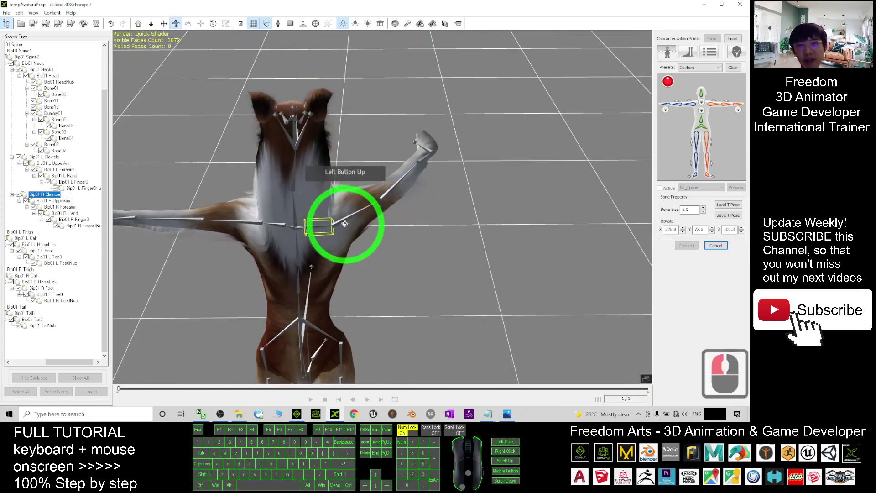
{"action": "double_click", "coordinate": [348, 218]}
{"action": "key", "text": "e"}
{"action": "left_click_drag", "start_coordinate": [379, 241], "coordinate": [317, 203]}
{"action": "key", "text": "c"}
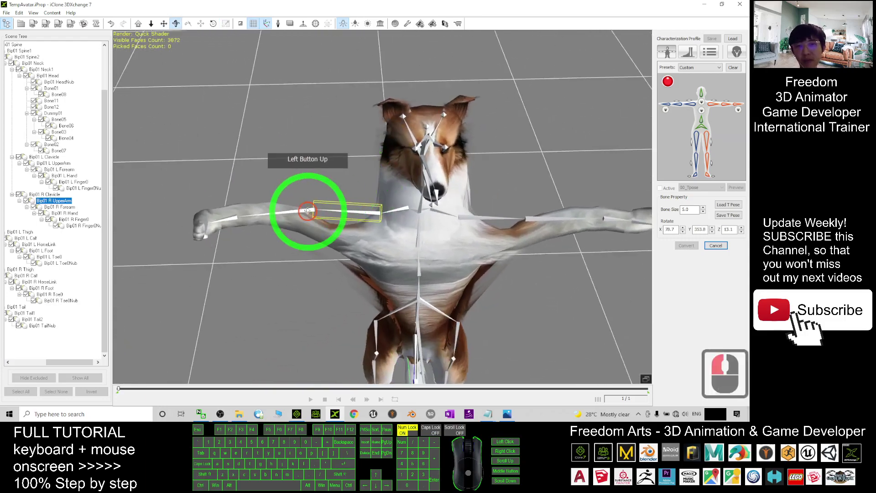
- Rotate the Bip01 R Forearm bone to line it up with the right upper arm as seen from above
{"action": "key", "text": "w"}
{"action": "scroll", "coordinate": [409, 185], "scroll_direction": "down", "scroll_amount": 5}
{"action": "key", "text": "c"}
{"action": "left_click_drag", "start_coordinate": [410, 192], "coordinate": [425, 272]}
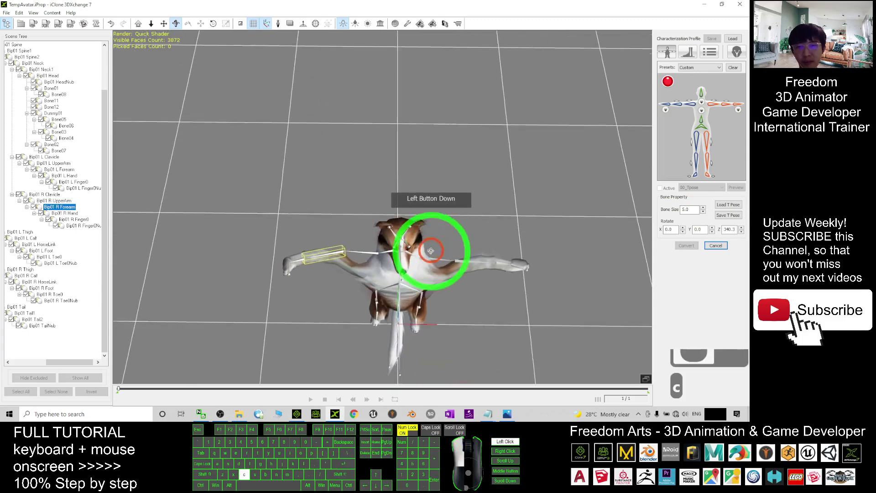
{"action": "key", "text": "e"}
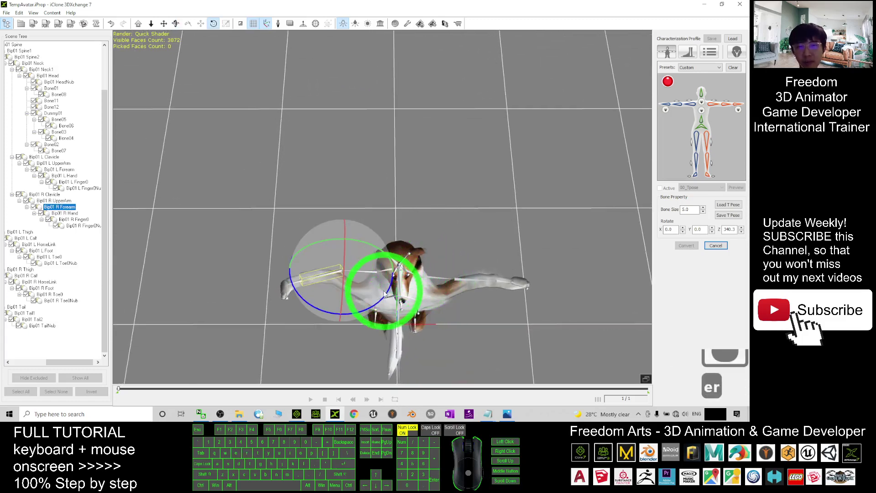
{"action": "left_click_drag", "start_coordinate": [380, 297], "coordinate": [407, 326]}
{"action": "key", "text": "c"}
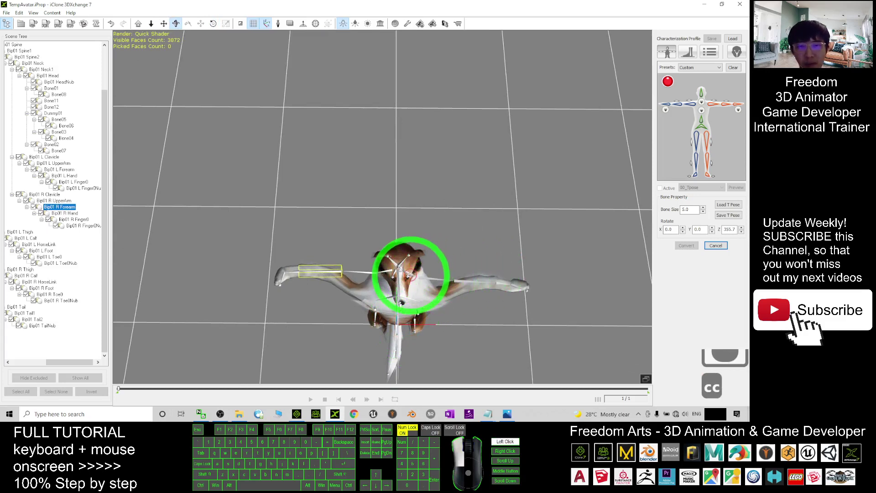
- Rotate the Bip01 L Clavicle bone around its Y axis to swing the left front leg backward, undoing the first trial rotation
{"action": "double_click", "coordinate": [412, 272]}
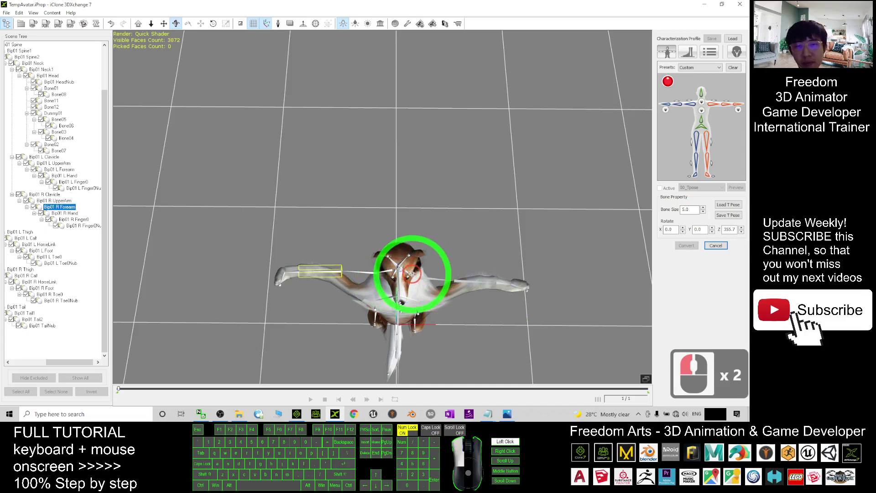
{"action": "scroll", "coordinate": [502, 280], "scroll_direction": "up", "scroll_amount": 6}
{"action": "key", "text": "x"}
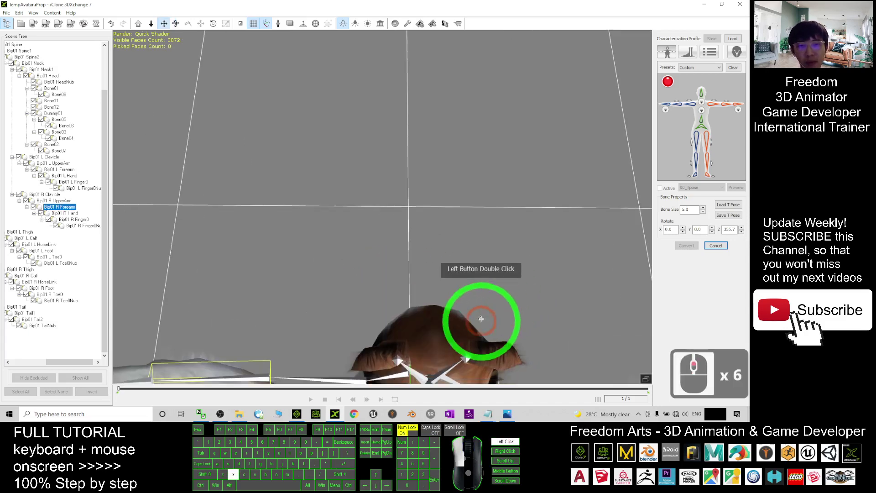
{"action": "left_click_drag", "start_coordinate": [481, 318], "coordinate": [399, 153]}
{"action": "key", "text": "c"}
{"action": "left_click_drag", "start_coordinate": [397, 150], "coordinate": [433, 159]}
{"action": "key", "text": "x"}
{"action": "left_click_drag", "start_coordinate": [433, 160], "coordinate": [393, 164]}
{"action": "key", "text": "c"}
{"action": "left_click_drag", "start_coordinate": [393, 164], "coordinate": [380, 167]}
{"action": "left_click", "coordinate": [350, 131]}
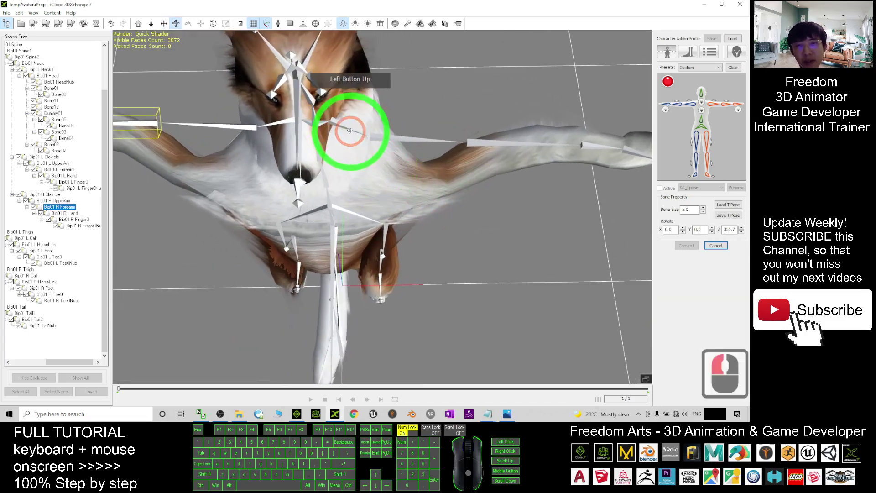
{"action": "double_click", "coordinate": [349, 130]}
{"action": "key", "text": "e"}
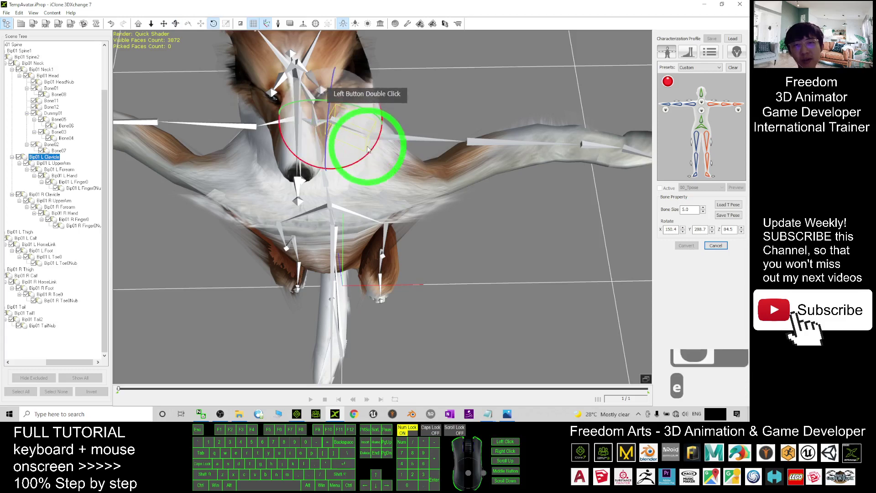
{"action": "left_click_drag", "start_coordinate": [368, 149], "coordinate": [376, 146]}
{"action": "key", "text": "ctrl+z"}
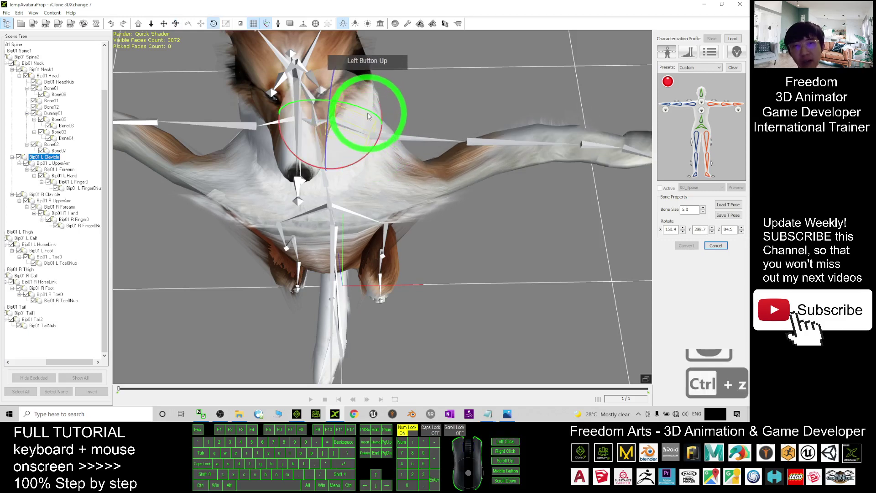
{"action": "left_click_drag", "start_coordinate": [368, 111], "coordinate": [363, 108]}
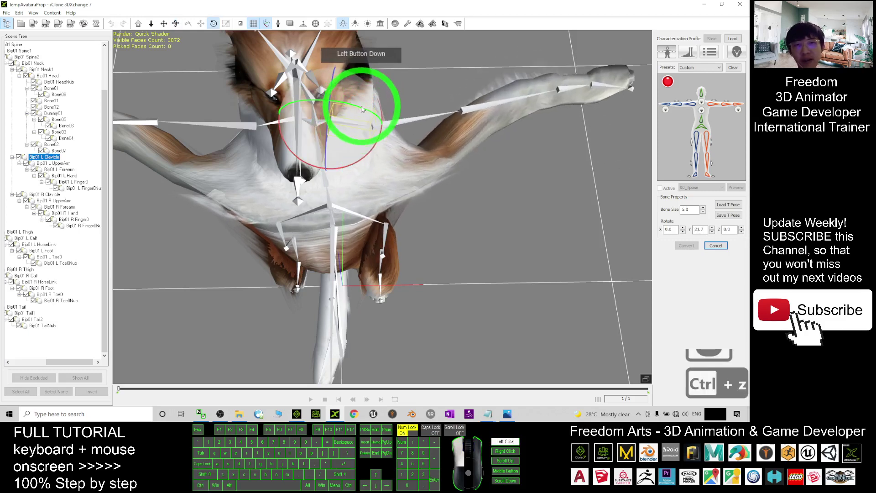
- Rotate the Bip01 L UpperArm bone to bring the left front leg back out to the side, undoing any excess rotation
{"action": "double_click", "coordinate": [405, 122]}
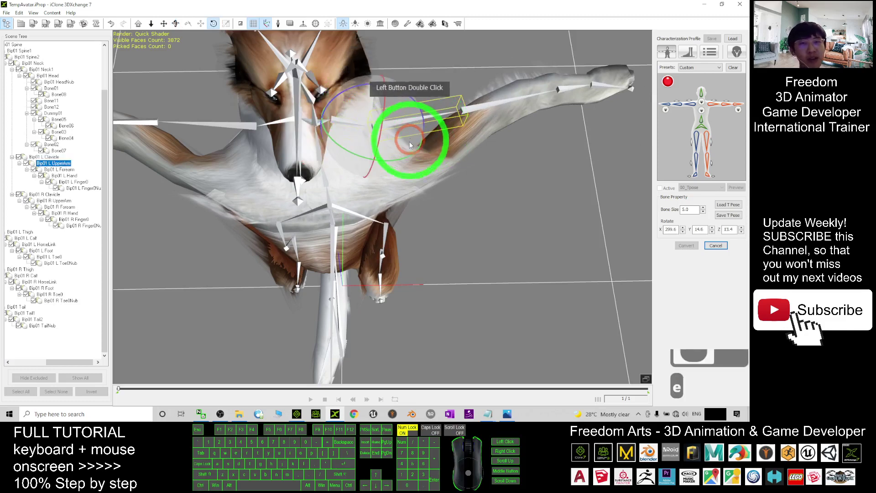
{"action": "left_click_drag", "start_coordinate": [383, 99], "coordinate": [398, 133]}
{"action": "key", "text": "ctrl+z"}
- Rotate the Bip01 R UpperArm bone to lower the right front leg toward horizontal as seen from the front
{"action": "scroll", "coordinate": [397, 83], "scroll_direction": "down", "scroll_amount": 6}
{"action": "key", "text": "c"}
{"action": "scroll", "coordinate": [409, 88], "scroll_direction": "up", "scroll_amount": 5}
{"action": "key", "text": "x"}
{"action": "double_click", "coordinate": [352, 147]}
{"action": "key", "text": "e"}
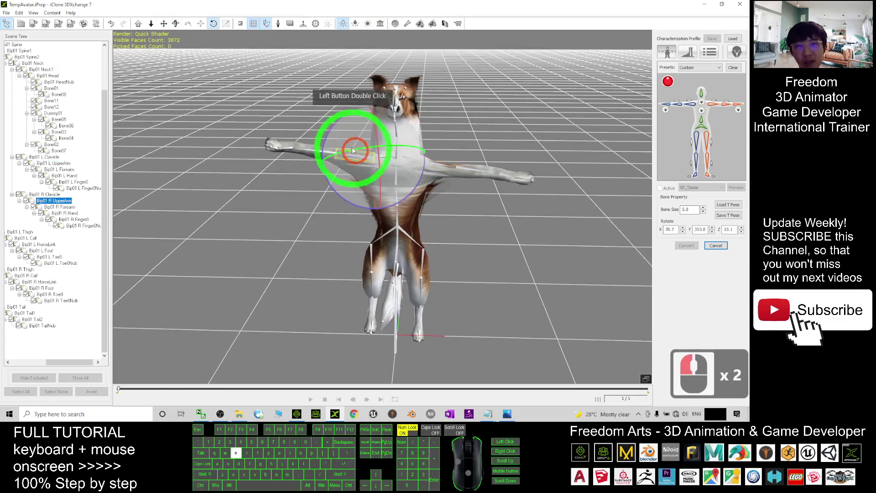
{"action": "left_click_drag", "start_coordinate": [330, 142], "coordinate": [427, 149]}
{"action": "key", "text": "ctrl+z"}
- Examine the alignment of both outstretched front legs and the head from the side and the front
{"action": "scroll", "coordinate": [427, 150], "scroll_direction": "down", "scroll_amount": 3}
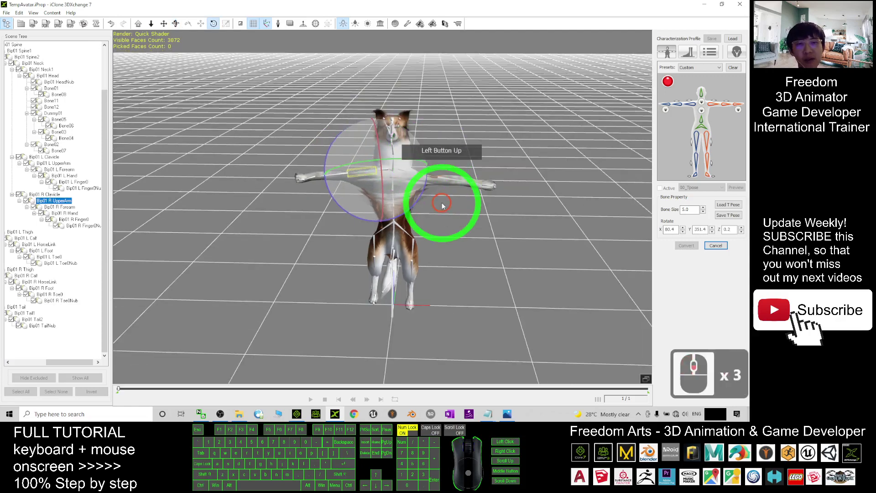
{"action": "left_click", "coordinate": [726, 151]}
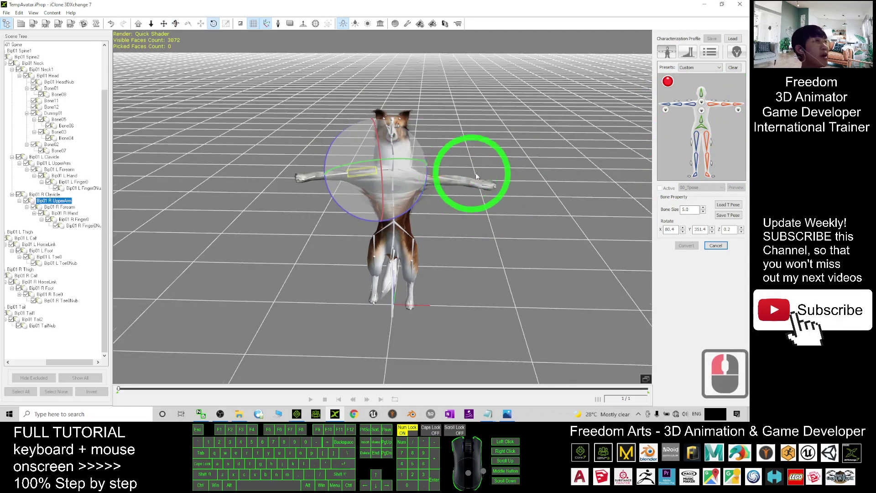
{"action": "scroll", "coordinate": [483, 173], "scroll_direction": "up", "scroll_amount": 5}
{"action": "key", "text": "x"}
{"action": "key", "text": "c"}
{"action": "left_click_drag", "start_coordinate": [498, 140], "coordinate": [401, 166]}
{"action": "scroll", "coordinate": [504, 166], "scroll_direction": "down", "scroll_amount": 5}
{"action": "key", "text": "c"}
{"action": "scroll", "coordinate": [401, 166], "scroll_direction": "up", "scroll_amount": 6}
{"action": "key", "text": "x"}
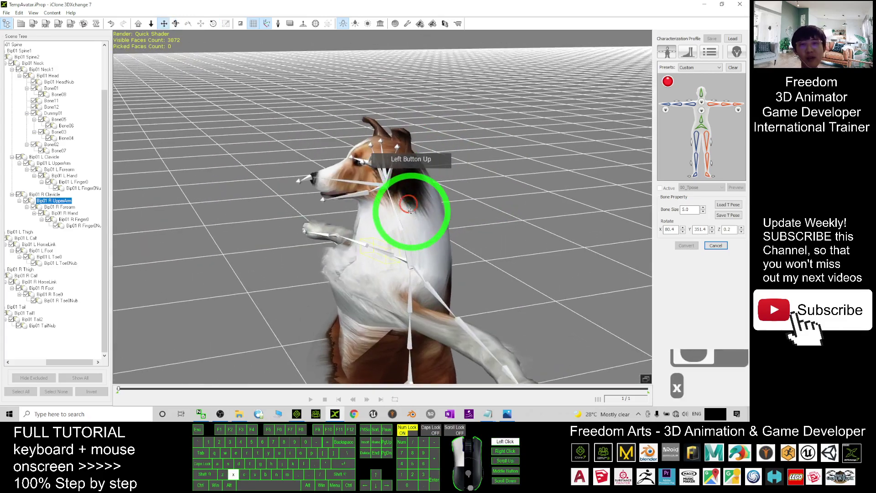
{"action": "key", "text": "c"}
{"action": "left_click_drag", "start_coordinate": [410, 211], "coordinate": [571, 164]}
{"action": "left_click", "coordinate": [425, 175]}
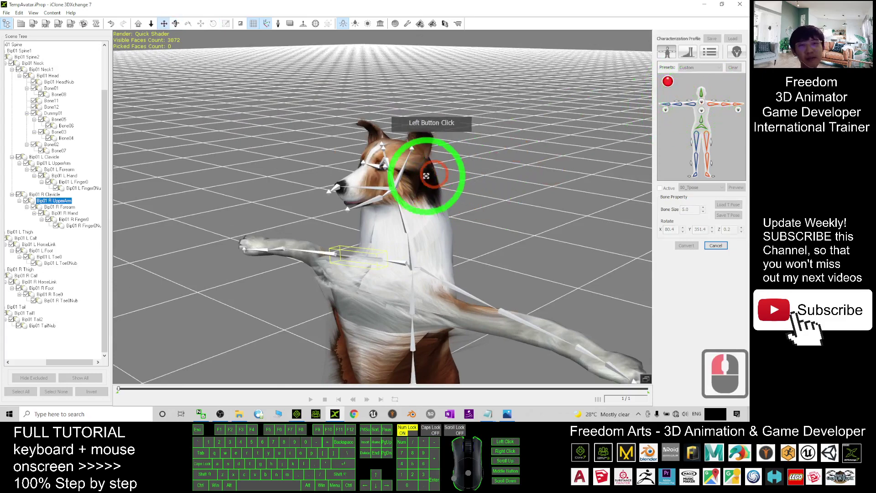
{"action": "key", "text": "x"}
{"action": "left_click_drag", "start_coordinate": [412, 208], "coordinate": [533, 206]}
{"action": "key", "text": "c"}
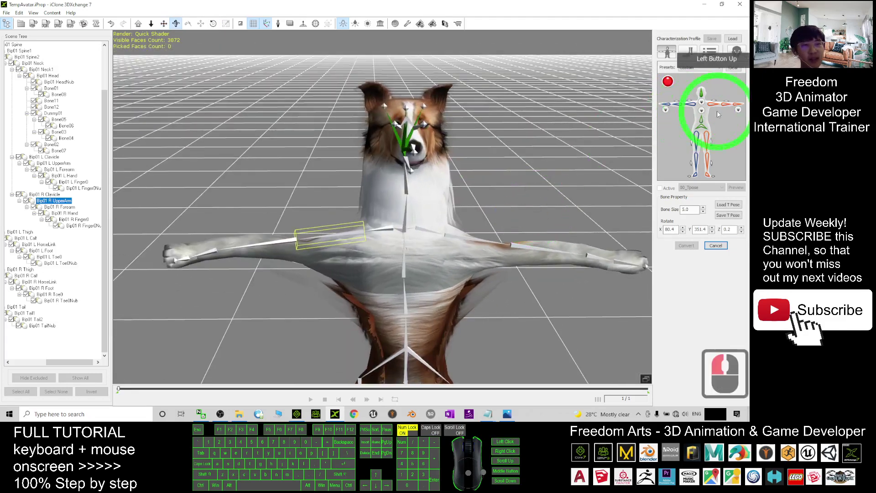
- Fine-tune the rotation of the Bip01 L UpperArm bone so the left front leg mirrors the right one
{"action": "left_click", "coordinate": [472, 233]}
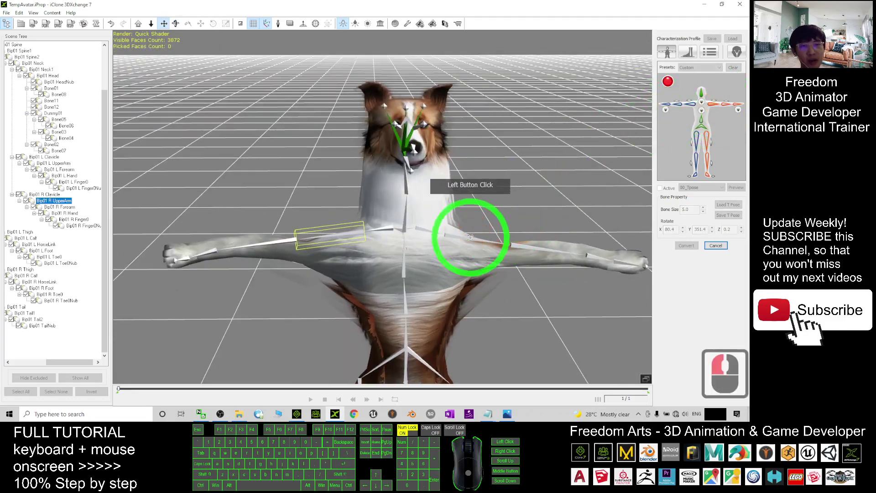
{"action": "left_click", "coordinate": [453, 228]}
{"action": "scroll", "coordinate": [470, 238], "scroll_direction": "down", "scroll_amount": 5}
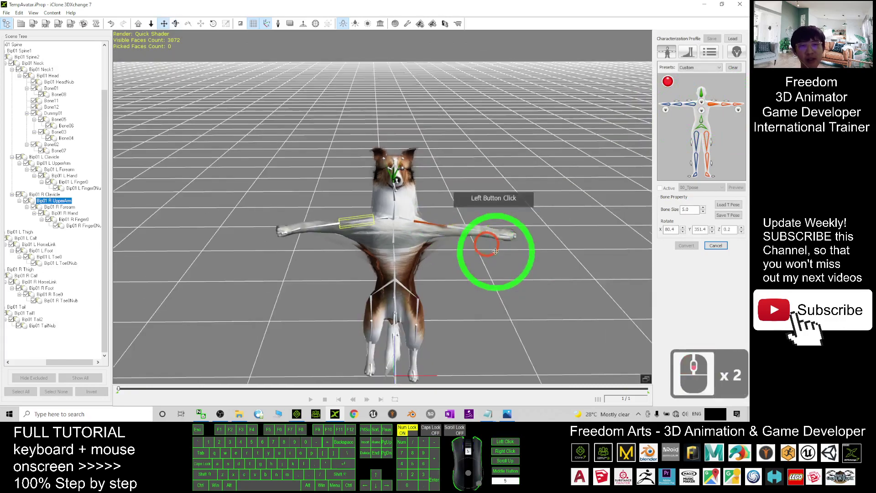
{"action": "key", "text": "c"}
{"action": "left_click_drag", "start_coordinate": [514, 287], "coordinate": [395, 228]}
{"action": "scroll", "coordinate": [549, 193], "scroll_direction": "up", "scroll_amount": 5}
{"action": "key", "text": "x"}
{"action": "key", "text": "c"}
{"action": "key", "text": "ctrl+z"}
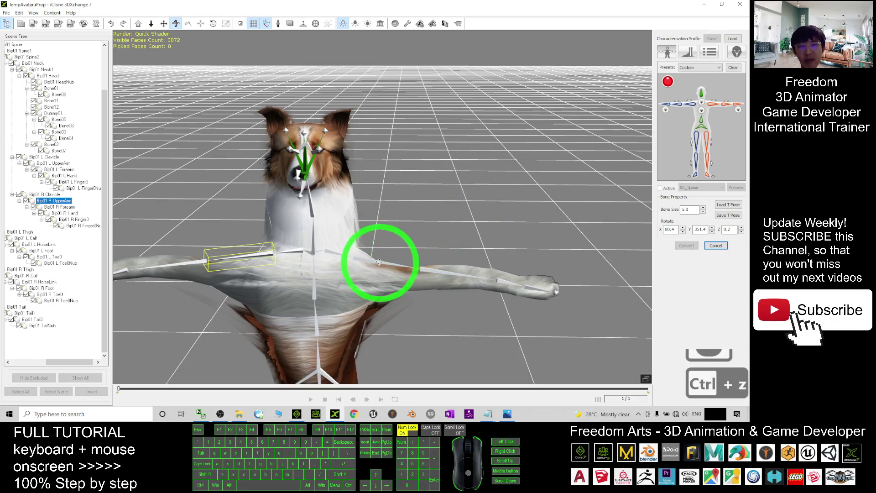
{"action": "key", "text": "e"}
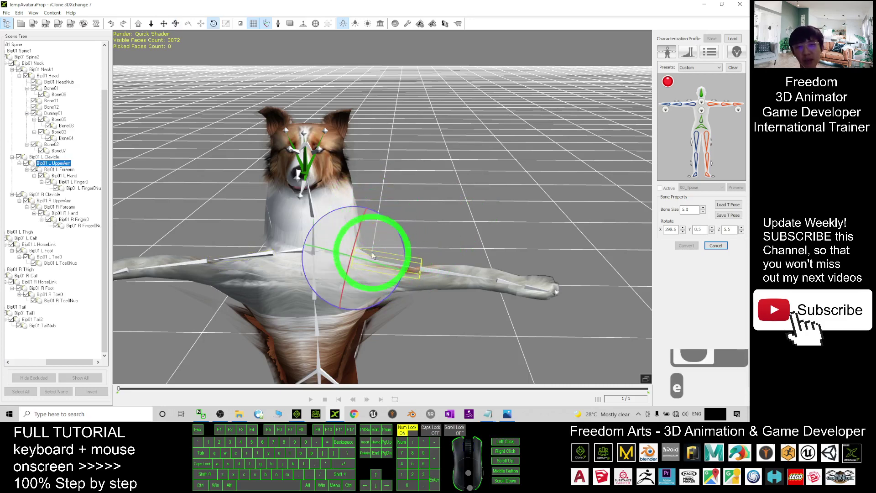
{"action": "left_click_drag", "start_coordinate": [374, 265], "coordinate": [363, 256]}
- Rotate the Bip01 R Finger0 bone to straighten the right front paw in line with its leg
{"action": "scroll", "coordinate": [401, 257], "scroll_direction": "down", "scroll_amount": 5}
{"action": "key", "text": "c"}
{"action": "left_click_drag", "start_coordinate": [461, 248], "coordinate": [395, 237]}
{"action": "left_click_drag", "start_coordinate": [397, 204], "coordinate": [339, 199]}
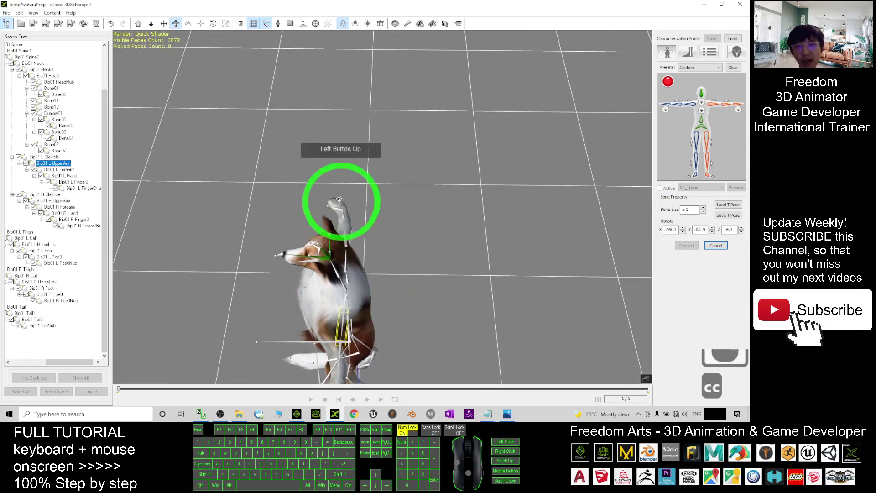
{"action": "left_click", "coordinate": [338, 208]}
{"action": "key", "text": "c"}
{"action": "left_click_drag", "start_coordinate": [444, 256], "coordinate": [548, 264]}
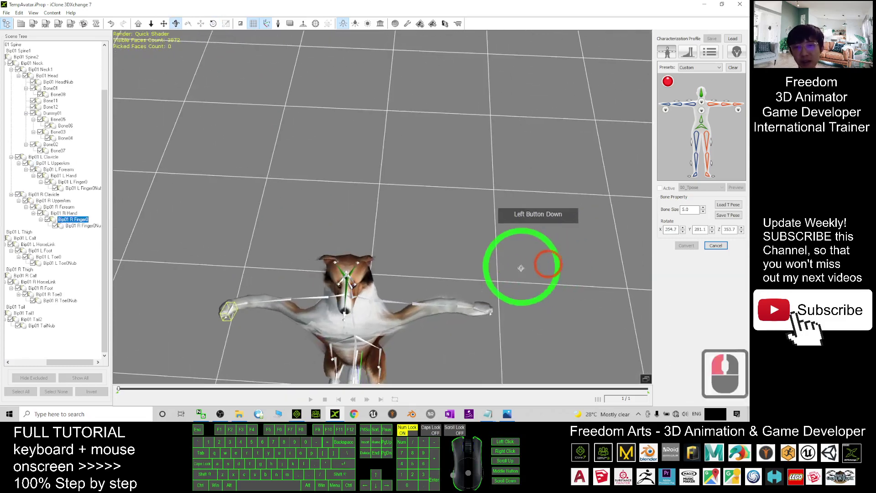
{"action": "key", "text": "e"}
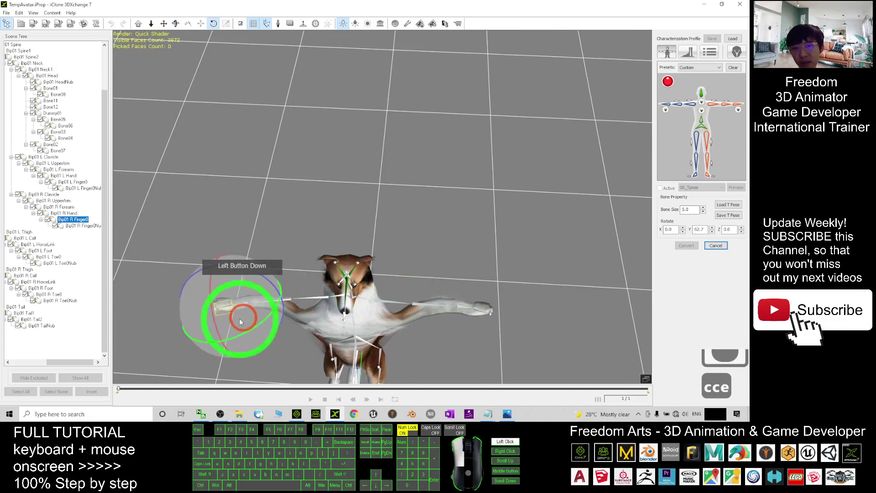
{"action": "left_click_drag", "start_coordinate": [245, 317], "coordinate": [246, 318]}
{"action": "scroll", "coordinate": [414, 272], "scroll_direction": "down", "scroll_amount": 4}
{"action": "key", "text": "c"}
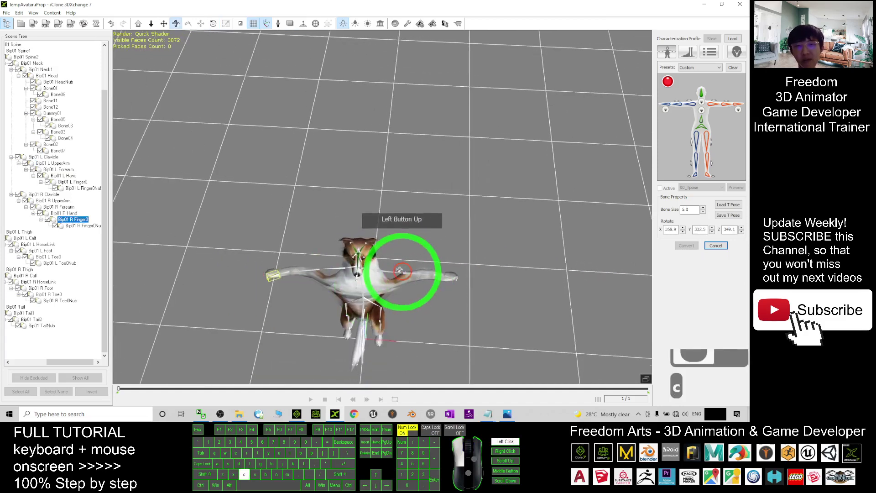
- Map the left upper-arm slot of the characterization profile to the Bip01 L UpperArm bone in the dog's left front leg
{"action": "left_click_drag", "start_coordinate": [401, 274], "coordinate": [411, 115]}
{"action": "scroll", "coordinate": [438, 194], "scroll_direction": "up", "scroll_amount": 1}
{"action": "scroll", "coordinate": [437, 194], "scroll_direction": "up", "scroll_amount": 3}
{"action": "key", "text": "x"}
{"action": "left_click_drag", "start_coordinate": [398, 208], "coordinate": [412, 217]}
{"action": "key", "text": "c"}
{"action": "left_click_drag", "start_coordinate": [411, 228], "coordinate": [469, 266]}
{"action": "key", "text": "c"}
{"action": "scroll", "coordinate": [494, 273], "scroll_direction": "up", "scroll_amount": 6}
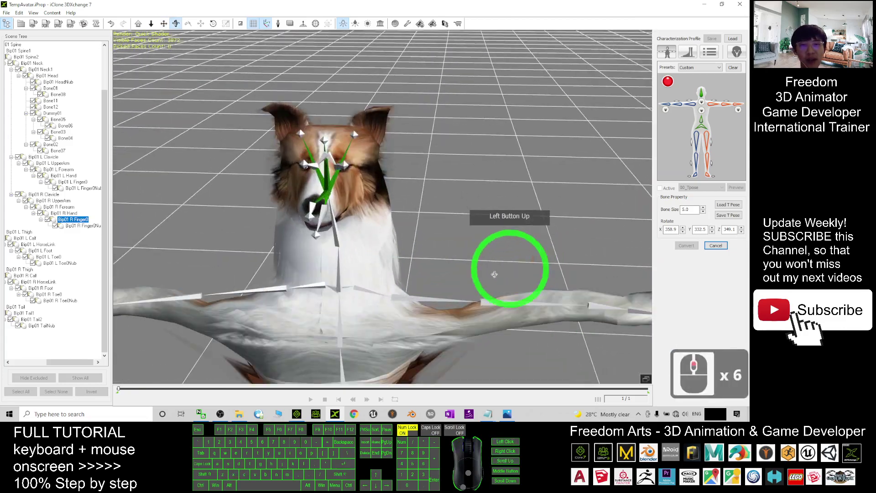
{"action": "key", "text": "x"}
{"action": "left_click_drag", "start_coordinate": [419, 294], "coordinate": [434, 249]}
{"action": "left_click", "coordinate": [589, 129]}
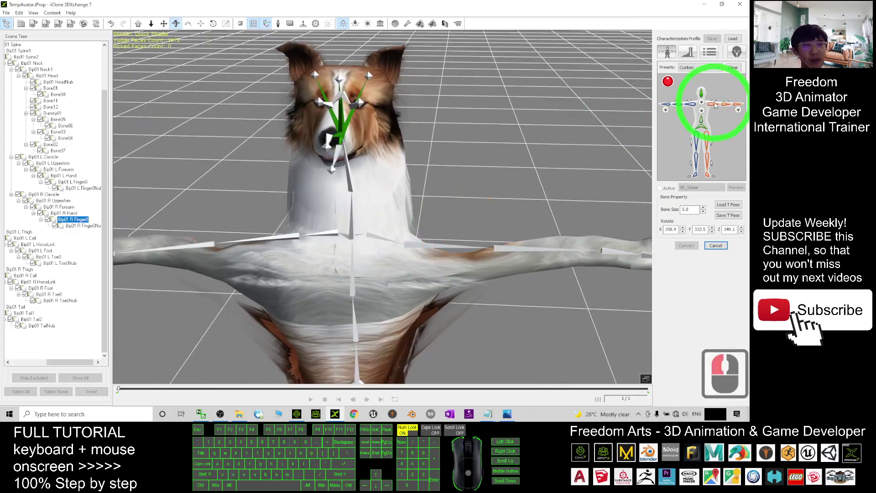
{"action": "left_click", "coordinate": [448, 239]}
{"action": "left_click", "coordinate": [436, 245]}
- Map the left forearm and hand slots to the Bip01 L Forearm and Bip01 L Finger0 bones
{"action": "key", "text": "x"}
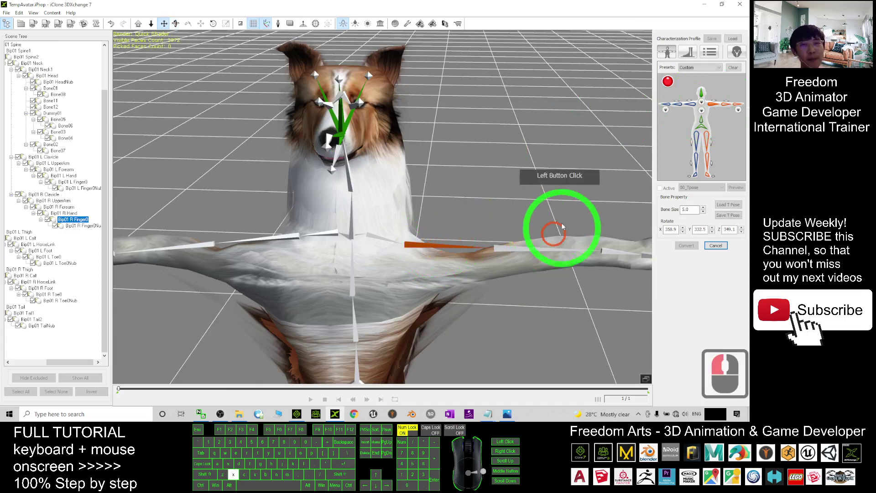
{"action": "left_click_drag", "start_coordinate": [570, 226], "coordinate": [489, 206]}
{"action": "left_click", "coordinate": [453, 252]}
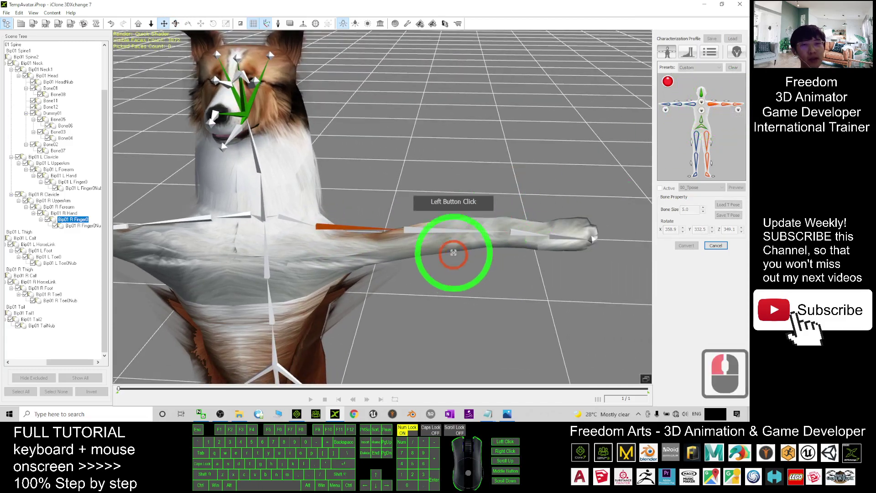
{"action": "left_click", "coordinate": [463, 223]}
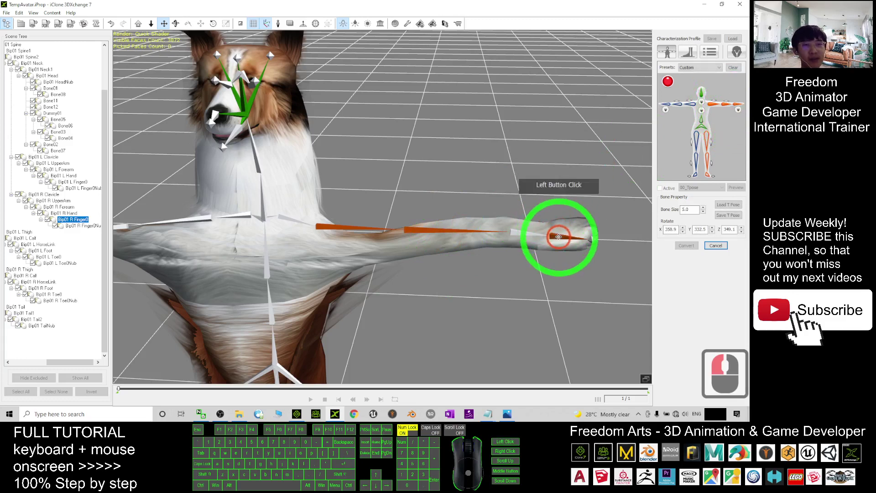
- Map the right upper-arm, forearm and hand slots to the Bip01 R UpperArm, R Forearm and R Finger0 bones
{"action": "left_click_drag", "start_coordinate": [559, 236], "coordinate": [710, 106]}
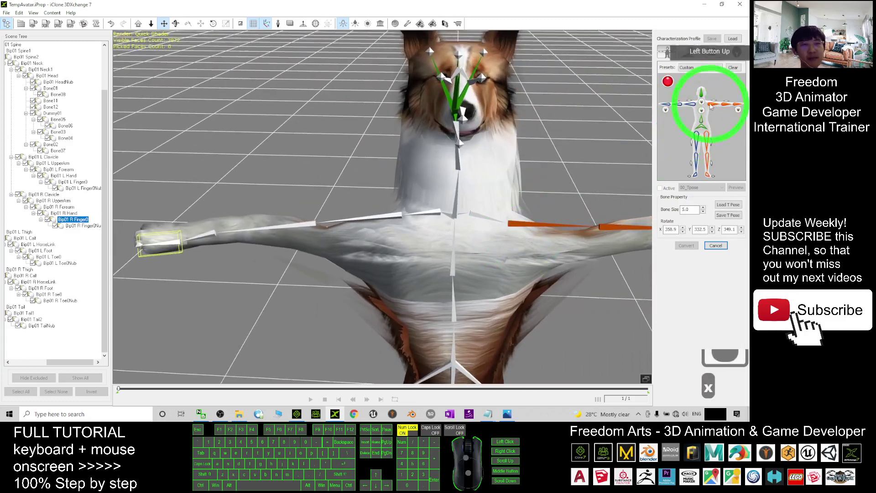
{"action": "left_click", "coordinate": [375, 215]}
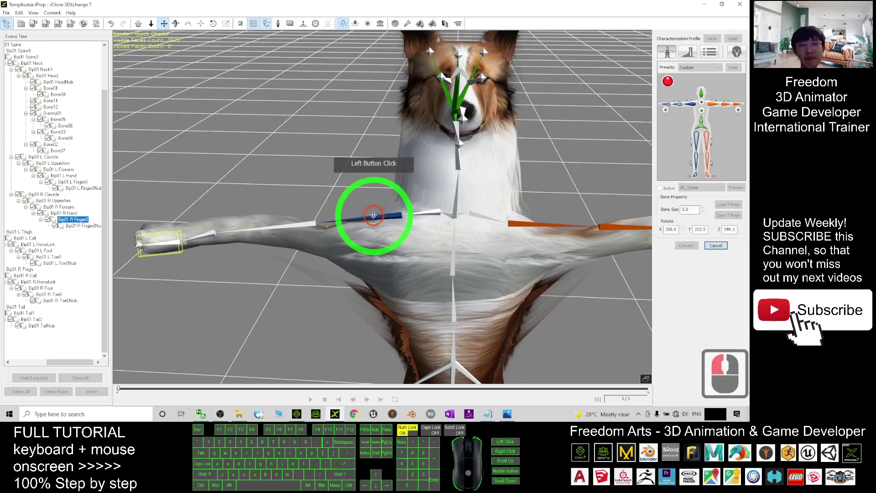
{"action": "left_click", "coordinate": [320, 231]}
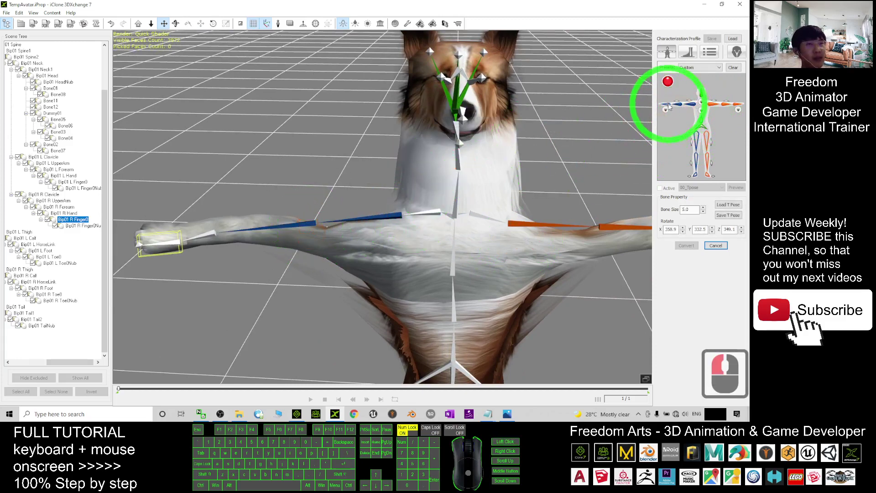
{"action": "left_click", "coordinate": [174, 240]}
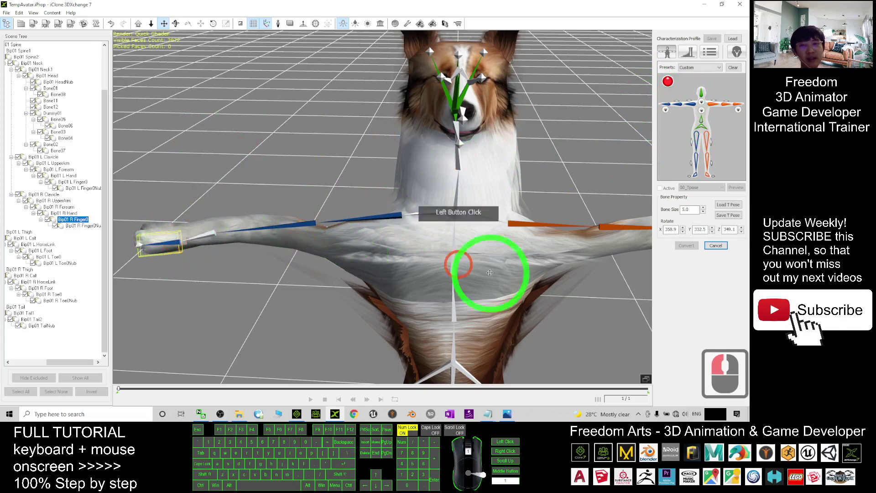
- Map the hip slot to the branching pelvis bone and the spine slot to the spine bone directly above it
{"action": "scroll", "coordinate": [495, 273], "scroll_direction": "down", "scroll_amount": 5}
{"action": "key", "text": "x"}
{"action": "left_click_drag", "start_coordinate": [498, 283], "coordinate": [498, 158]}
{"action": "key", "text": "c"}
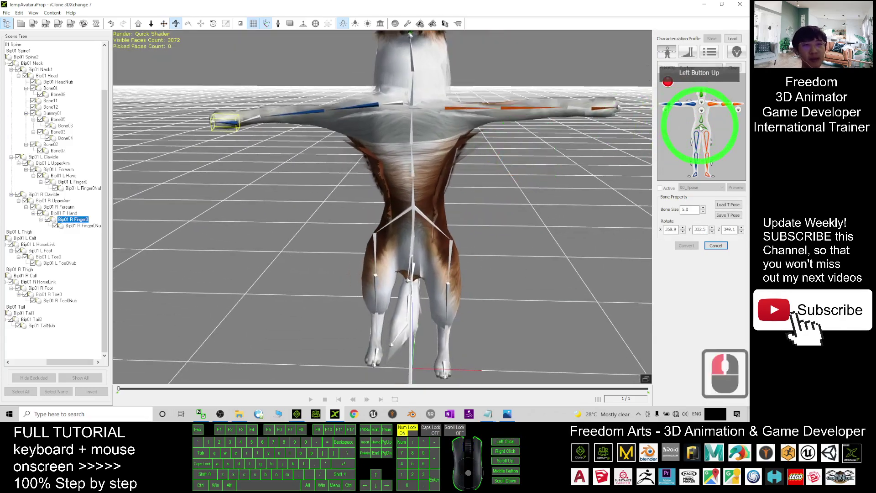
{"action": "key", "text": "c"}
{"action": "left_click_drag", "start_coordinate": [638, 221], "coordinate": [436, 200]}
{"action": "scroll", "coordinate": [531, 212], "scroll_direction": "up", "scroll_amount": 4}
{"action": "key", "text": "c"}
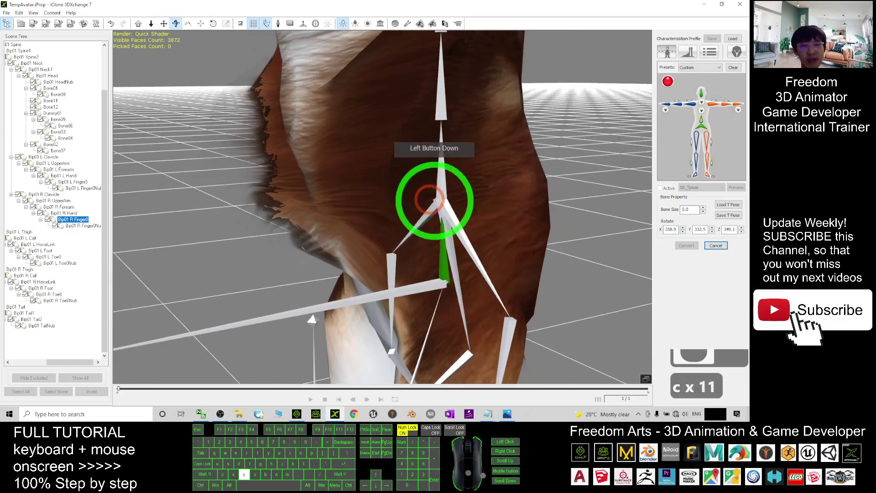
{"action": "left_click", "coordinate": [457, 202]}
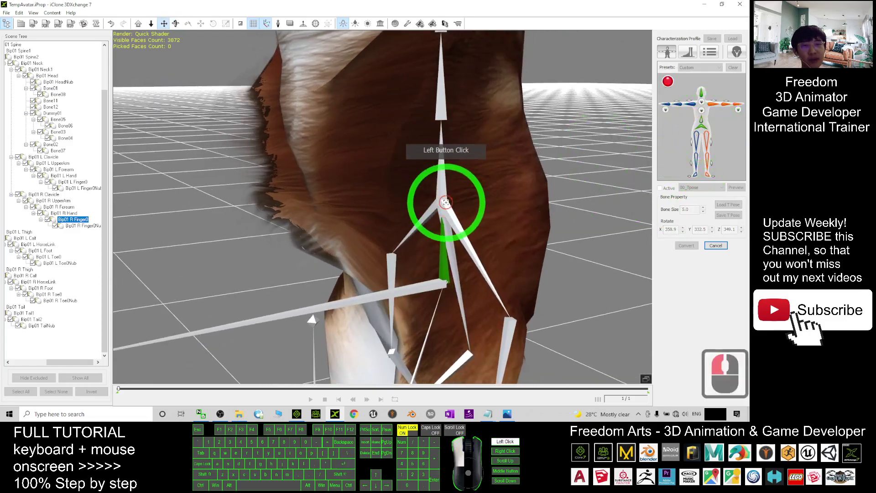
{"action": "scroll", "coordinate": [441, 205], "scroll_direction": "down", "scroll_amount": 4}
{"action": "key", "text": "c"}
{"action": "left_click_drag", "start_coordinate": [440, 206], "coordinate": [532, 198]}
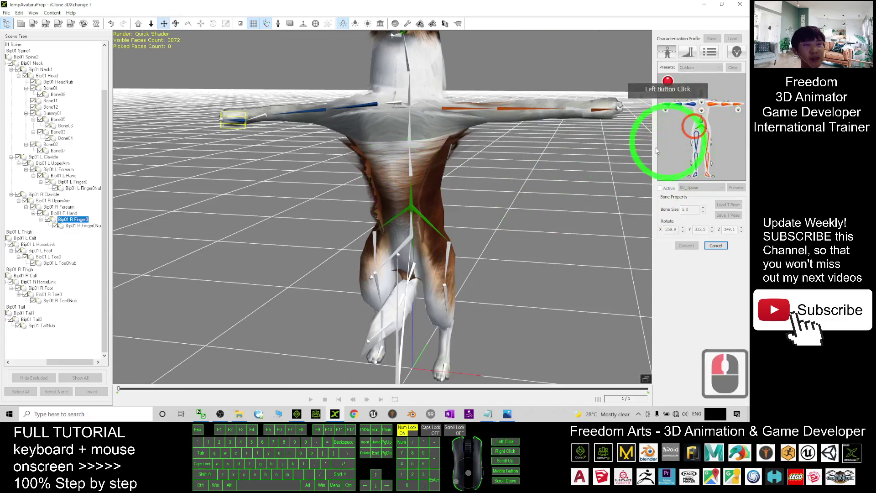
- Examine the hind-leg, pelvis and tail bones from both sides of the dog
{"action": "key", "text": "x"}
{"action": "left_click_drag", "start_coordinate": [447, 228], "coordinate": [631, 168]}
{"action": "key", "text": "c"}
{"action": "scroll", "coordinate": [502, 179], "scroll_direction": "up", "scroll_amount": 3}
{"action": "key", "text": "c"}
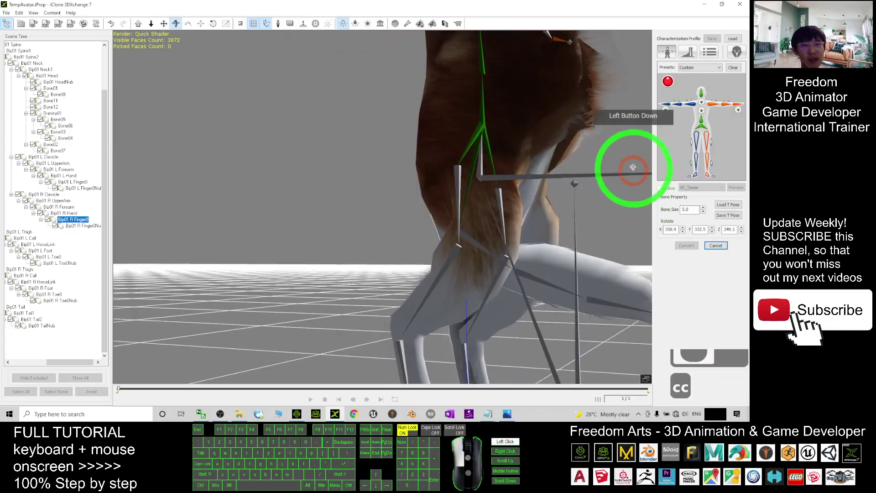
{"action": "scroll", "coordinate": [544, 215], "scroll_direction": "down", "scroll_amount": 6}
{"action": "key", "text": "c"}
{"action": "left_click_drag", "start_coordinate": [525, 219], "coordinate": [473, 230]}
{"action": "scroll", "coordinate": [471, 230], "scroll_direction": "up", "scroll_amount": 5}
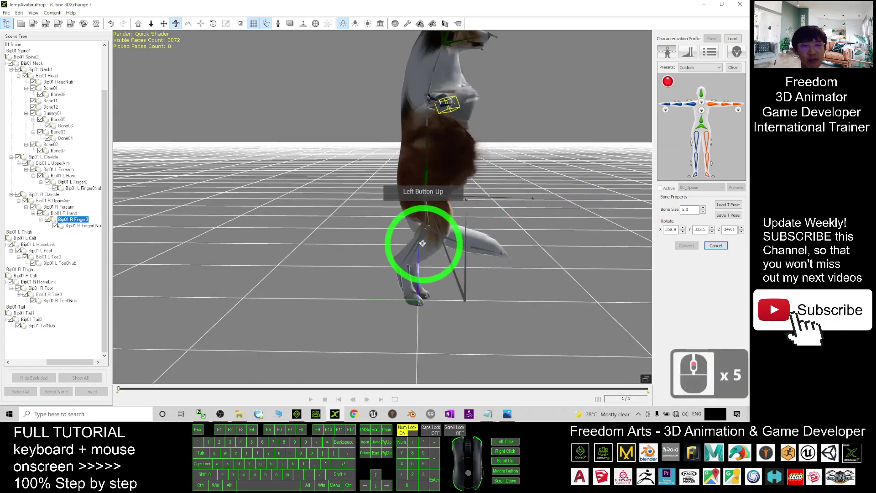
{"action": "key", "text": "c"}
{"action": "left_click_drag", "start_coordinate": [558, 235], "coordinate": [352, 177]}
{"action": "scroll", "coordinate": [420, 212], "scroll_direction": "up", "scroll_amount": 2}
{"action": "left_click_drag", "start_coordinate": [421, 212], "coordinate": [429, 219]}
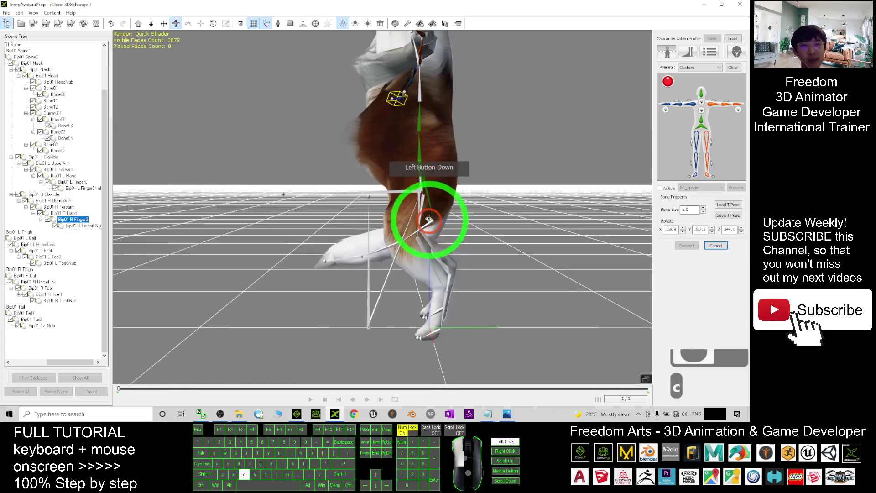
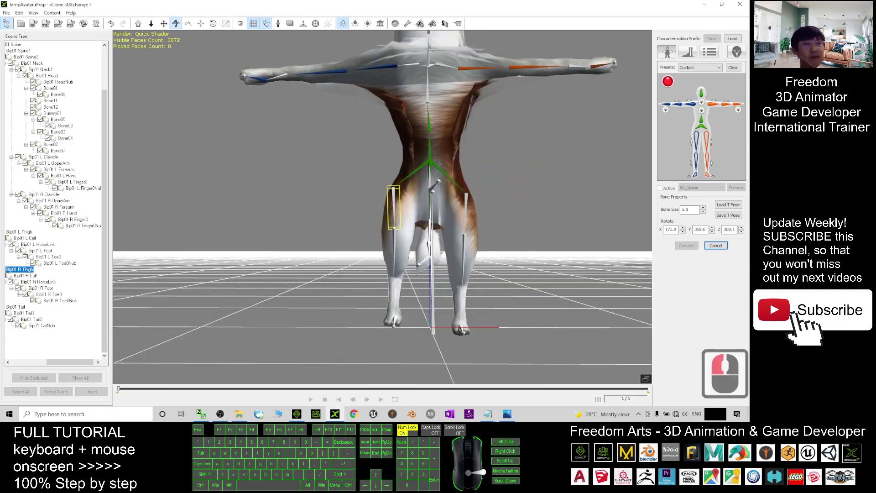
- Map the right and left thigh slots to the matching upper bones of the hind legs
{"action": "left_click", "coordinate": [386, 198]}
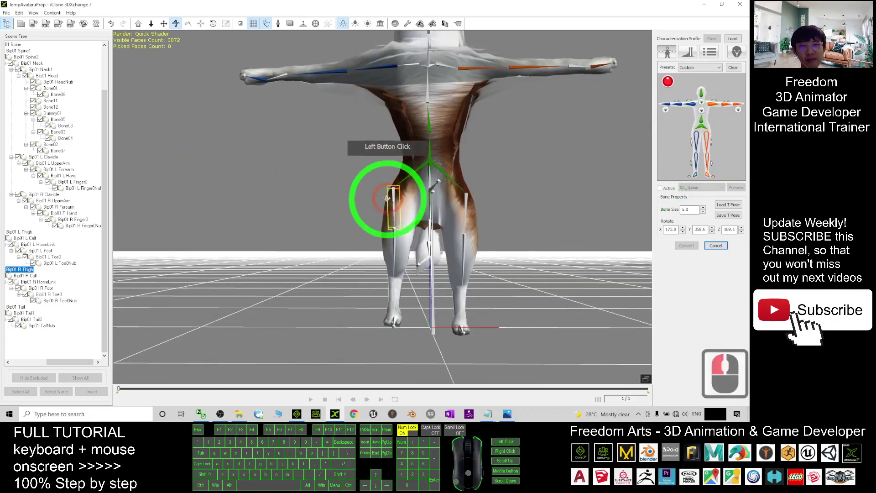
{"action": "left_click", "coordinate": [391, 192]}
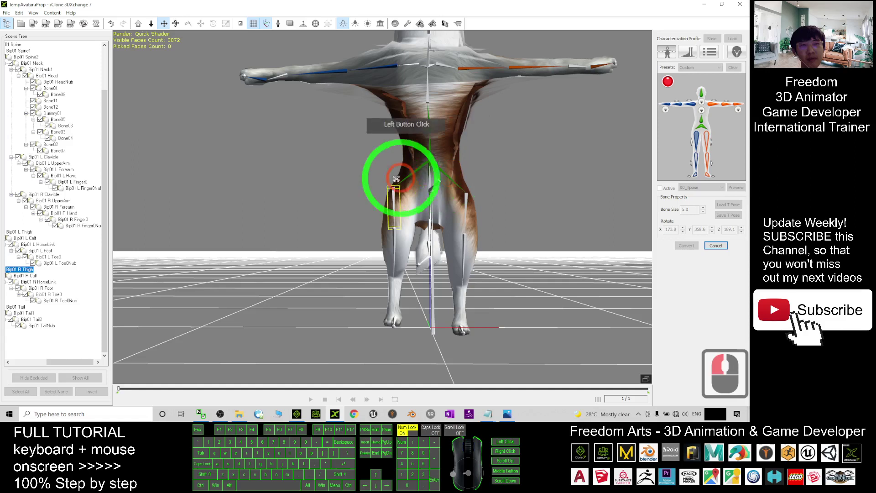
{"action": "left_click", "coordinate": [703, 146]}
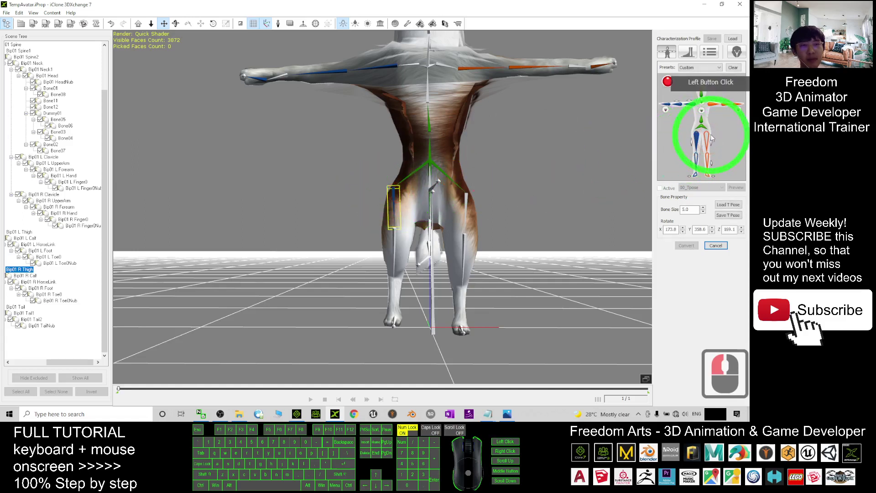
{"action": "left_click", "coordinate": [459, 195]}
- Map the right and left calf slots to the bones directly below the thighs in both hind legs
{"action": "left_click", "coordinate": [730, 156]}
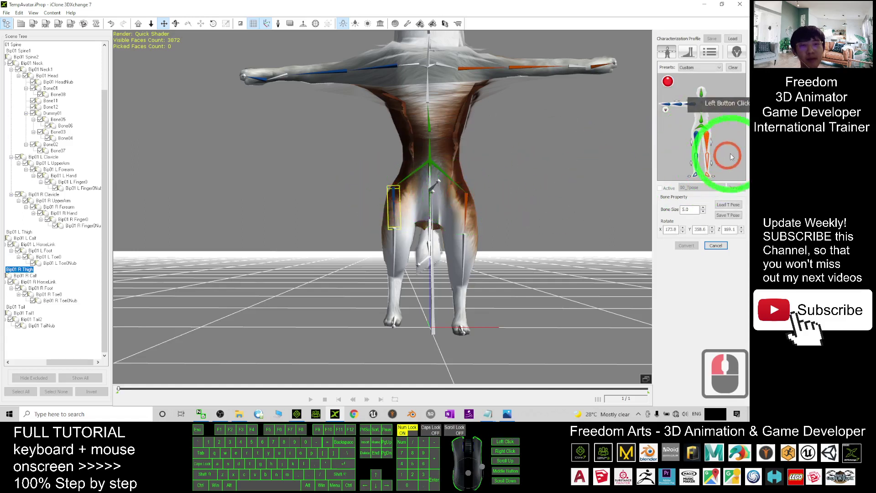
{"action": "left_click", "coordinate": [391, 237]}
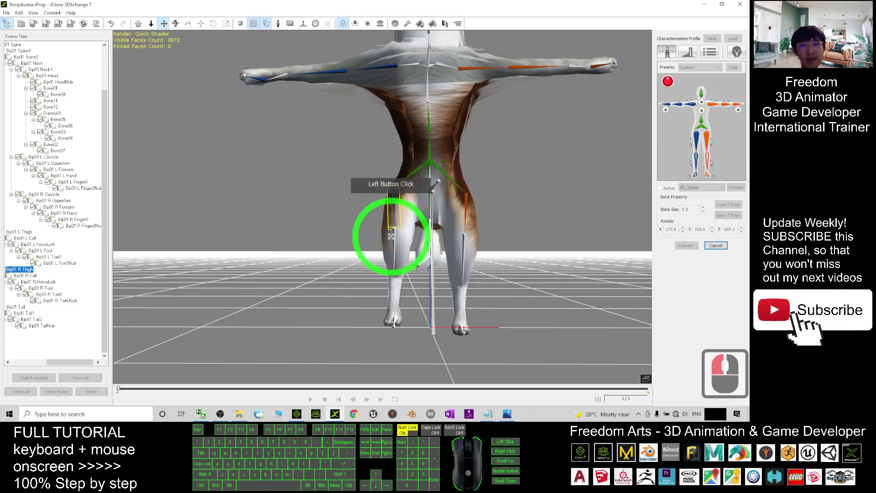
{"action": "double_click", "coordinate": [707, 198]}
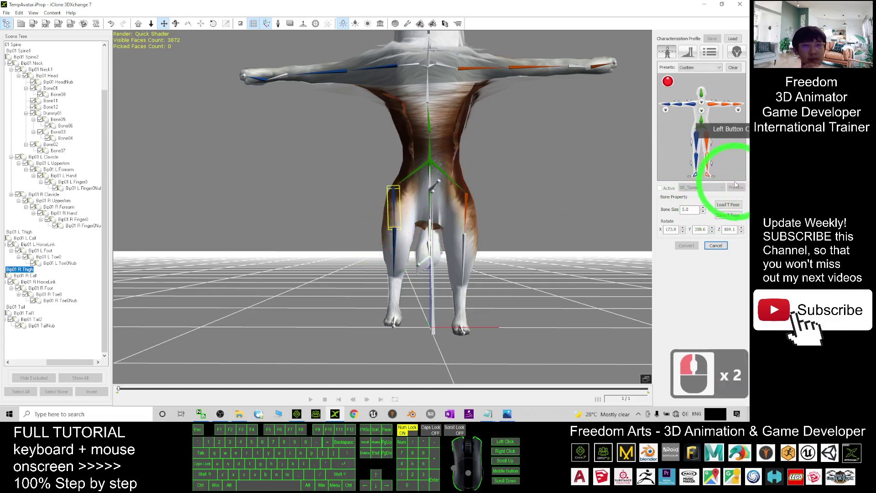
{"action": "left_click", "coordinate": [576, 177]}
{"action": "left_click", "coordinate": [450, 236]}
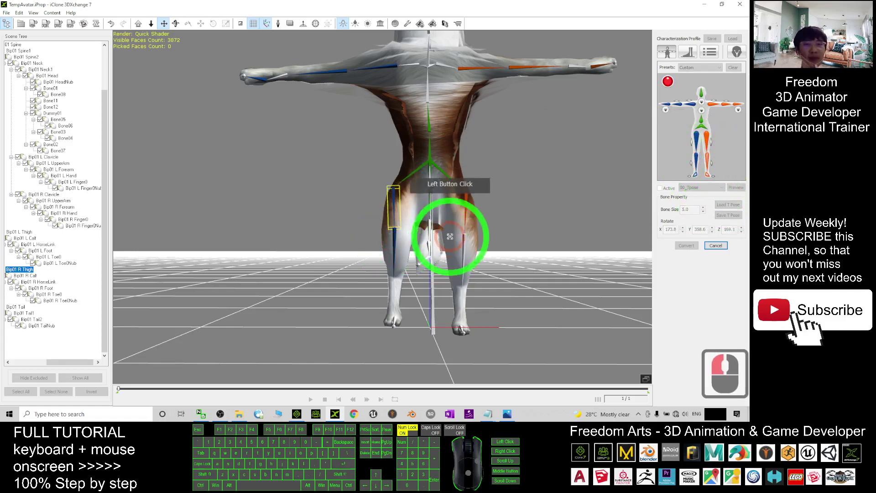
- Map the right and left foot slots to the bones in the dog's hind paws
{"action": "left_click", "coordinate": [683, 187]}
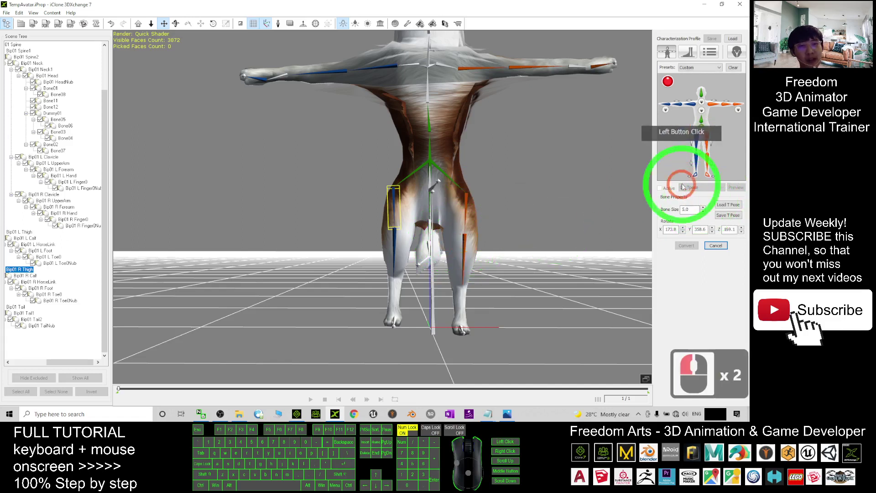
{"action": "left_click", "coordinate": [338, 254]}
{"action": "left_click", "coordinate": [398, 315]}
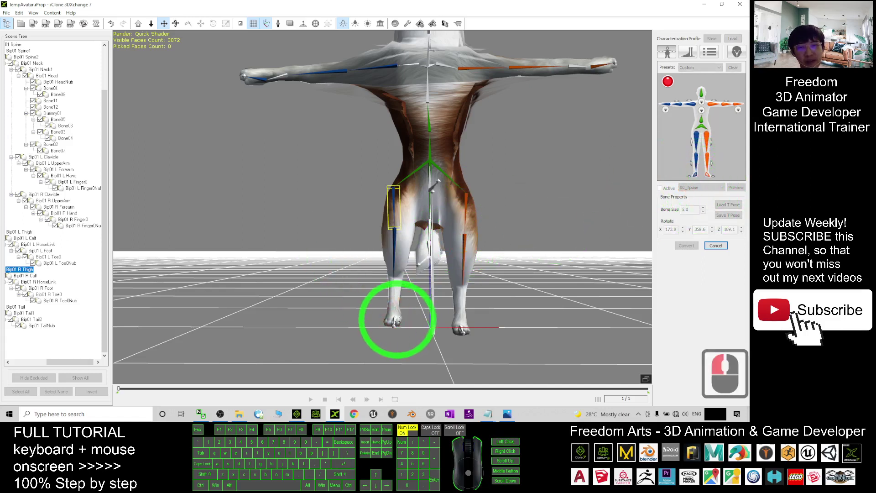
{"action": "left_click", "coordinate": [706, 175]}
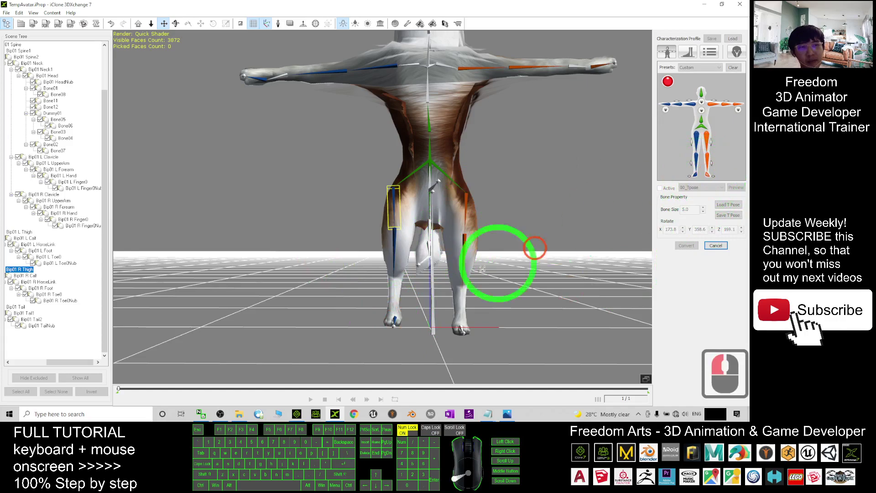
{"action": "left_click", "coordinate": [463, 321]}
- Rotate the Bip01 Tail and Bip01 Tail1 bones so the tail hangs down behind the hind legs
{"action": "key", "text": "c"}
{"action": "left_click_drag", "start_coordinate": [576, 274], "coordinate": [435, 235]}
{"action": "key", "text": "e"}
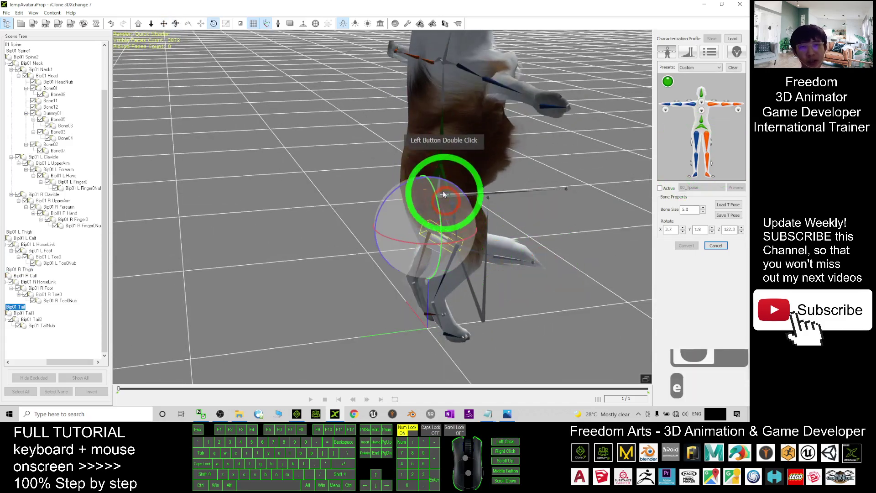
{"action": "left_click_drag", "start_coordinate": [385, 182], "coordinate": [448, 228]}
{"action": "left_click", "coordinate": [414, 274]}
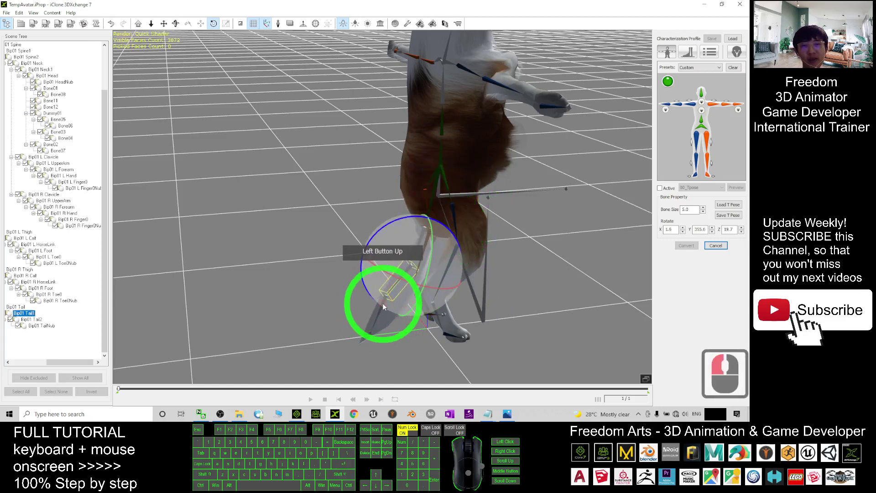
{"action": "double_click", "coordinate": [401, 269]}
{"action": "left_click_drag", "start_coordinate": [404, 249], "coordinate": [412, 252]}
- Activate the characterization, check the T-pose from several angles and convert the dog to a non-standard character
{"action": "key", "text": "c"}
{"action": "left_click_drag", "start_coordinate": [285, 246], "coordinate": [593, 232]}
{"action": "left_click_drag", "start_coordinate": [327, 247], "coordinate": [395, 201]}
{"action": "left_click", "coordinate": [659, 187]}
{"action": "left_click", "coordinate": [467, 180]}
{"action": "left_click_drag", "start_coordinate": [467, 179], "coordinate": [455, 203]}
{"action": "key", "text": "c"}
{"action": "left_click_drag", "start_coordinate": [453, 200], "coordinate": [431, 193]}
{"action": "left_click", "coordinate": [684, 245]}
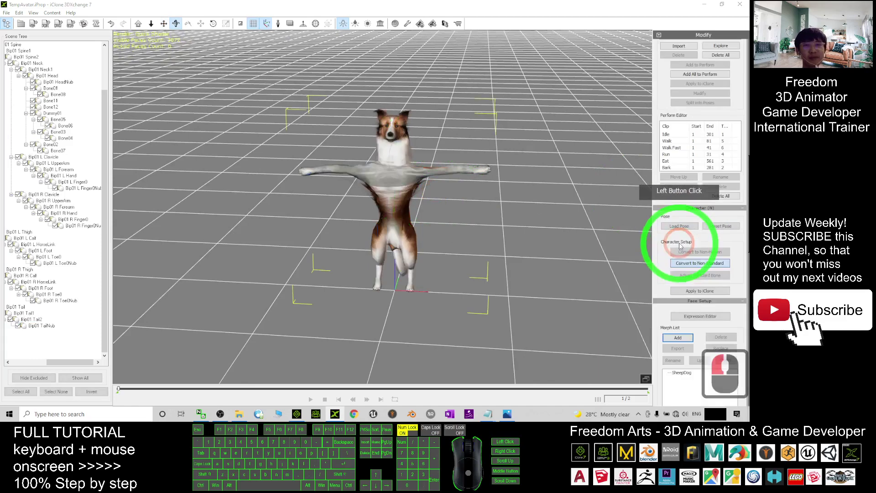
{"action": "left_click", "coordinate": [432, 229]}
{"action": "left_click", "coordinate": [407, 184]}
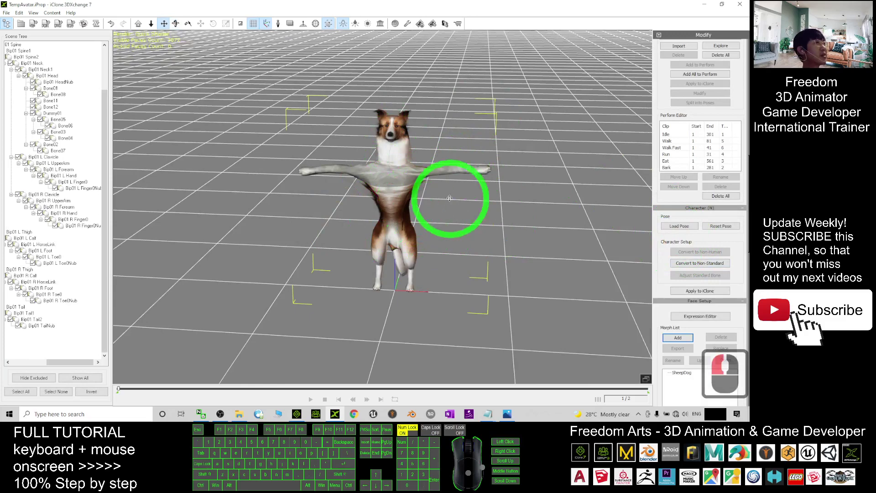
{"action": "scroll", "coordinate": [407, 223], "scroll_direction": "up", "scroll_amount": 3}
{"action": "scroll", "coordinate": [467, 203], "scroll_direction": "up", "scroll_amount": 2}
{"action": "double_click", "coordinate": [353, 4]}
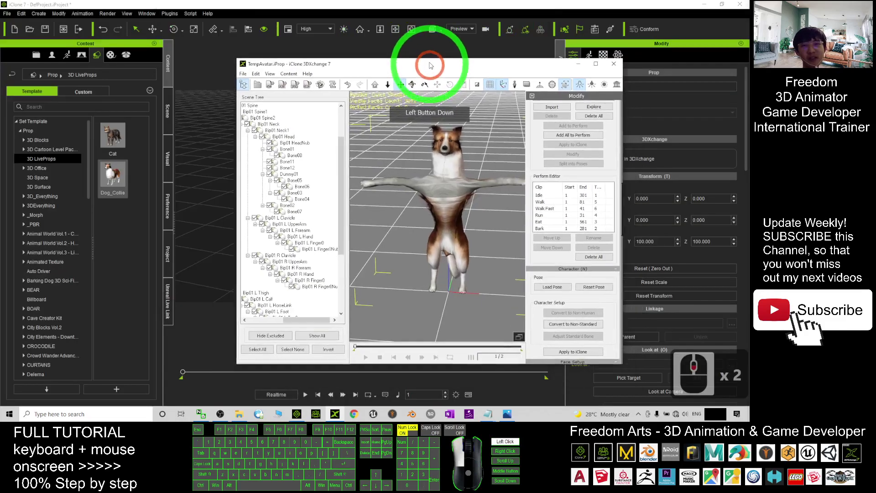
{"action": "left_click_drag", "start_coordinate": [493, 63], "coordinate": [438, 1]}
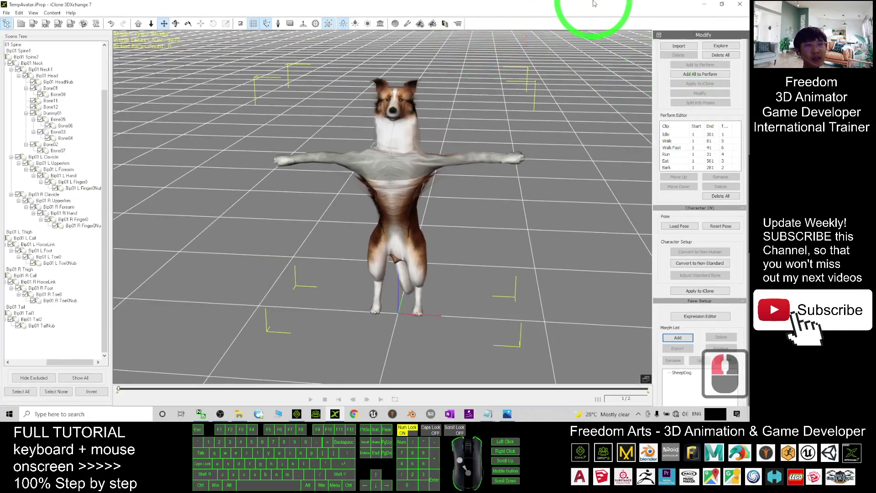
{"action": "double_click", "coordinate": [592, 4]}
{"action": "left_click_drag", "start_coordinate": [577, 58], "coordinate": [526, 2]}
- Apply the converted non-standard dog character to iClone
{"action": "scroll", "coordinate": [739, 129], "scroll_direction": "down", "scroll_amount": 3}
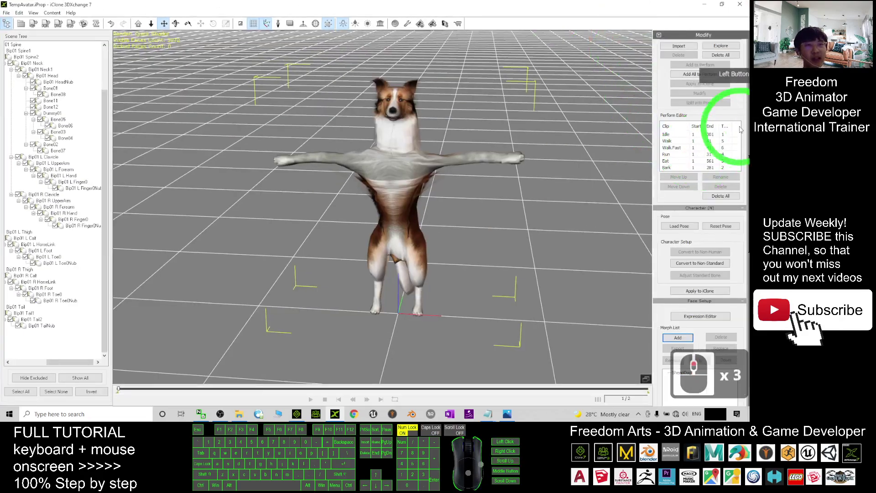
{"action": "left_click", "coordinate": [705, 291]}
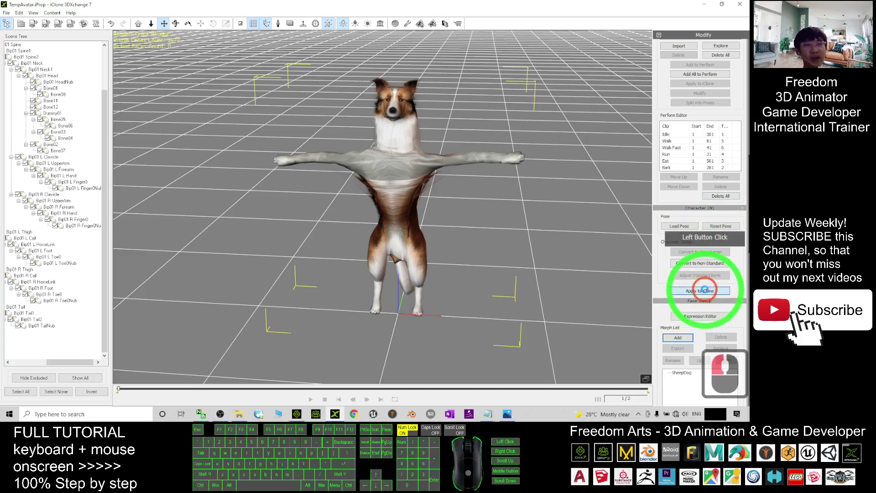
- Switch to iClone, move the converted TempAvatar dog away from the original collie prop, inspect it and delete it
{"action": "left_click", "coordinate": [297, 414]}
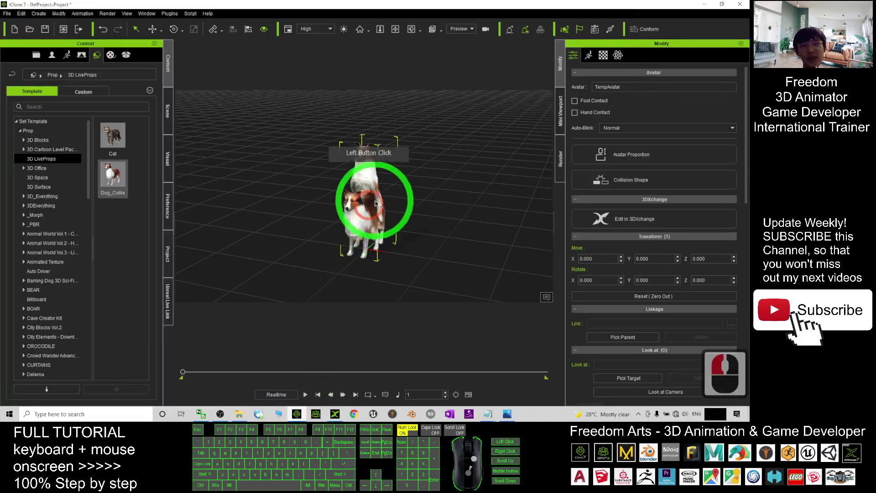
{"action": "scroll", "coordinate": [383, 164], "scroll_direction": "up", "scroll_amount": 6}
{"action": "left_click_drag", "start_coordinate": [379, 162], "coordinate": [292, 129]}
{"action": "scroll", "coordinate": [354, 178], "scroll_direction": "up", "scroll_amount": 6}
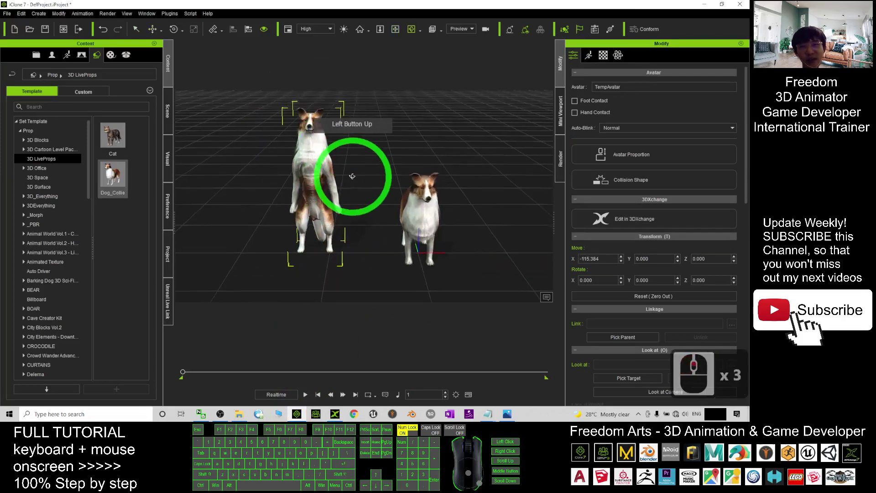
{"action": "left_click_drag", "start_coordinate": [354, 178], "coordinate": [361, 339]}
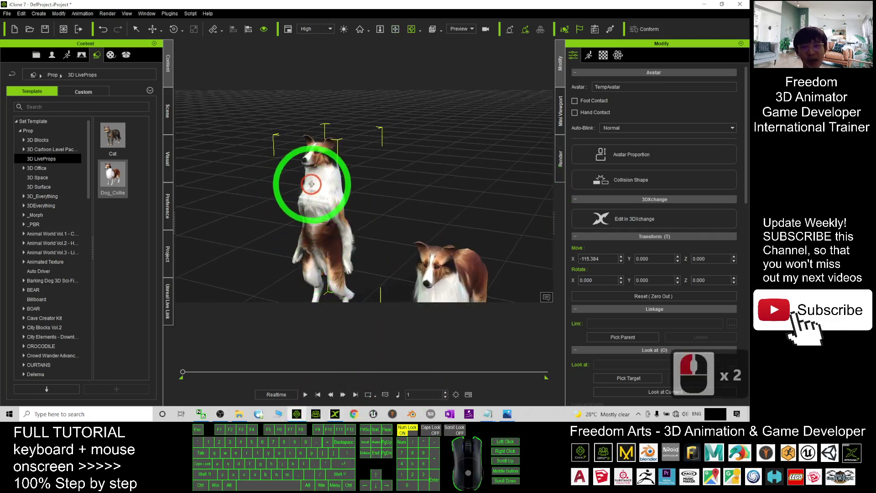
{"action": "key", "text": "Delete"}
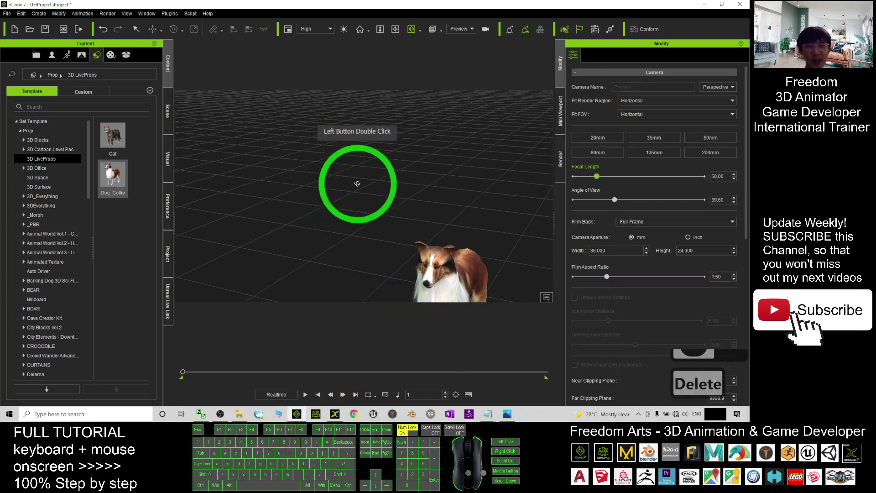
- Switch to 3DXchange, reopen the dog's non-standard conversion and show the face bone mapping
{"action": "left_click", "coordinate": [339, 416]}
{"action": "scroll", "coordinate": [390, 129], "scroll_direction": "up", "scroll_amount": 3}
{"action": "key", "text": "x"}
{"action": "left_click_drag", "start_coordinate": [438, 85], "coordinate": [413, 104]}
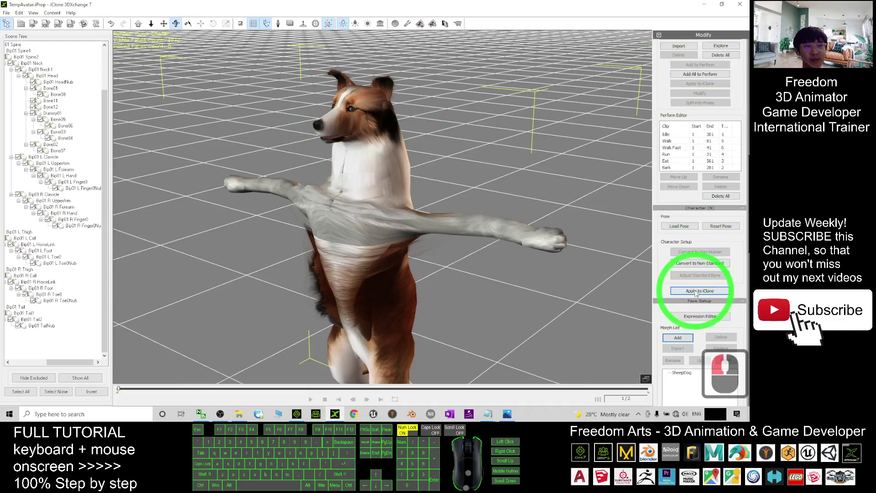
{"action": "left_click", "coordinate": [689, 268]}
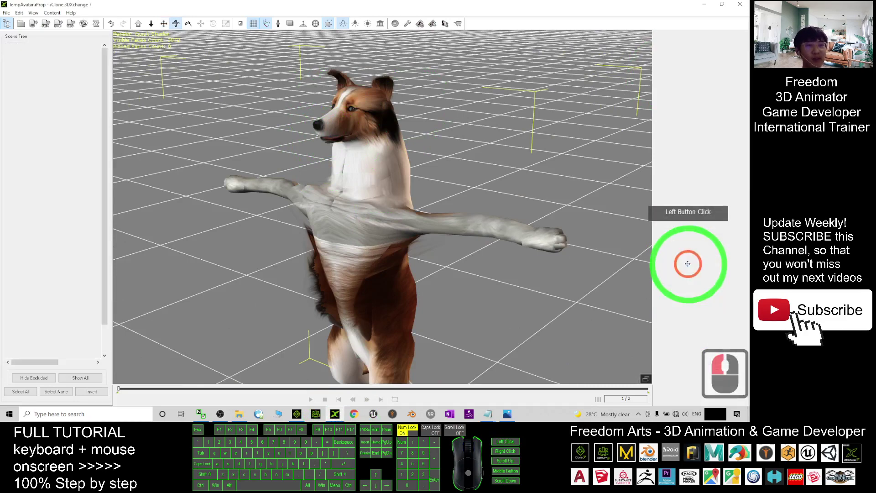
{"action": "left_click", "coordinate": [737, 53]}
- Select Bone02, the lower jaw bone, on the dog's head
{"action": "left_click", "coordinate": [430, 118]}
{"action": "scroll", "coordinate": [400, 133], "scroll_direction": "up", "scroll_amount": 2}
{"action": "left_click_drag", "start_coordinate": [459, 145], "coordinate": [422, 161]}
{"action": "key", "text": "c"}
{"action": "double_click", "coordinate": [343, 137]}
{"action": "key", "text": "e"}
{"action": "double_click", "coordinate": [331, 107]}
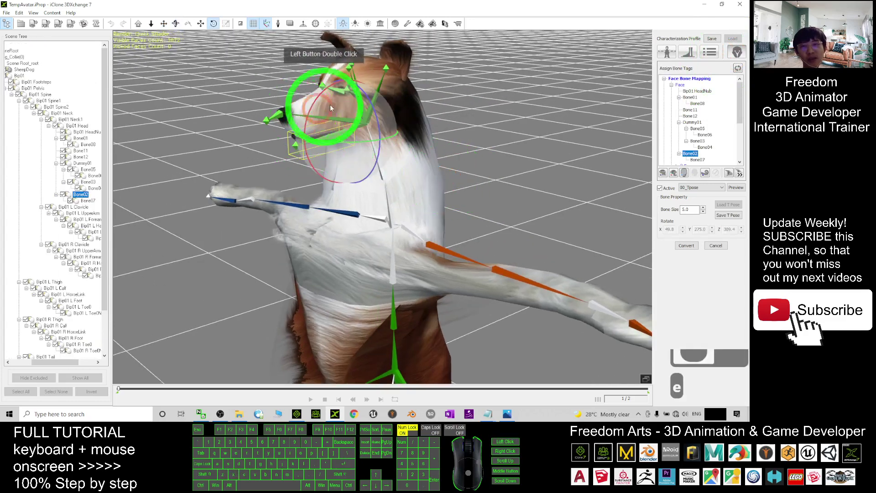
- Try to rotate the lower jaw bone and undo the attempt
{"action": "left_click_drag", "start_coordinate": [316, 102], "coordinate": [370, 116]}
{"action": "key", "text": "ctrl+z"}
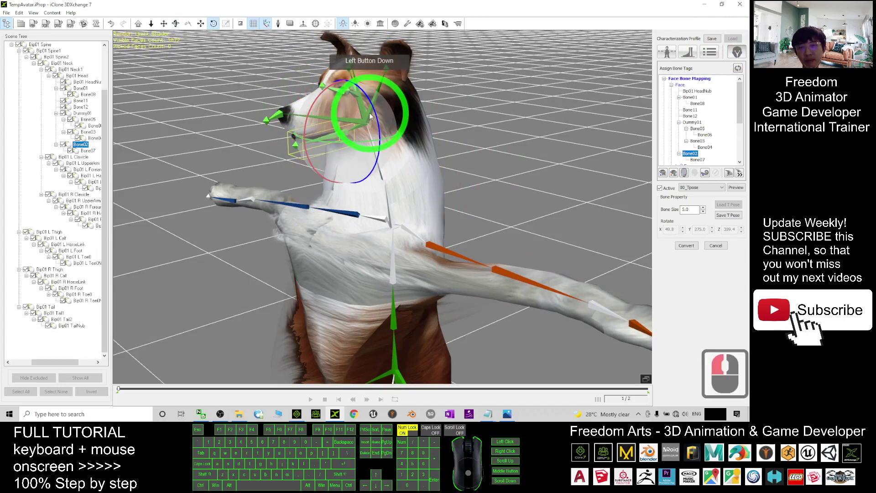
{"action": "key", "text": "ctrl+z"}
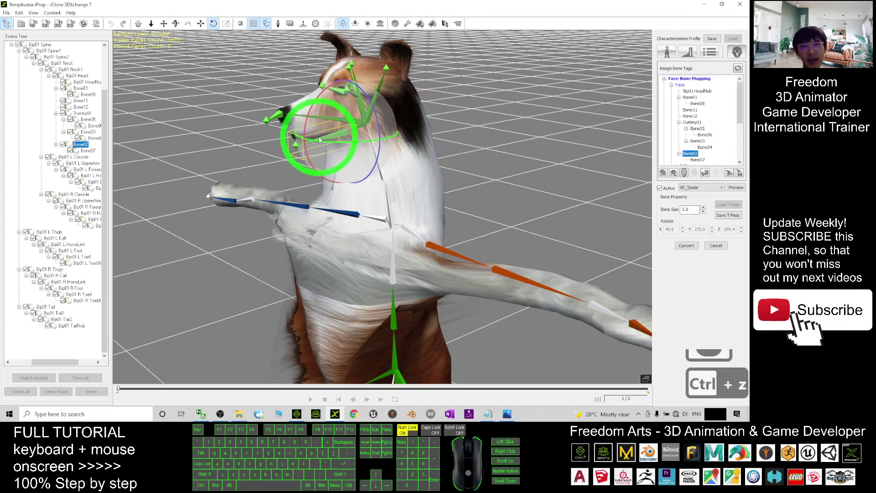
- Assign Bone02 as the Jaw in the face bone mapping and convert the dog to a non-standard character again
{"action": "left_click", "coordinate": [472, 152]}
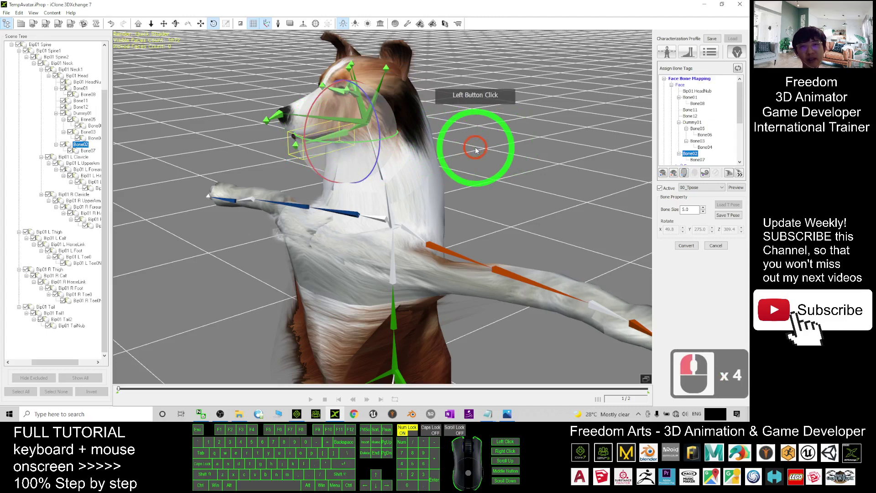
{"action": "left_click", "coordinate": [578, 147]}
{"action": "left_click", "coordinate": [354, 141]}
{"action": "left_click", "coordinate": [277, 115]}
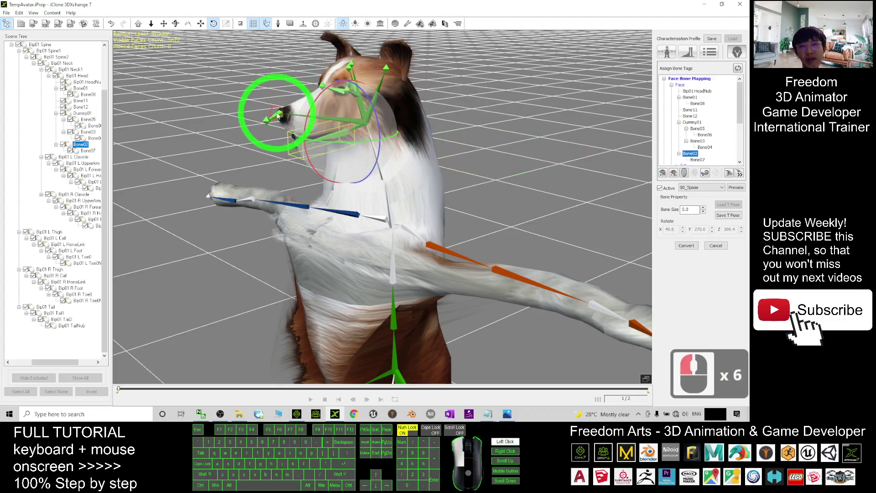
{"action": "double_click", "coordinate": [319, 135]}
{"action": "double_click", "coordinate": [323, 138]}
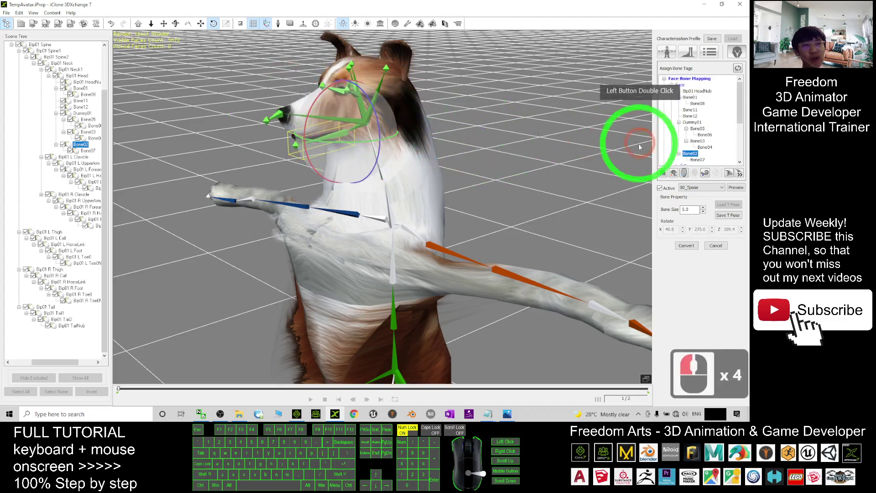
{"action": "left_click", "coordinate": [684, 174]}
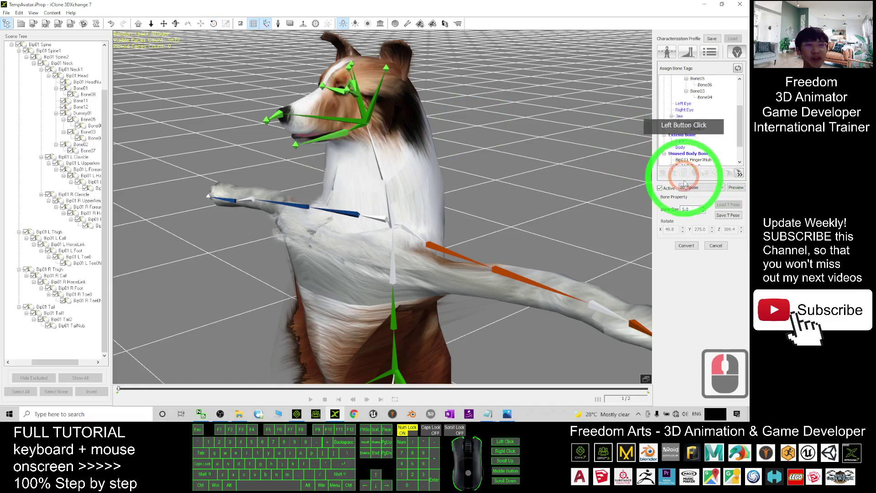
{"action": "left_click", "coordinate": [693, 246]}
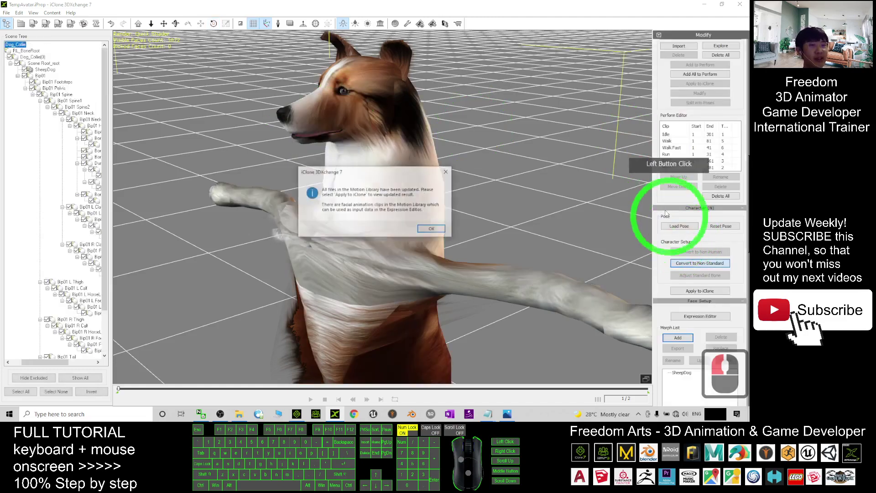
{"action": "left_click", "coordinate": [431, 229]}
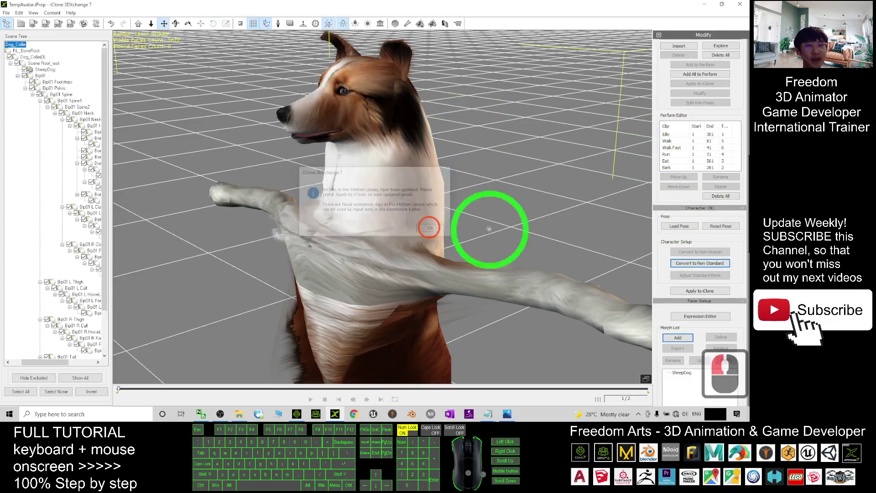
- Open the Expression Editor, move its window clear of the dog's head and show the jaw expressions
{"action": "left_click", "coordinate": [700, 317]}
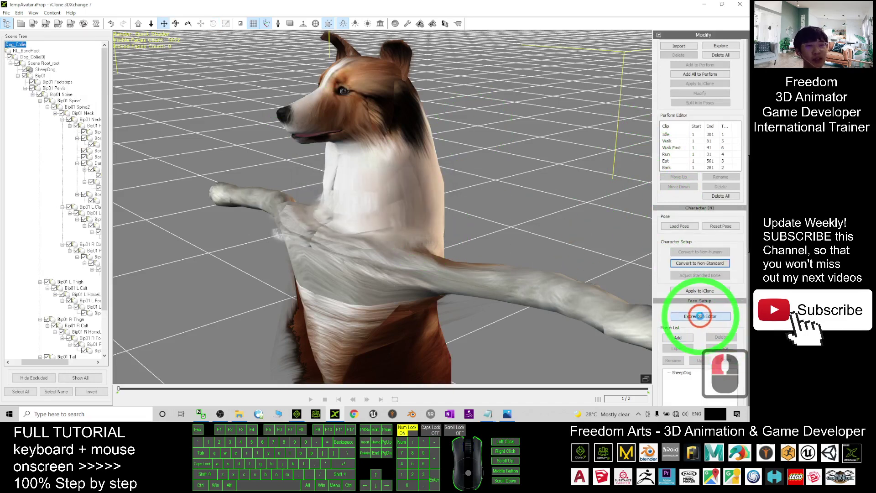
{"action": "left_click_drag", "start_coordinate": [289, 165], "coordinate": [495, 53]}
{"action": "left_click", "coordinate": [518, 51]}
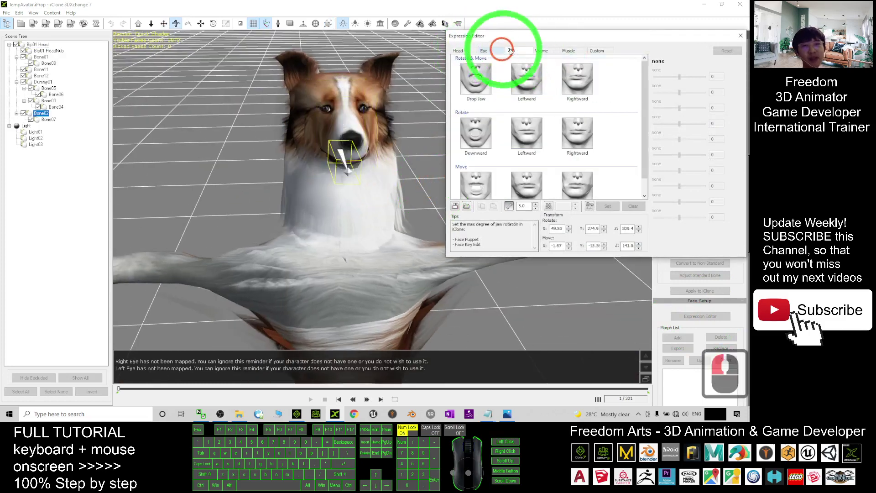
- Try rotating the jaw bone for the Drop Jaw expression and clear the trial pose
{"action": "left_click", "coordinate": [361, 161]}
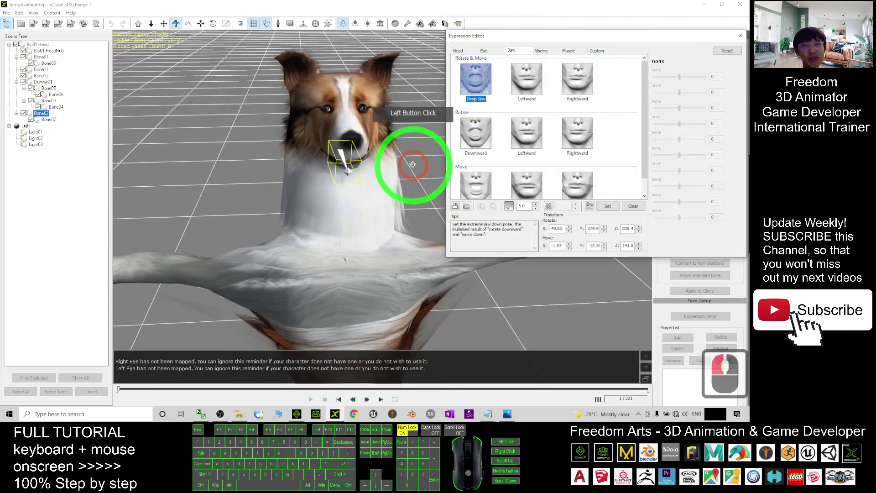
{"action": "key", "text": "e"}
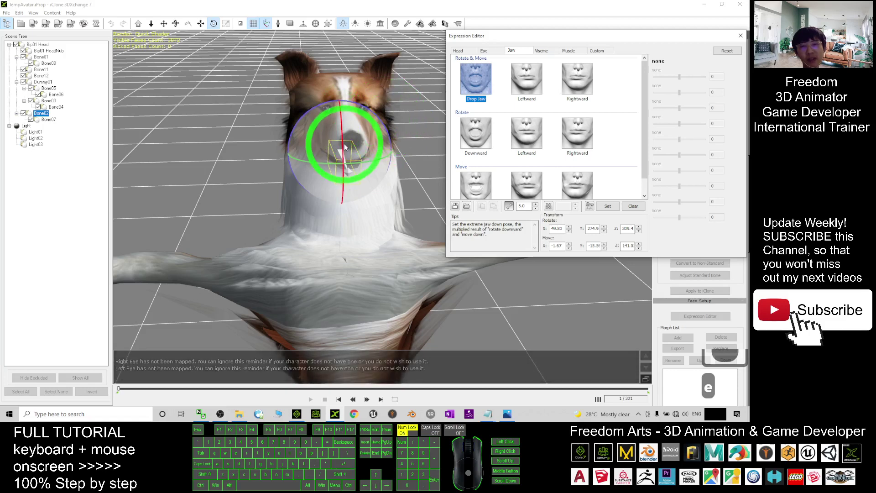
{"action": "left_click_drag", "start_coordinate": [342, 135], "coordinate": [345, 124]}
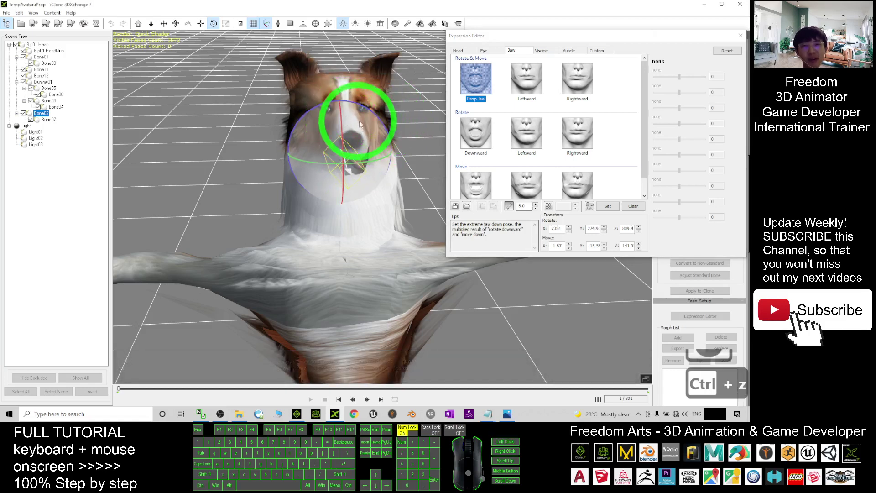
{"action": "left_click_drag", "start_coordinate": [379, 118], "coordinate": [470, 146]}
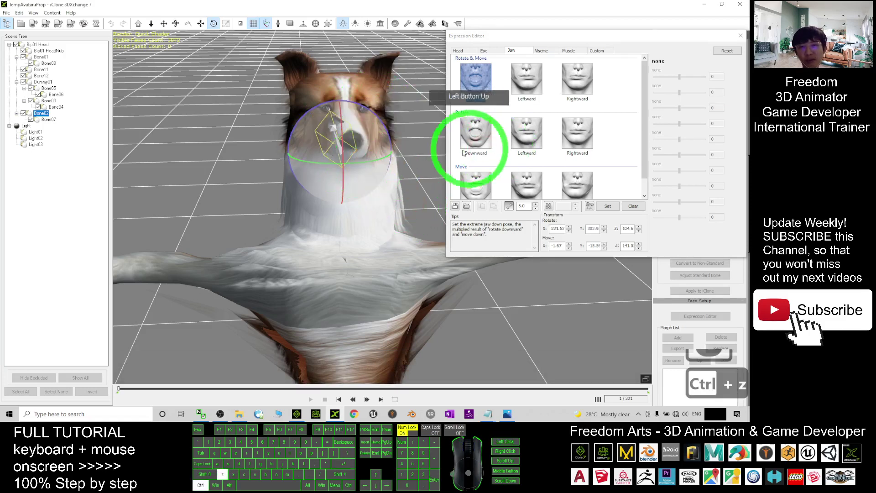
{"action": "left_click", "coordinate": [633, 205]}
- Rotate the jaw bone downward so the mouth opens wide and set it as the Drop Jaw expression
{"action": "mouse_move", "coordinate": [383, 125]}
{"action": "left_mouse_down"}
{"action": "mouse_move", "coordinate": [377, 117]}
{"action": "mouse_move", "coordinate": [381, 156]}
{"action": "mouse_move", "coordinate": [383, 125]}
{"action": "mouse_move", "coordinate": [387, 137]}
{"action": "left_mouse_up"}
{"action": "key", "text": "c"}
{"action": "left_click_drag", "start_coordinate": [420, 197], "coordinate": [250, 198]}
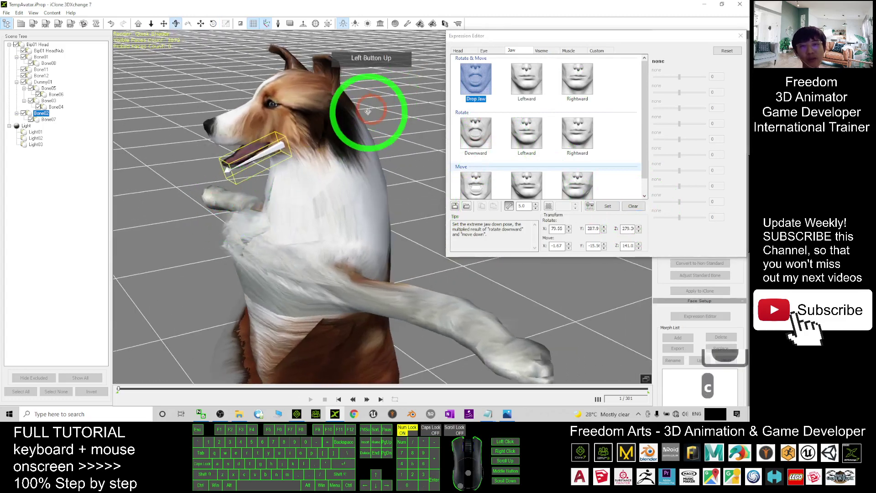
{"action": "key", "text": "e"}
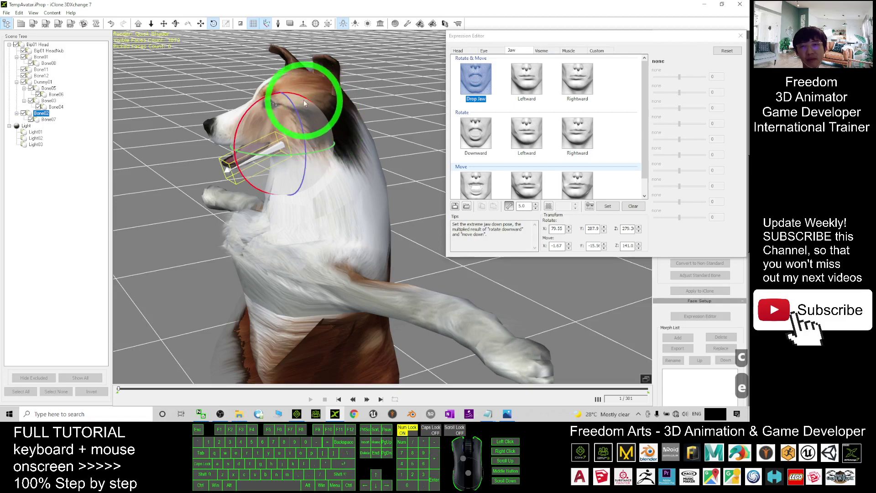
{"action": "left_click_drag", "start_coordinate": [294, 108], "coordinate": [295, 115]}
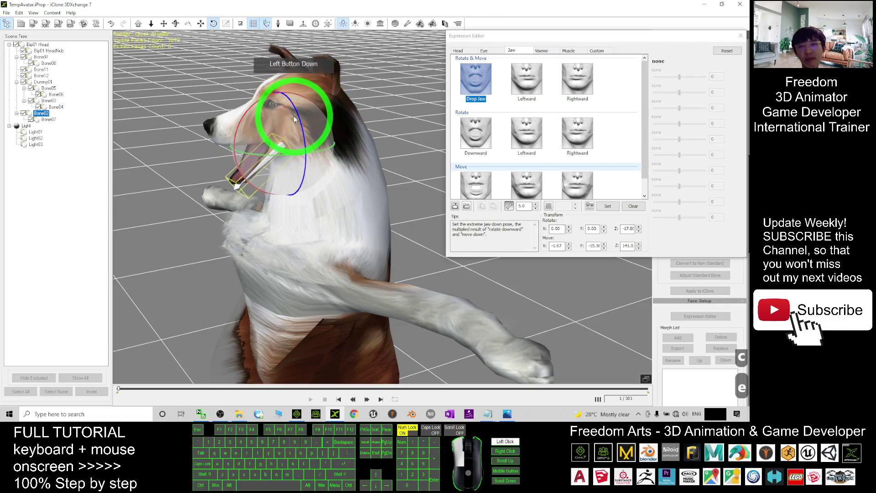
{"action": "key", "text": "c"}
{"action": "left_click_drag", "start_coordinate": [163, 199], "coordinate": [343, 206]}
{"action": "left_click", "coordinate": [609, 205]}
- Rotate the jaw bone Bone02 downward to open the mouth and set it as the Ah viseme
{"action": "left_click", "coordinate": [547, 52]}
{"action": "key", "text": "c"}
{"action": "left_click_drag", "start_coordinate": [401, 132], "coordinate": [565, 68]}
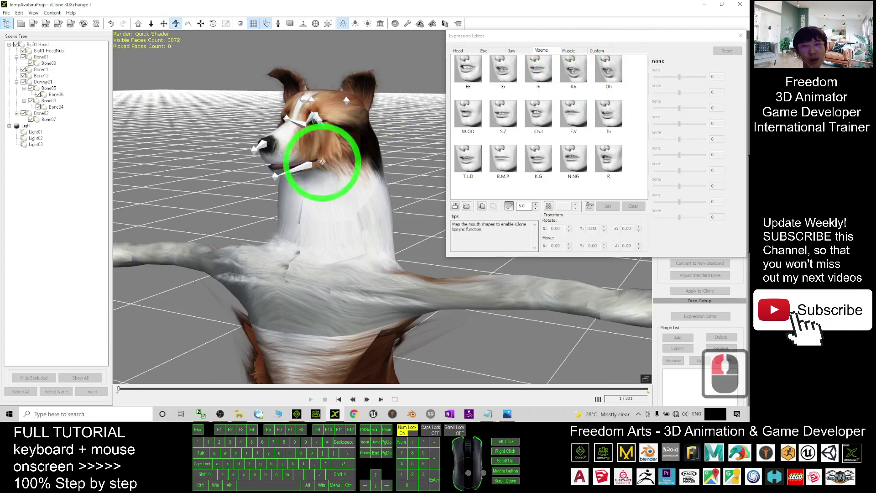
{"action": "left_click", "coordinate": [577, 72]}
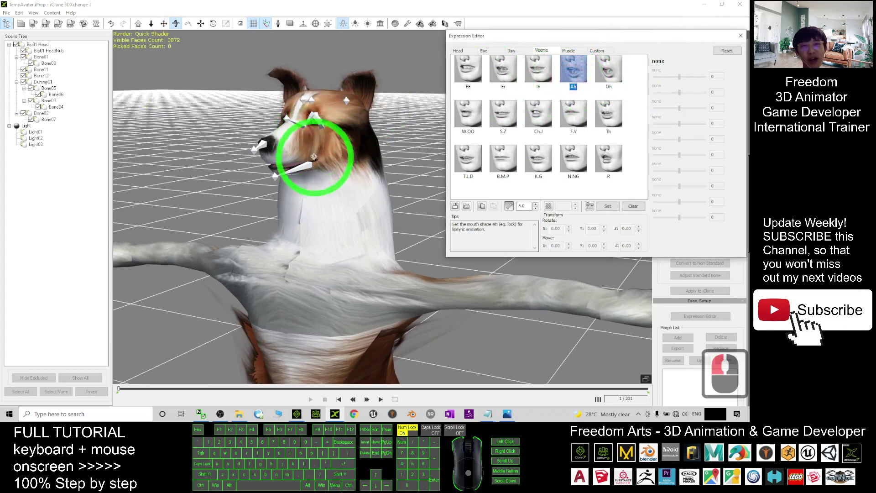
{"action": "double_click", "coordinate": [302, 170]}
{"action": "key", "text": "e"}
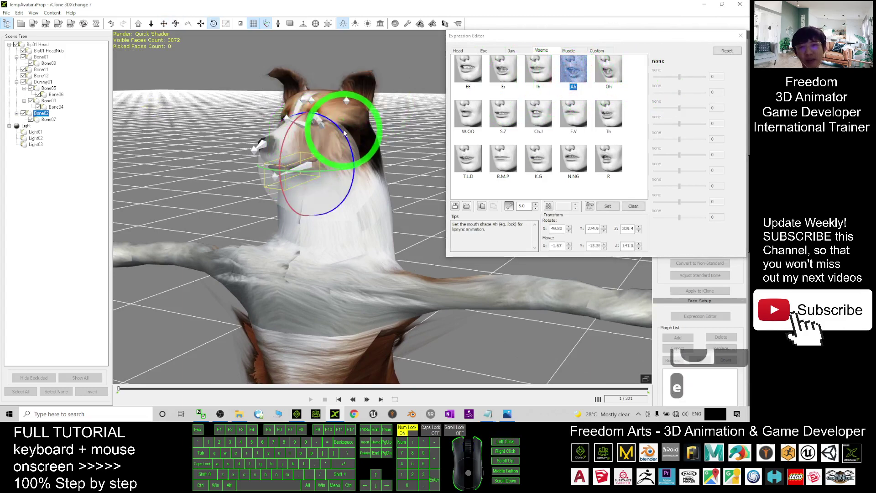
{"action": "left_click_drag", "start_coordinate": [346, 127], "coordinate": [336, 132]}
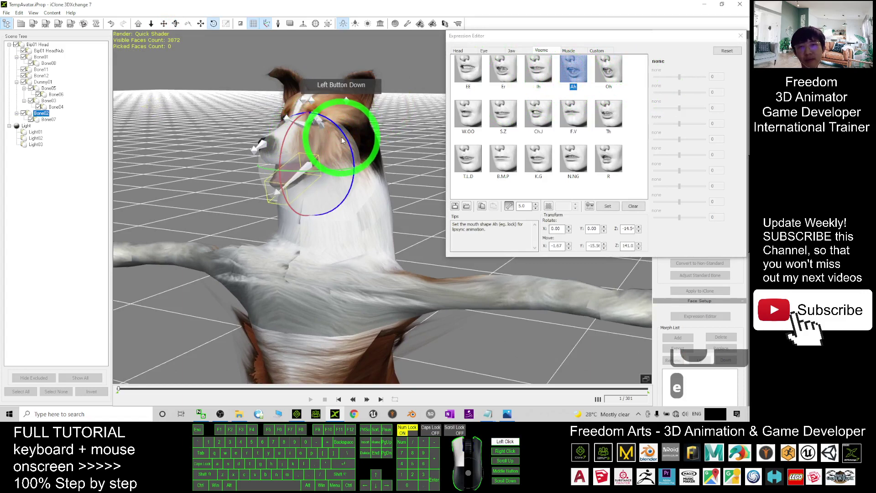
{"action": "left_click_drag", "start_coordinate": [343, 140], "coordinate": [581, 176]}
{"action": "left_click", "coordinate": [603, 206]}
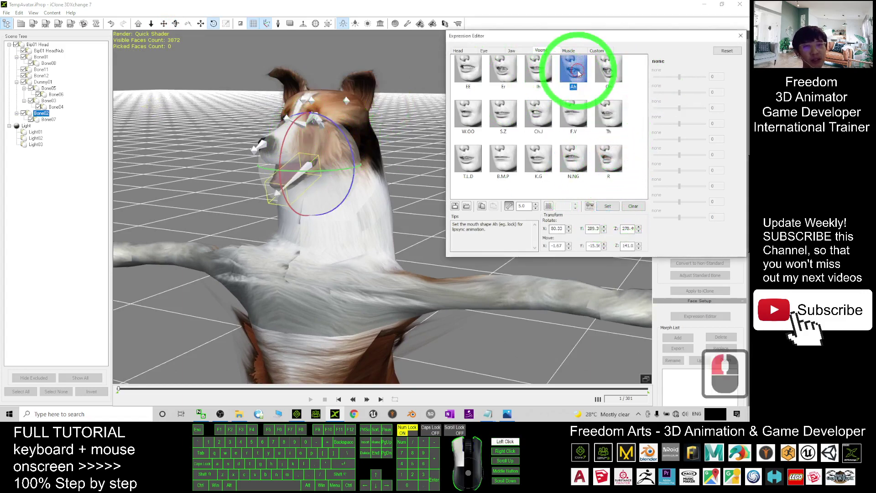
- Copy the Ah viseme's mouth shape to the R and T.L.D visemes
{"action": "left_click", "coordinate": [482, 206]}
{"action": "left_click", "coordinate": [613, 162]}
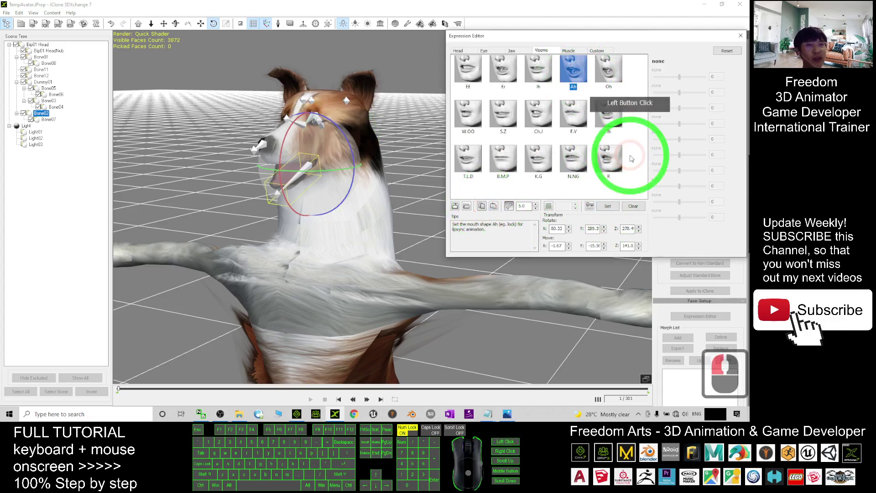
{"action": "left_click", "coordinate": [618, 168]}
{"action": "key", "text": "ctrl+v"}
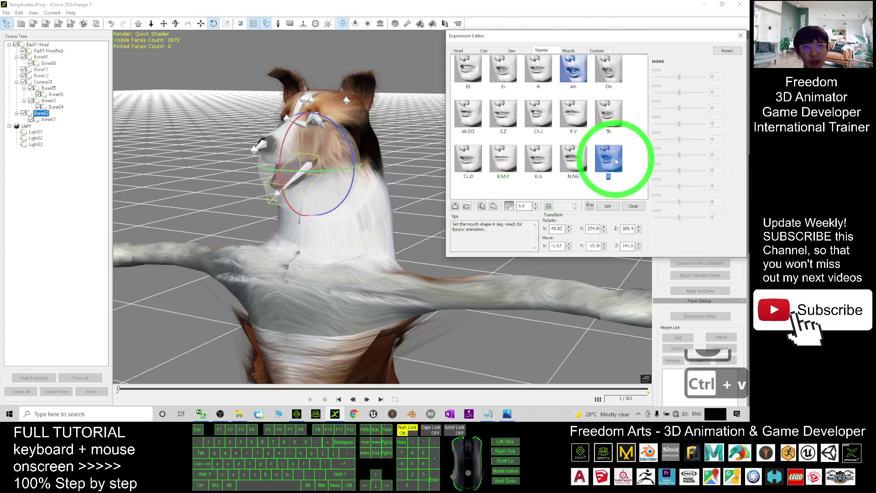
{"action": "left_click", "coordinate": [468, 160]}
{"action": "key", "text": "ctrl+v"}
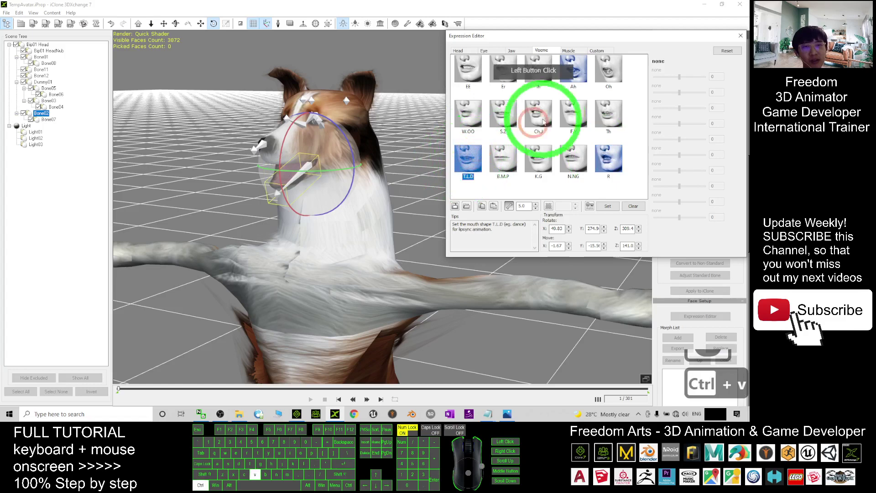
- Paste the copied Ah mouth shape into the Er, Oh, Ch.J and Th visemes
{"action": "left_click", "coordinate": [538, 113]}
{"action": "left_click", "coordinate": [499, 82]}
{"action": "key", "text": "ctrl+v"}
{"action": "left_click", "coordinate": [609, 68]}
{"action": "key", "text": "ctrl+v"}
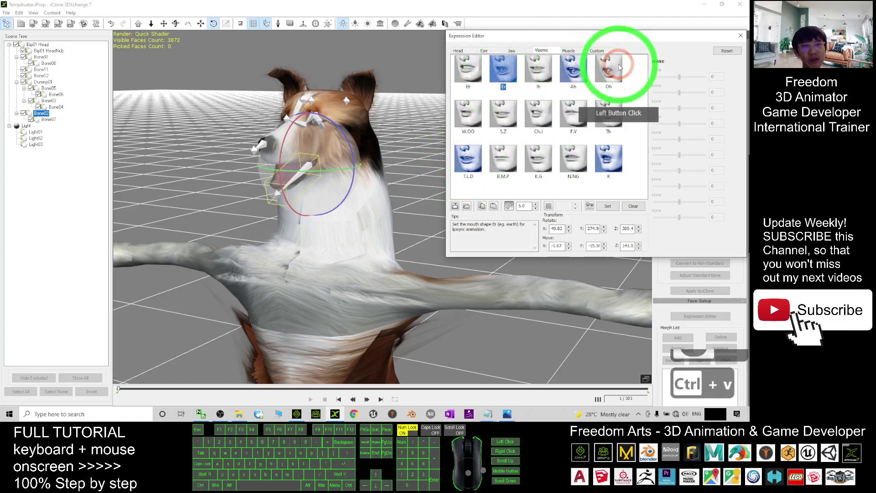
{"action": "left_click", "coordinate": [522, 118]}
{"action": "key", "text": "ctrl+v"}
{"action": "left_click", "coordinate": [655, 133]}
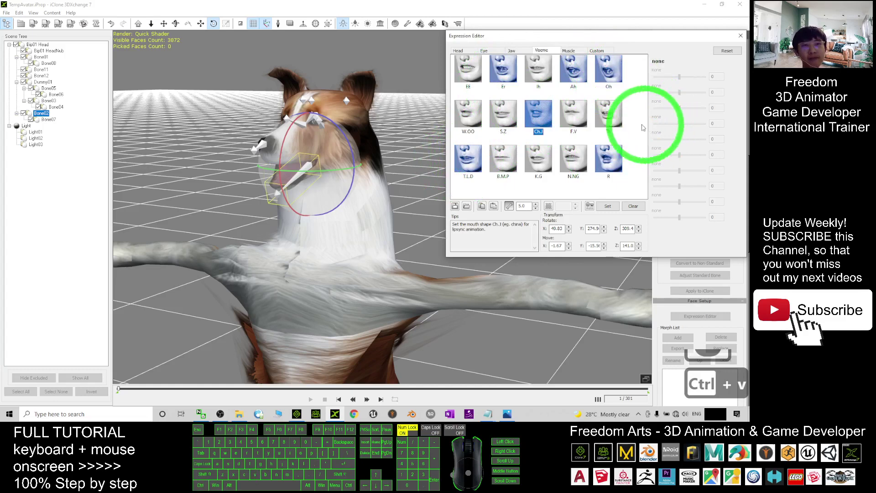
{"action": "left_click", "coordinate": [610, 114]}
{"action": "key", "text": "ctrl+v"}
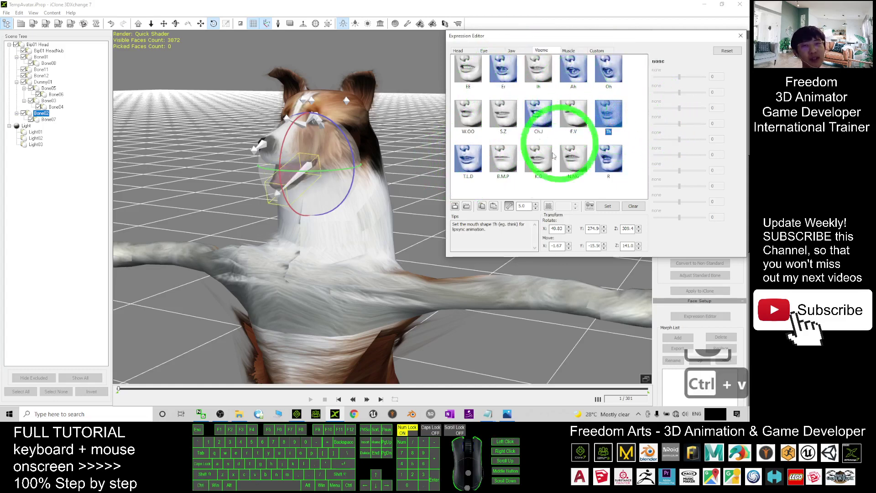
- Rotate the jaw bone Bone02 downward to open the mouth slightly and set it as the EE viseme
{"action": "left_click_drag", "start_coordinate": [340, 127], "coordinate": [338, 125]}
{"action": "left_click", "coordinate": [474, 80]}
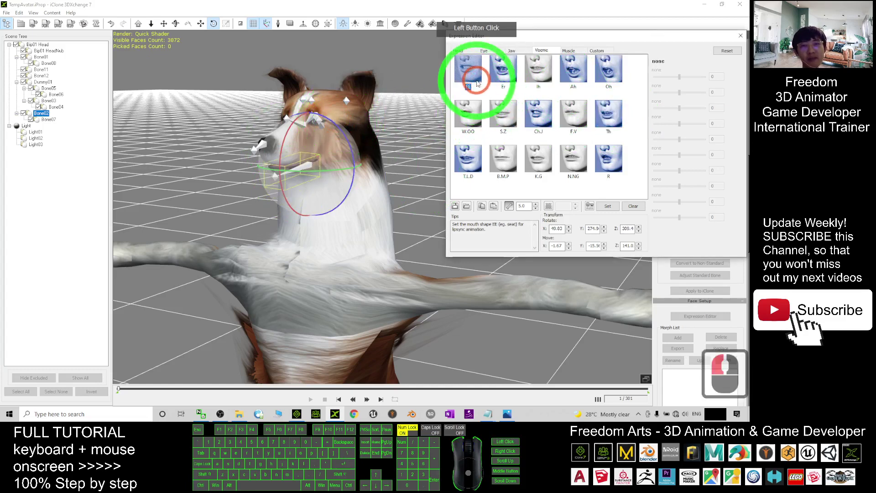
{"action": "left_click", "coordinate": [333, 144]}
{"action": "left_click_drag", "start_coordinate": [346, 147], "coordinate": [598, 201]}
{"action": "left_click", "coordinate": [470, 70]}
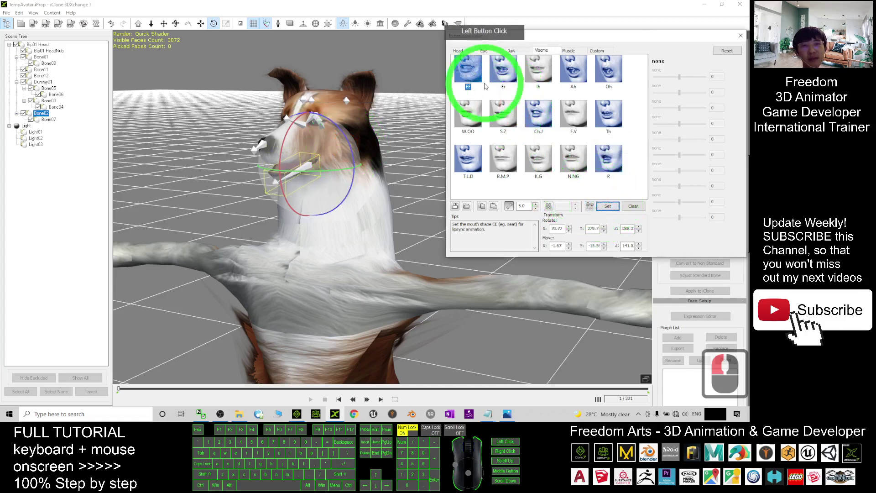
- Copy the EE viseme's mouth shape to the Ih, W.OO and S.Z visemes
{"action": "left_click", "coordinate": [478, 161]}
{"action": "left_click", "coordinate": [486, 204]}
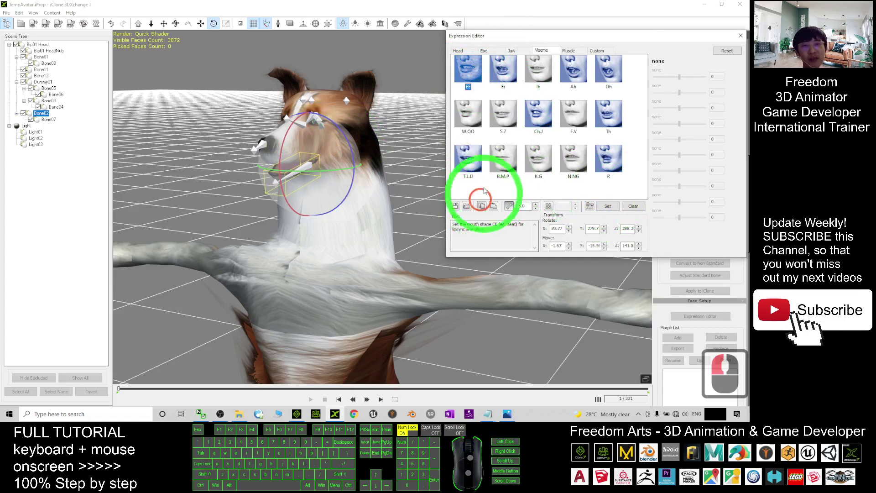
{"action": "left_click", "coordinate": [535, 70]}
{"action": "key", "text": "ctrl+v"}
{"action": "left_click", "coordinate": [465, 116]}
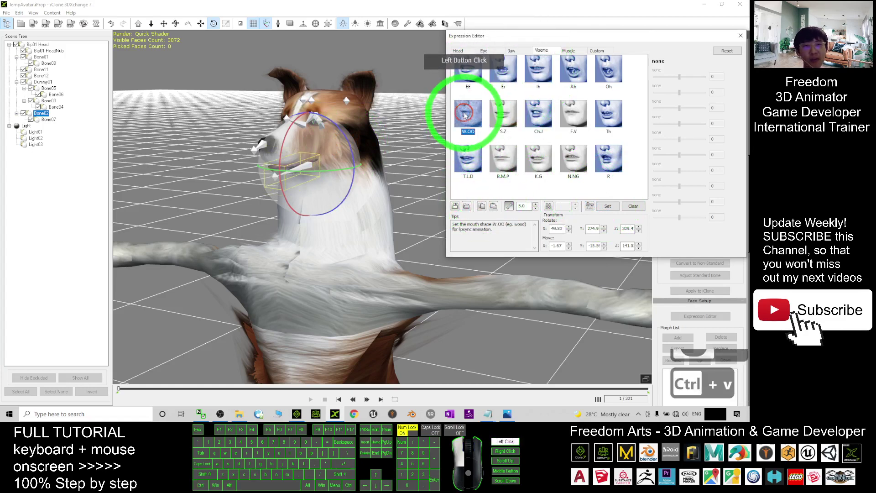
{"action": "left_click", "coordinate": [507, 115]}
{"action": "key", "text": "ctrl+v"}
- Paste the copied EE mouth shape into the F.V, N.NG, K.G and B.M.P visemes
{"action": "left_click", "coordinate": [592, 122]}
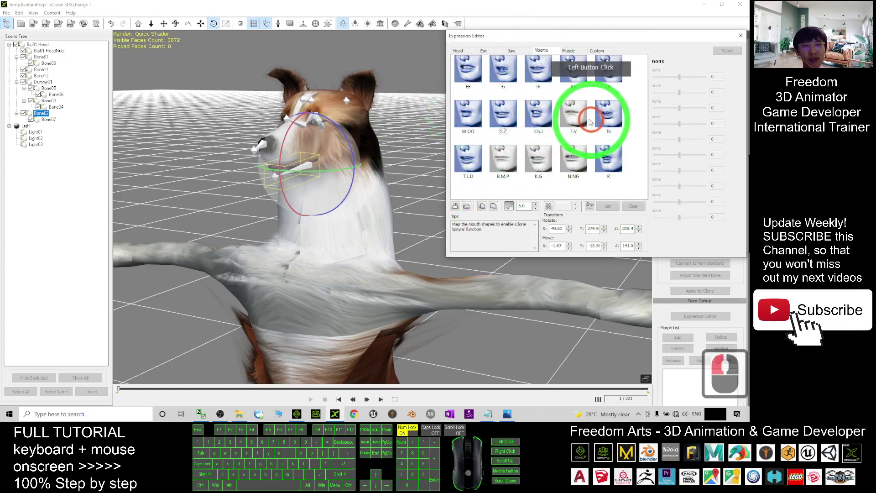
{"action": "key", "text": "ctrl+v"}
{"action": "left_click", "coordinate": [573, 160]}
{"action": "key", "text": "ctrl+v"}
{"action": "left_click", "coordinate": [528, 158]}
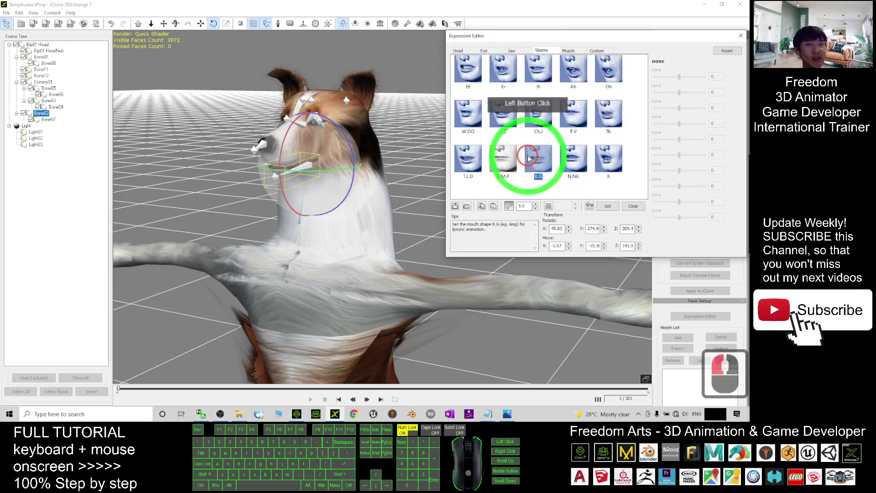
{"action": "key", "text": "ctrl+v"}
{"action": "left_click", "coordinate": [498, 161]}
{"action": "key", "text": "ctrl+v"}
{"action": "scroll", "coordinate": [577, 118], "scroll_direction": "up", "scroll_amount": 2}
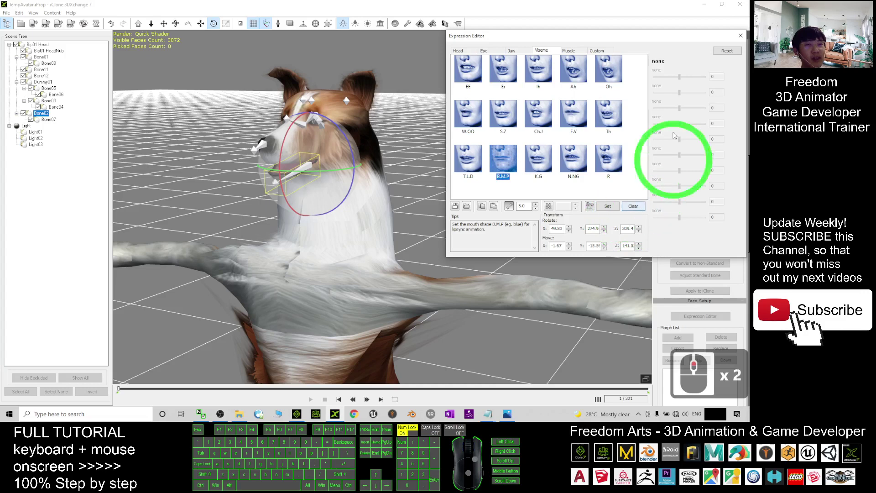
- Close the Expression Editor, apply the updated dog character to iClone and switch to iClone
{"action": "left_click", "coordinate": [739, 35]}
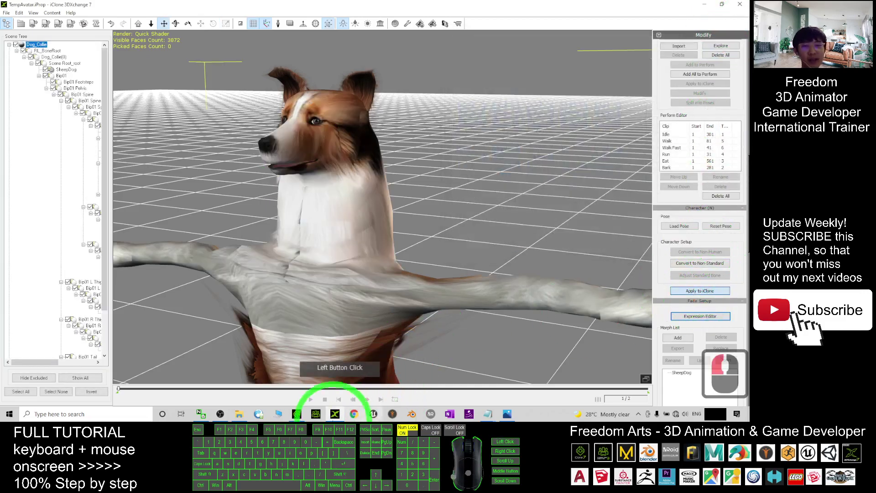
{"action": "left_click", "coordinate": [296, 414]}
- Move the standing dog avatar along X to about -119, clear of the original Dog_Collie prop
{"action": "scroll", "coordinate": [418, 233], "scroll_direction": "down", "scroll_amount": 18}
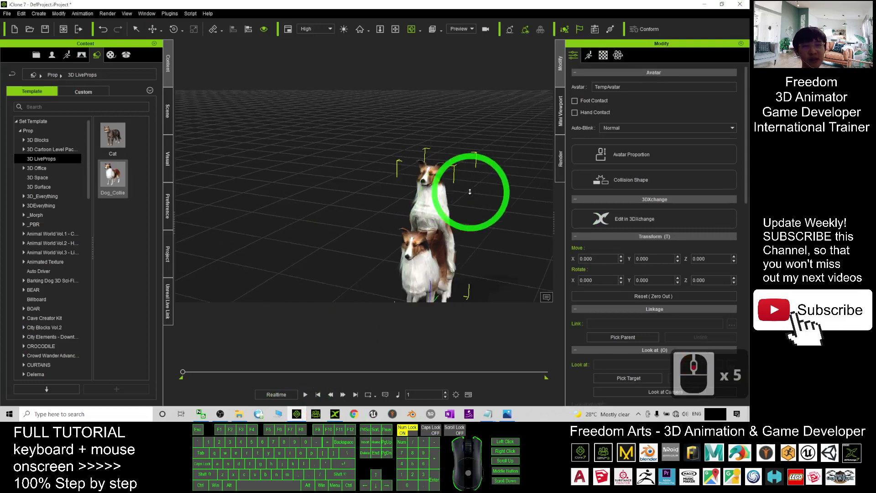
{"action": "left_click", "coordinate": [437, 203]}
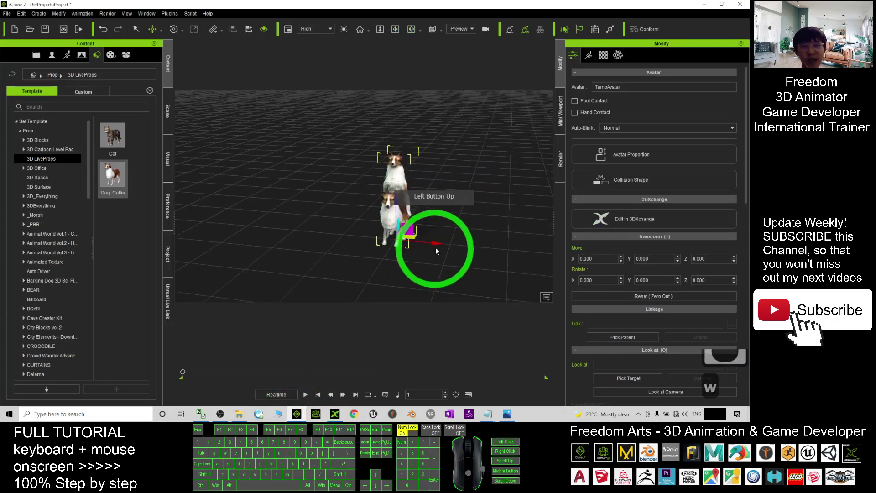
{"action": "left_click_drag", "start_coordinate": [379, 246], "coordinate": [280, 143]}
{"action": "scroll", "coordinate": [280, 143], "scroll_direction": "up", "scroll_amount": 15}
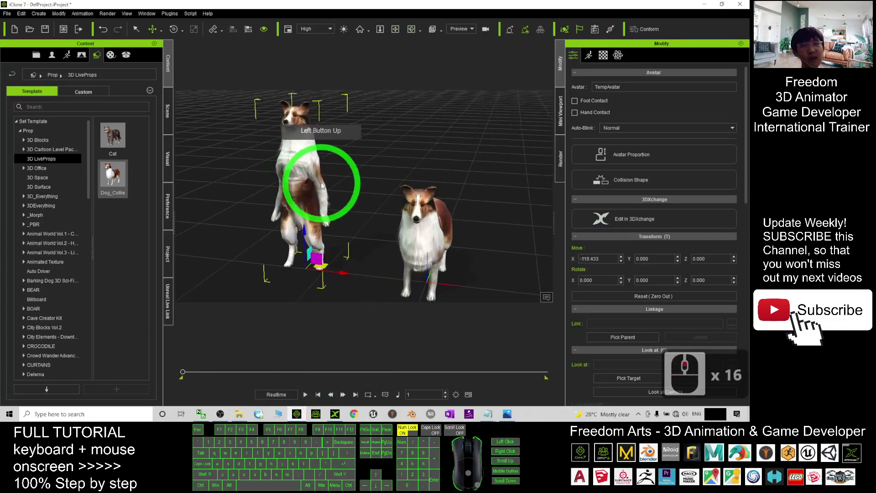
{"action": "scroll", "coordinate": [379, 199], "scroll_direction": "up", "scroll_amount": 3}
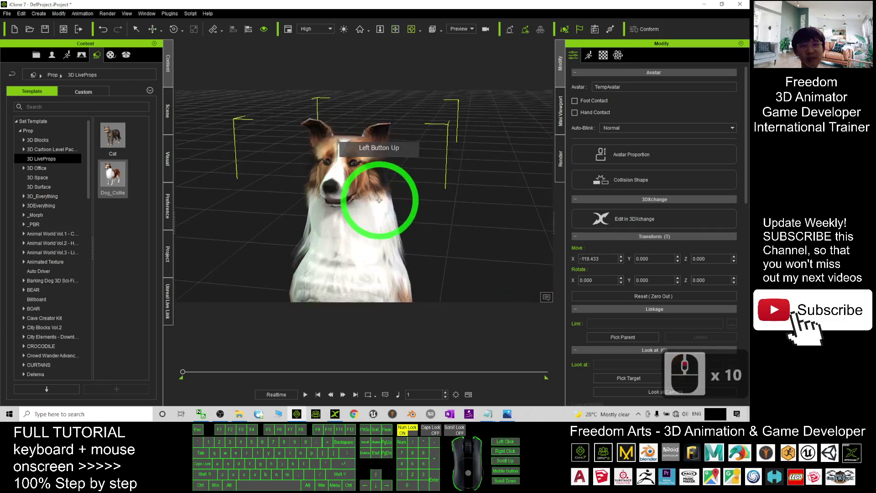
{"action": "left_click_drag", "start_coordinate": [406, 200], "coordinate": [364, 197]}
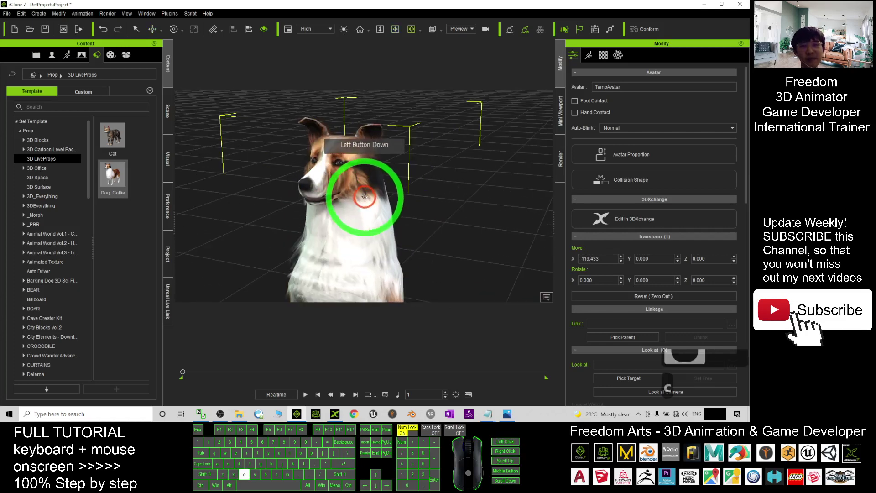
- Start a facial script for the dog avatar with text-to-speech as the voice source
{"action": "left_click", "coordinate": [590, 56]}
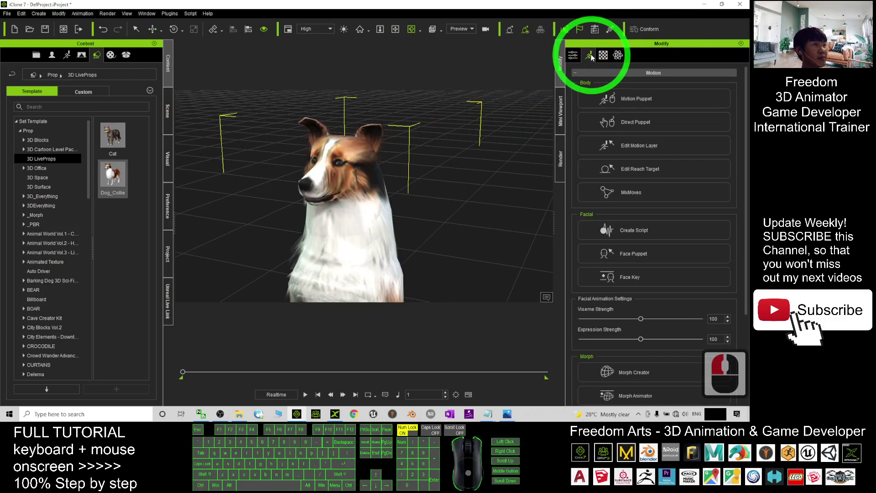
{"action": "left_click", "coordinate": [611, 230]}
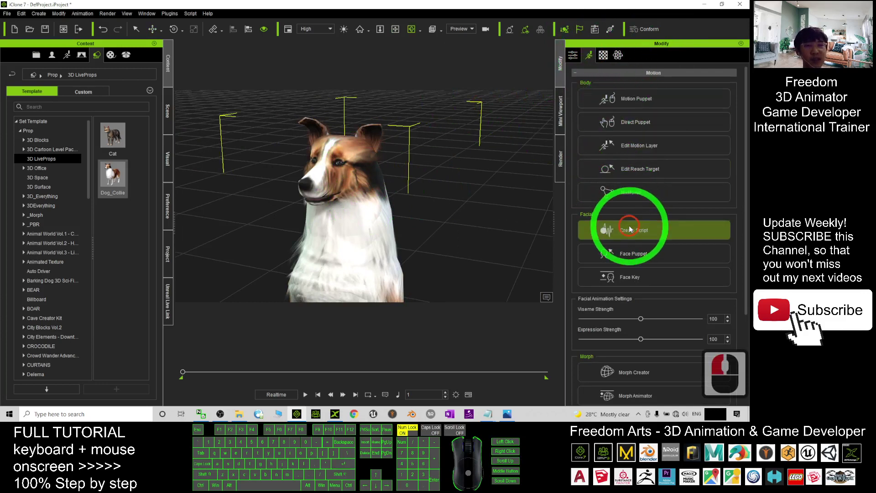
{"action": "left_click_drag", "start_coordinate": [635, 184], "coordinate": [540, 181]}
{"action": "scroll", "coordinate": [462, 184], "scroll_direction": "up", "scroll_amount": 9}
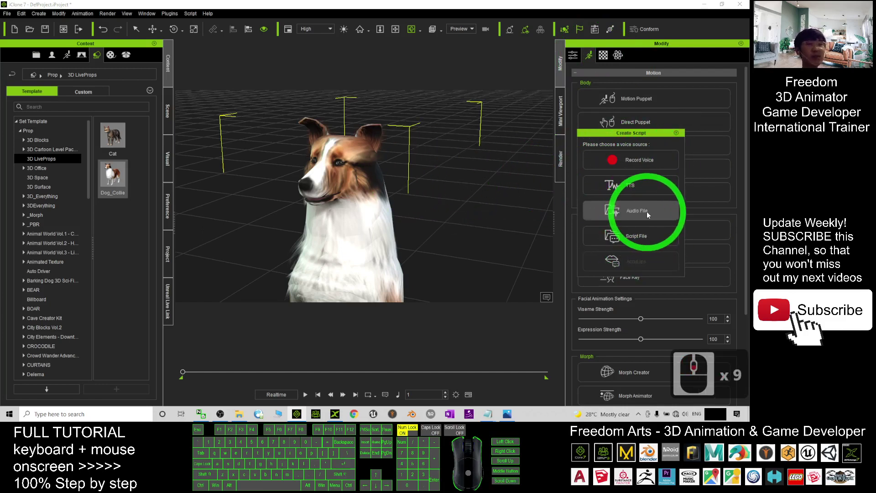
{"action": "left_click", "coordinate": [634, 185]}
{"action": "left_click_drag", "start_coordinate": [386, 112], "coordinate": [563, 107]}
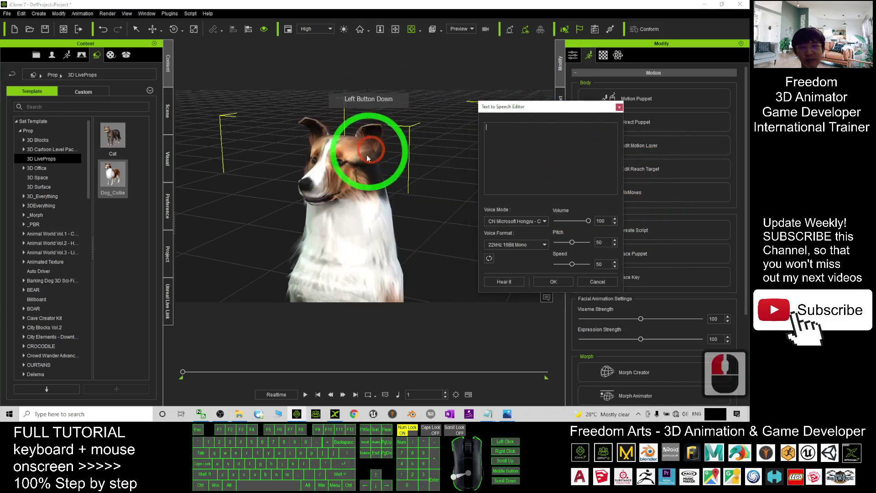
{"action": "left_click", "coordinate": [513, 162]}
{"action": "left_click", "coordinate": [511, 144]}
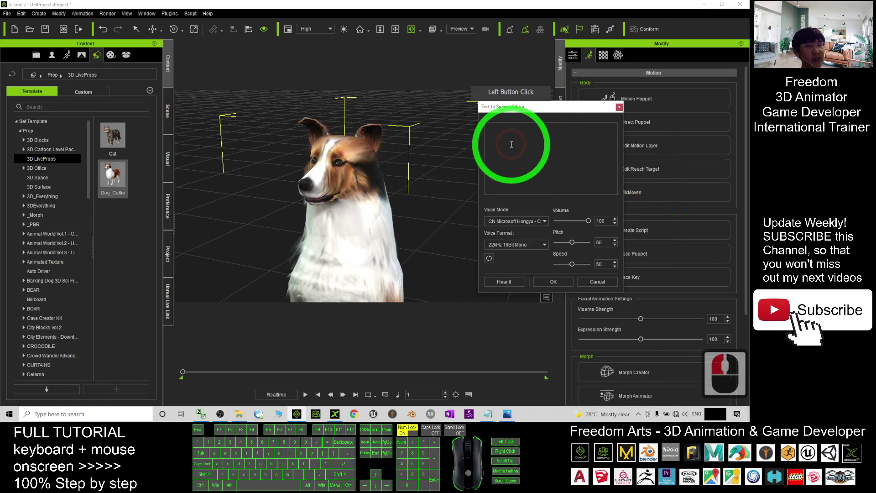
- Enter the speech "Hi, my name is Collie. I am from iClone 7. I love 3D animation." and generate the lip-sync
{"action": "type", "text": "Hi, m"}
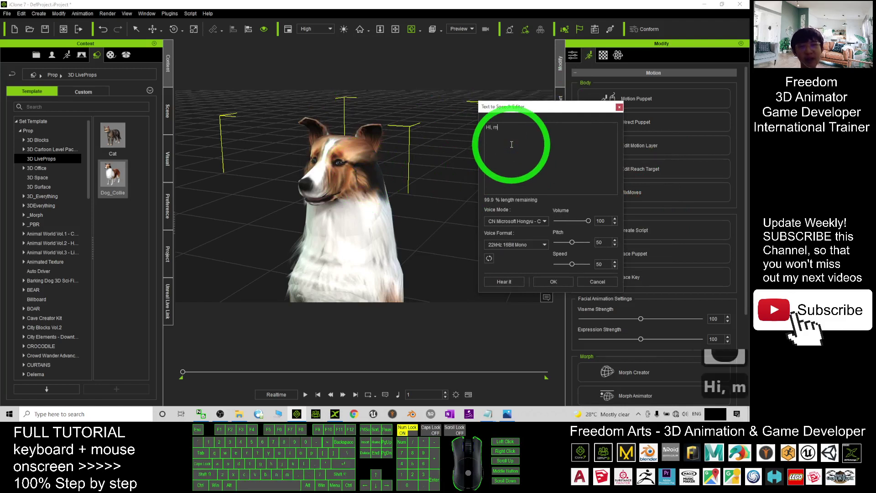
{"action": "type", "text": "y name is "}
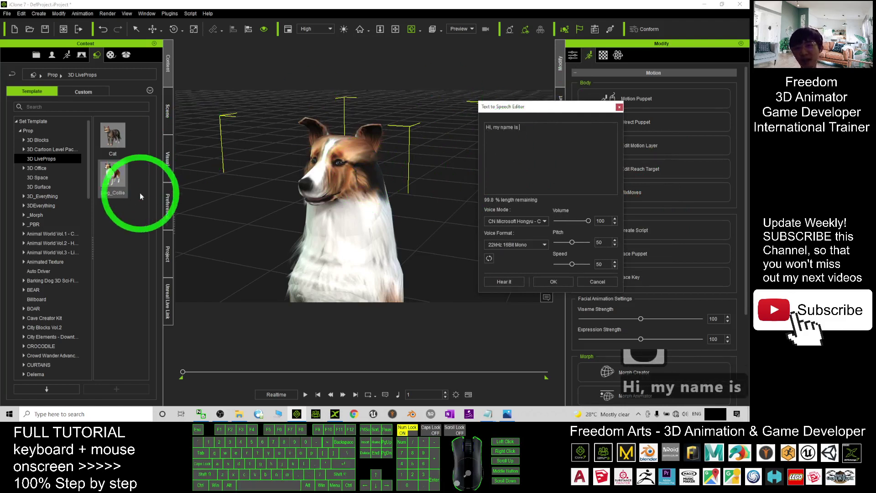
{"action": "type", "text": "Co"}
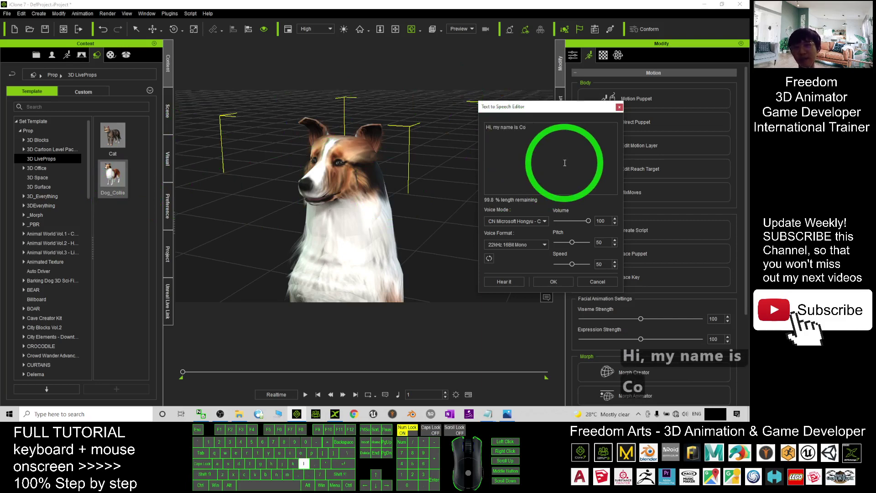
{"action": "type", "text": "llie. I a"}
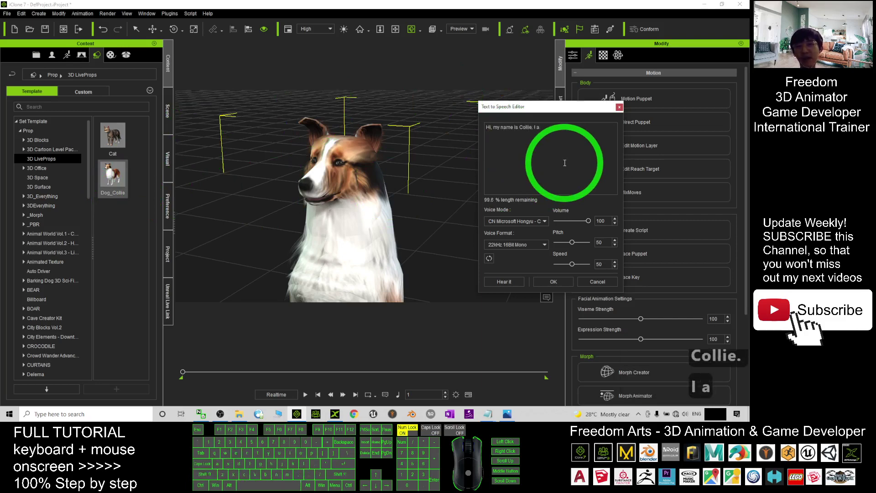
{"action": "type", "text": "m from iClone"}
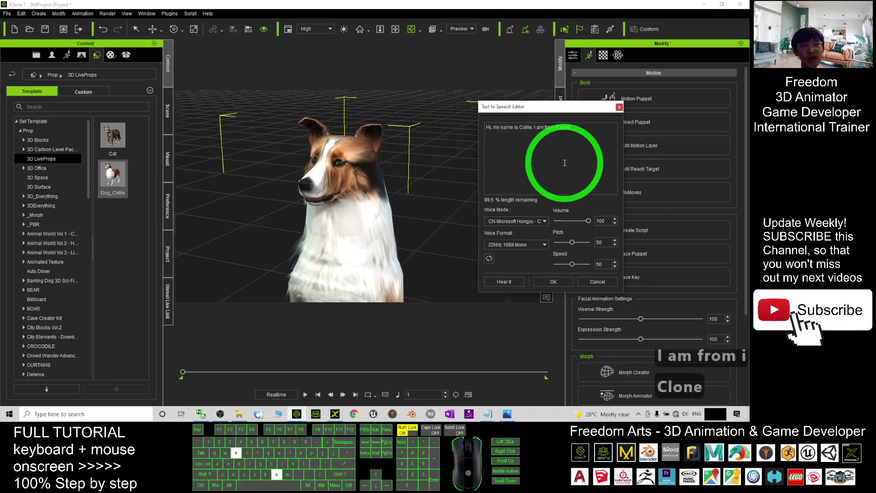
{"action": "type", "text": " 7. I love"}
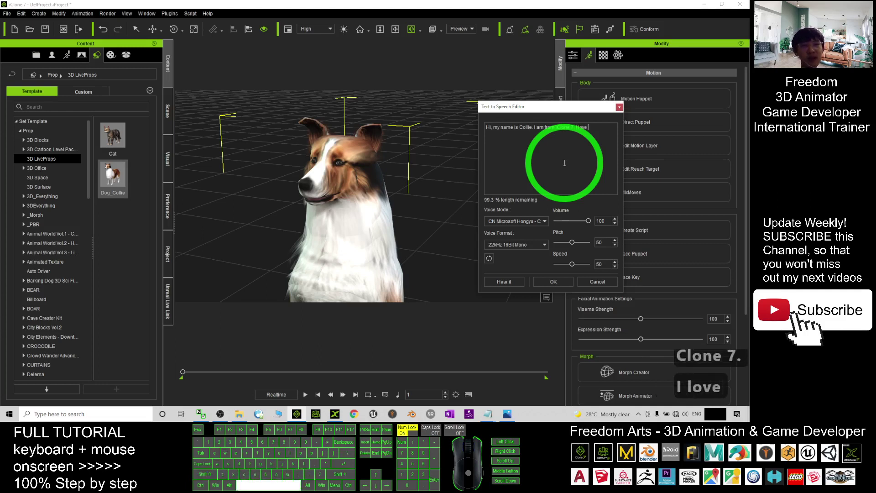
{"action": "type", "text": " 3D animation."}
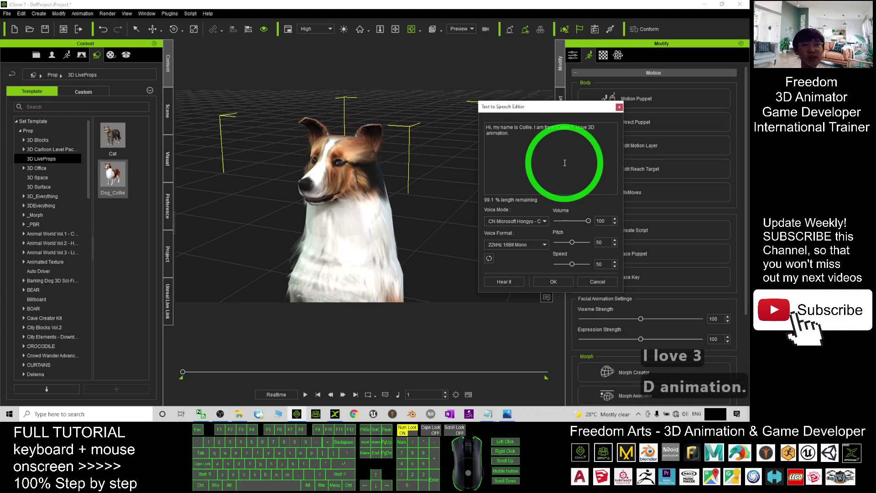
{"action": "left_click", "coordinate": [563, 283]}
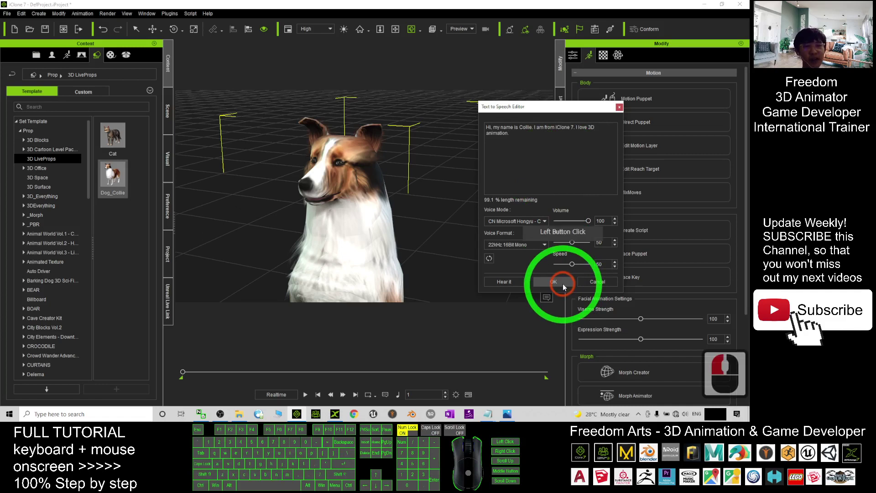
- Play back the talking animation, examine the dog's jaw movement up close, and return to the first frame
{"action": "scroll", "coordinate": [365, 190], "scroll_direction": "down", "scroll_amount": 12}
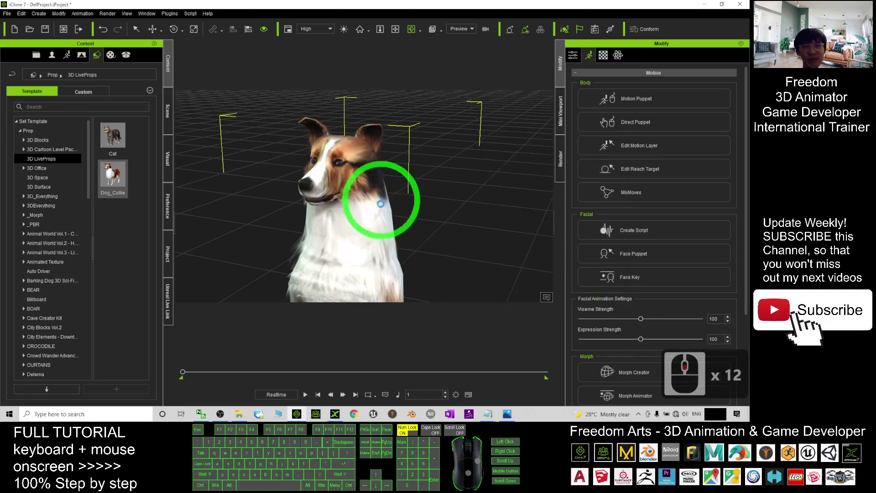
{"action": "mouse_move", "coordinate": [353, 138]}
{"action": "left_mouse_down"}
{"action": "mouse_move", "coordinate": [318, 170]}
{"action": "mouse_move", "coordinate": [336, 172]}
{"action": "mouse_move", "coordinate": [300, 207]}
{"action": "mouse_move", "coordinate": [303, 196]}
{"action": "mouse_move", "coordinate": [333, 195]}
{"action": "mouse_move", "coordinate": [367, 219]}
{"action": "left_mouse_up"}
{"action": "scroll", "coordinate": [356, 208], "scroll_direction": "up", "scroll_amount": 3}
{"action": "scroll", "coordinate": [365, 210], "scroll_direction": "down", "scroll_amount": 3}
{"action": "key", "text": "x"}
{"action": "left_click", "coordinate": [322, 361]}
{"action": "left_click", "coordinate": [305, 394]}
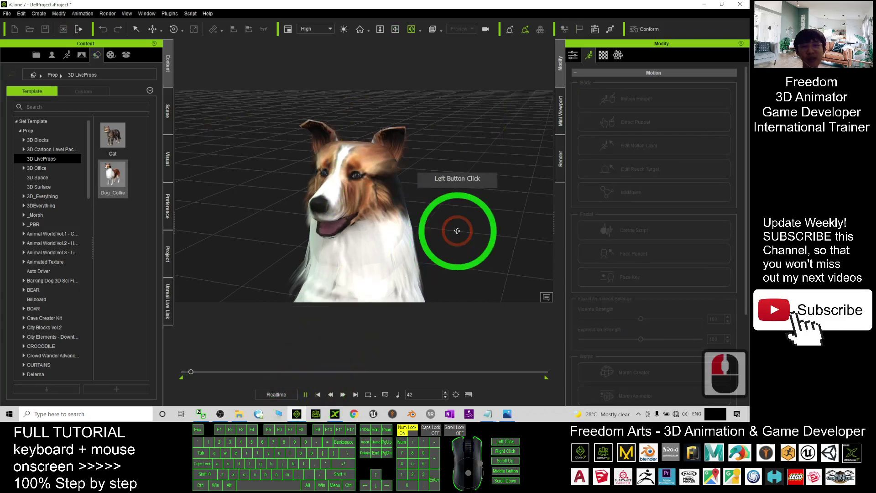
{"action": "scroll", "coordinate": [459, 228], "scroll_direction": "up", "scroll_amount": 1}
{"action": "scroll", "coordinate": [460, 228], "scroll_direction": "down", "scroll_amount": 3}
{"action": "left_click_drag", "start_coordinate": [459, 228], "coordinate": [417, 210]}
{"action": "scroll", "coordinate": [417, 210], "scroll_direction": "up", "scroll_amount": 2}
{"action": "scroll", "coordinate": [424, 201], "scroll_direction": "down", "scroll_amount": 2}
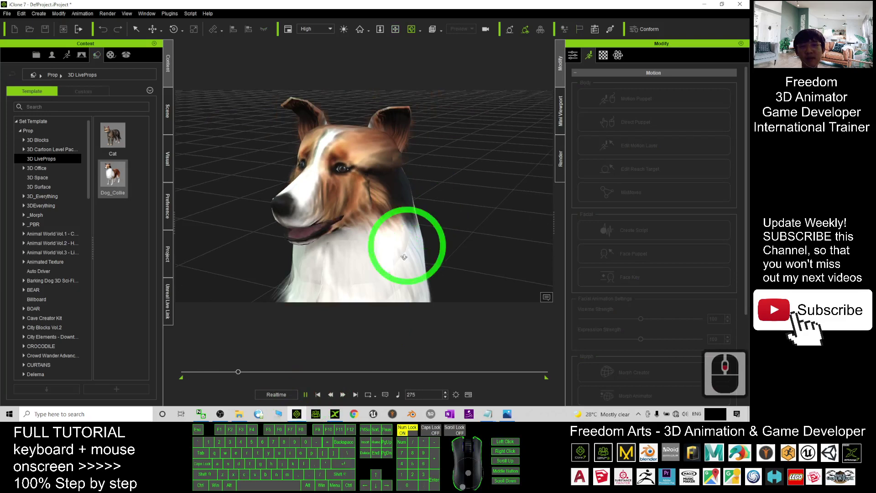
{"action": "left_click", "coordinate": [318, 395]}
{"action": "left_click", "coordinate": [388, 210]}
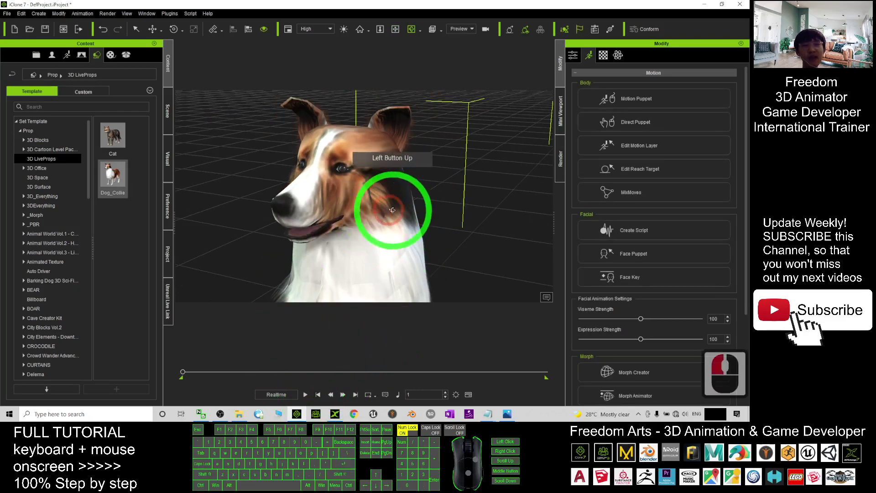
- Start a new text-to-speech facial script for the dog avatar with the voice EN-Aus Microsoft Catherine - English (Australia)
{"action": "left_click", "coordinate": [652, 230]}
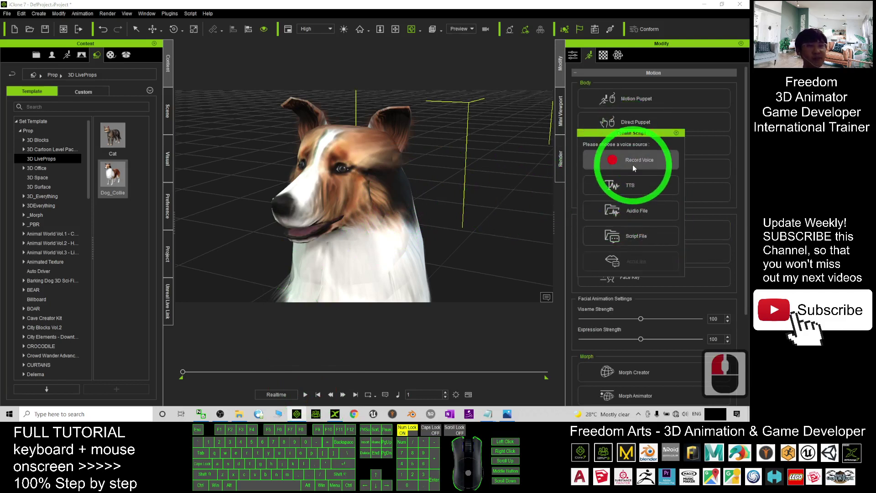
{"action": "left_click", "coordinate": [628, 184]}
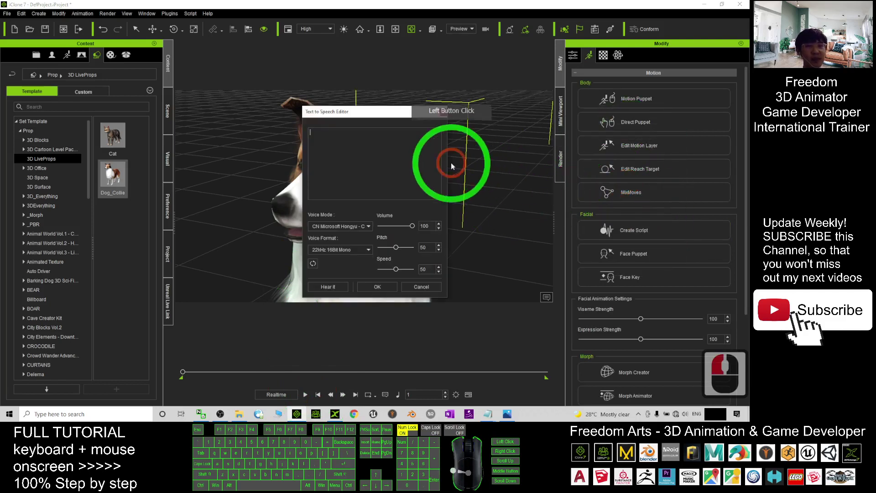
{"action": "left_click", "coordinate": [397, 118]}
{"action": "left_click_drag", "start_coordinate": [398, 118], "coordinate": [562, 117]}
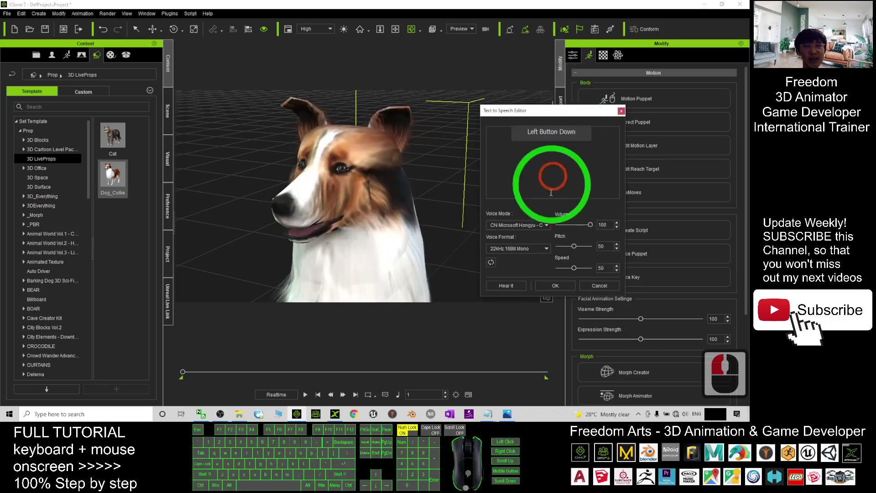
{"action": "left_click", "coordinate": [511, 226]}
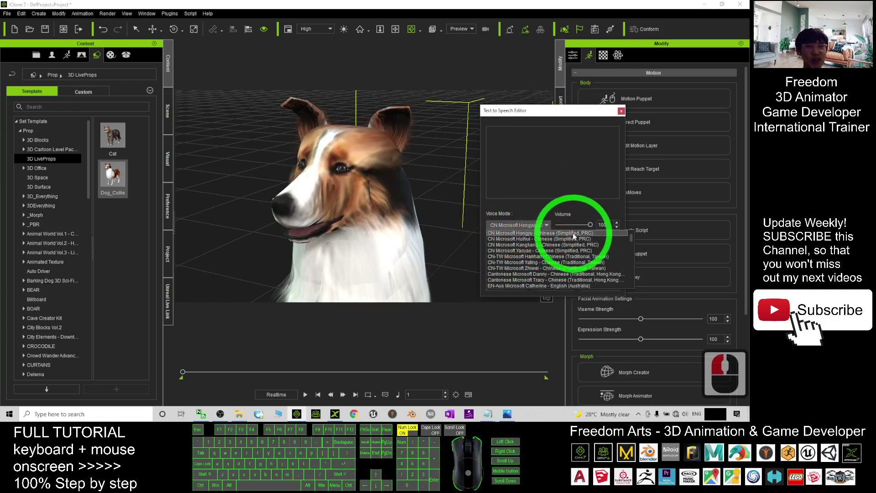
{"action": "left_click", "coordinate": [565, 172]}
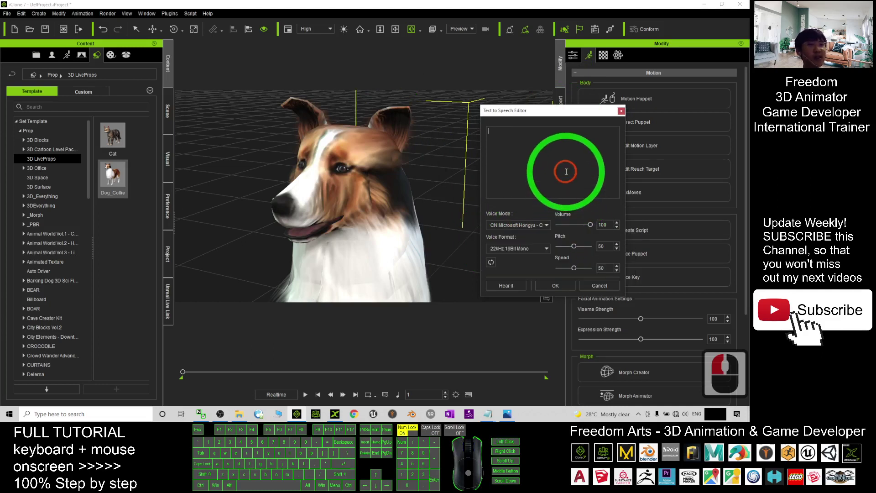
{"action": "left_click", "coordinate": [518, 225]}
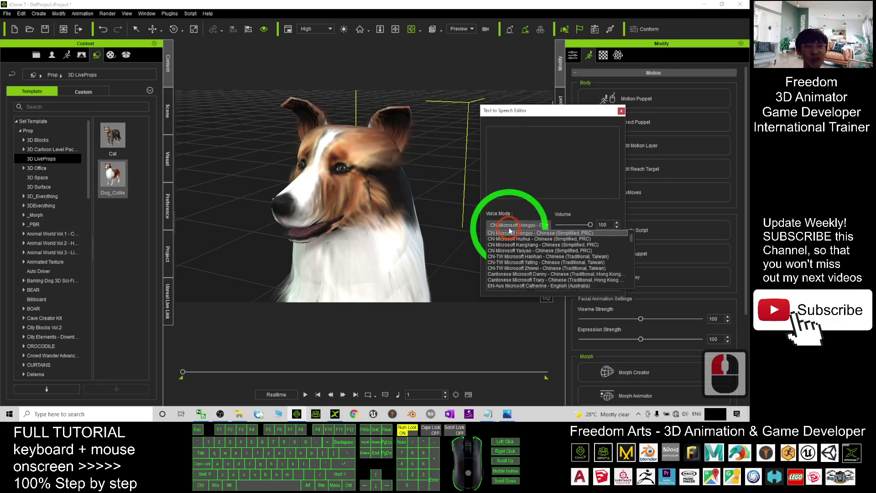
{"action": "scroll", "coordinate": [510, 280], "scroll_direction": "down", "scroll_amount": 1}
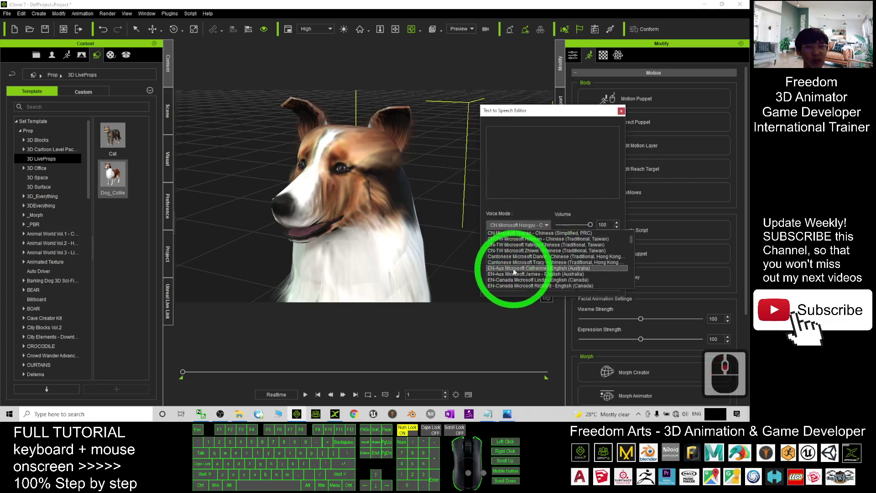
{"action": "left_click", "coordinate": [541, 268]}
- Enter the speech "Hi, my name is Collie. I am from iClone 7." and generate the lip-sync
{"action": "left_click", "coordinate": [511, 138]}
{"action": "type", "text": "Hi,"}
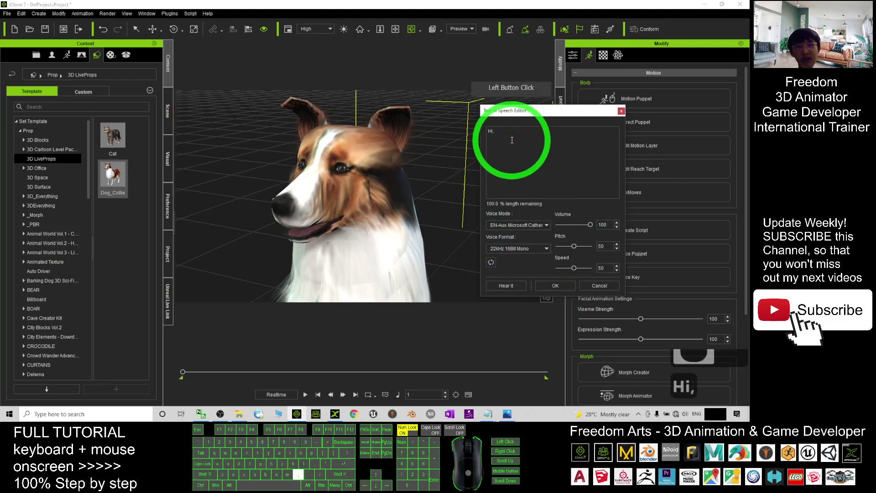
{"action": "type", "text": " my name is Co"}
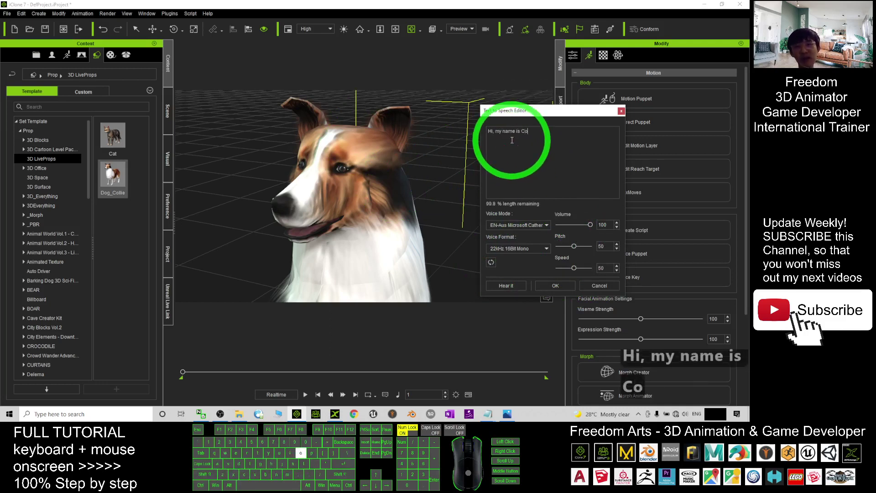
{"action": "type", "text": "llie. I am"}
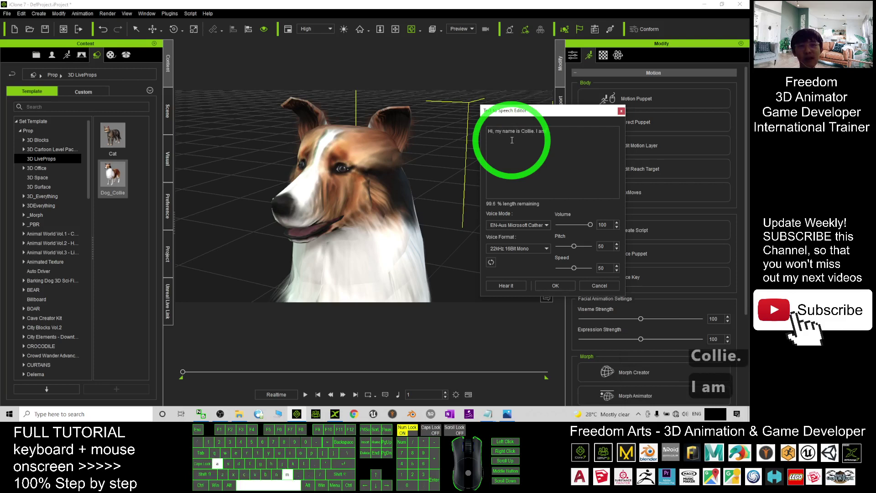
{"action": "type", "text": " from iClone 7."}
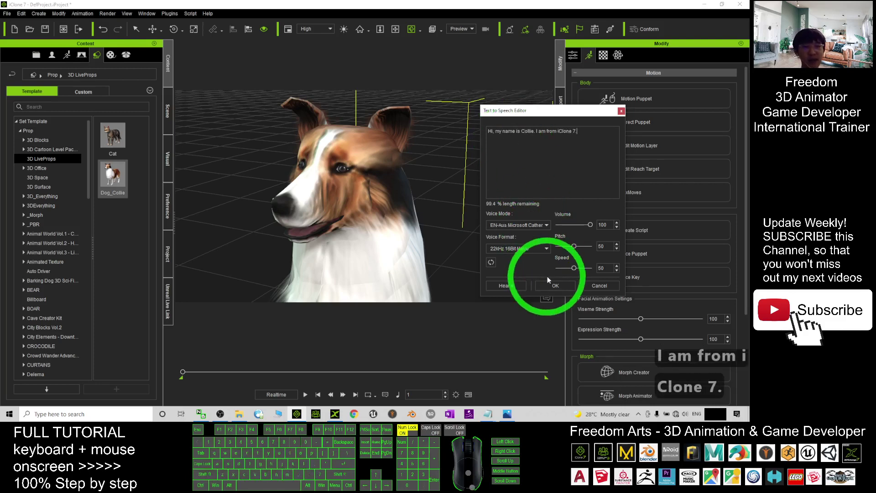
{"action": "left_click", "coordinate": [555, 285]}
- Play back the new speech, examine the dog's mouth up close, and return to the first frame
{"action": "left_click", "coordinate": [305, 394]}
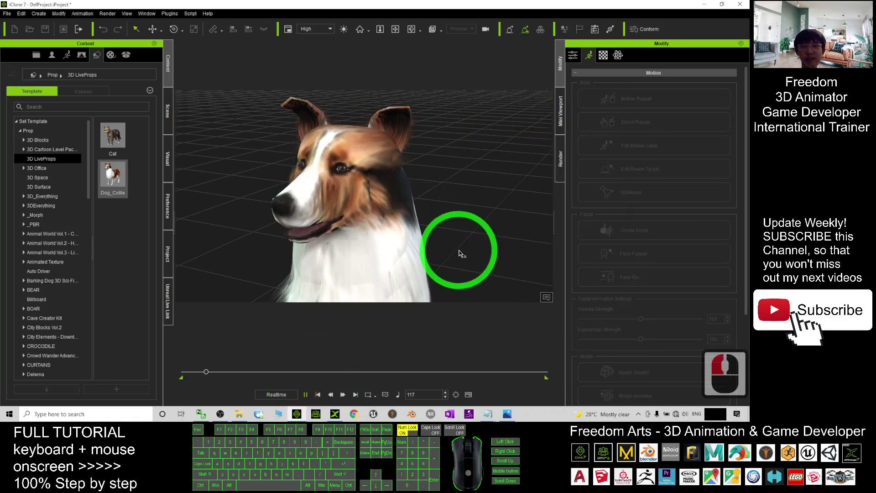
{"action": "scroll", "coordinate": [459, 250], "scroll_direction": "up", "scroll_amount": 3}
{"action": "key", "text": "x"}
{"action": "left_click_drag", "start_coordinate": [448, 233], "coordinate": [456, 236]}
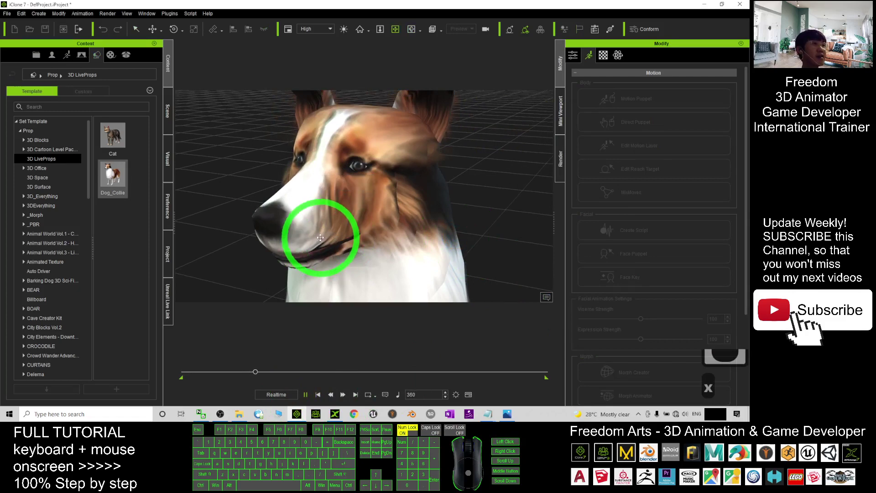
{"action": "left_click", "coordinate": [320, 395]}
- Apply the "Danc...eful" motion from 02_G6 Motion_Heidi > Perform to the standing dog avatar and rewind the timeline
{"action": "scroll", "coordinate": [362, 181], "scroll_direction": "down", "scroll_amount": 8}
{"action": "key", "text": "x"}
{"action": "left_click_drag", "start_coordinate": [385, 215], "coordinate": [440, 239]}
{"action": "key", "text": "c"}
{"action": "key", "text": "x"}
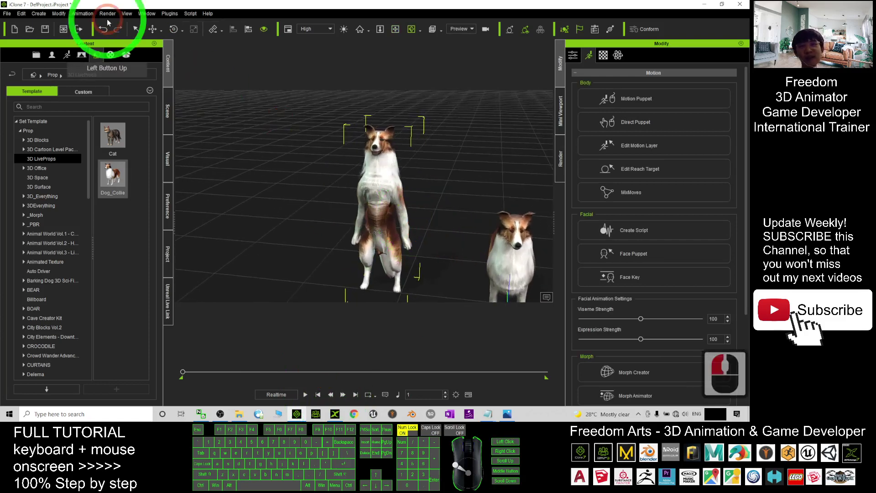
{"action": "left_click", "coordinate": [68, 55]}
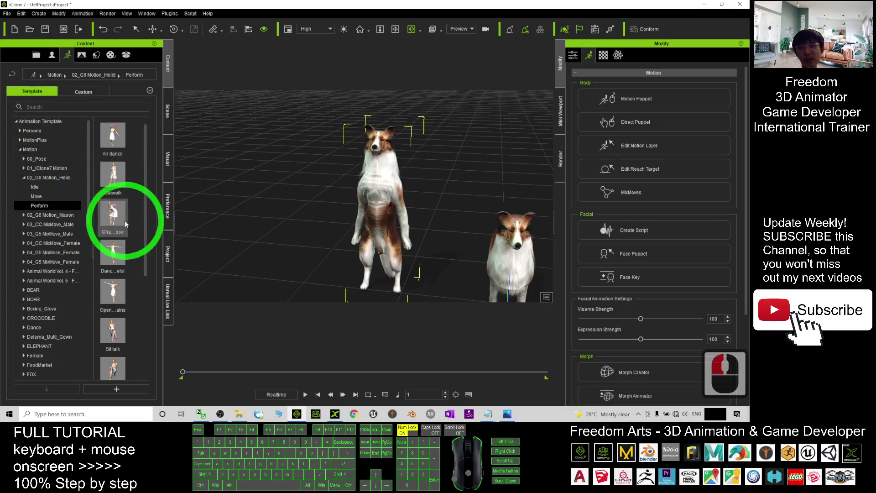
{"action": "left_click_drag", "start_coordinate": [113, 253], "coordinate": [397, 208]}
{"action": "left_click", "coordinate": [329, 394]}
- Play the dance through and examine the standing dog's body movement from several angles and distances
{"action": "left_click", "coordinate": [305, 394]}
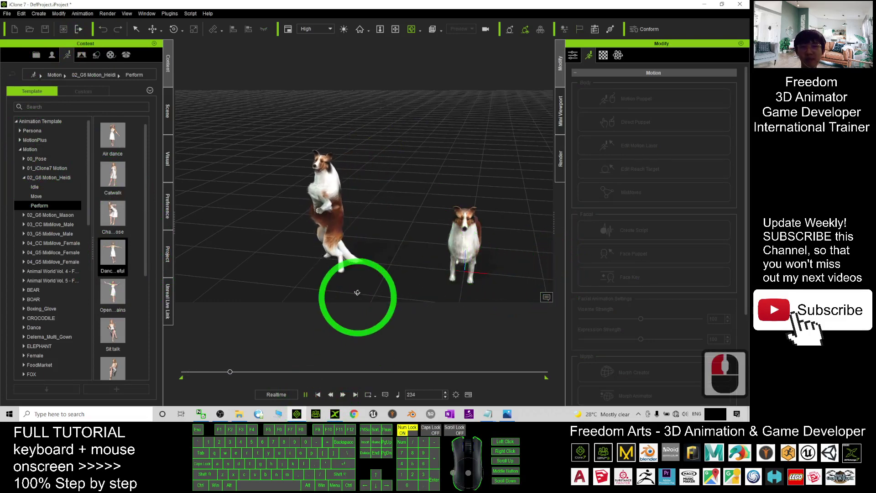
{"action": "scroll", "coordinate": [335, 252], "scroll_direction": "up", "scroll_amount": 2}
{"action": "key", "text": "c"}
{"action": "left_click_drag", "start_coordinate": [301, 232], "coordinate": [390, 200]}
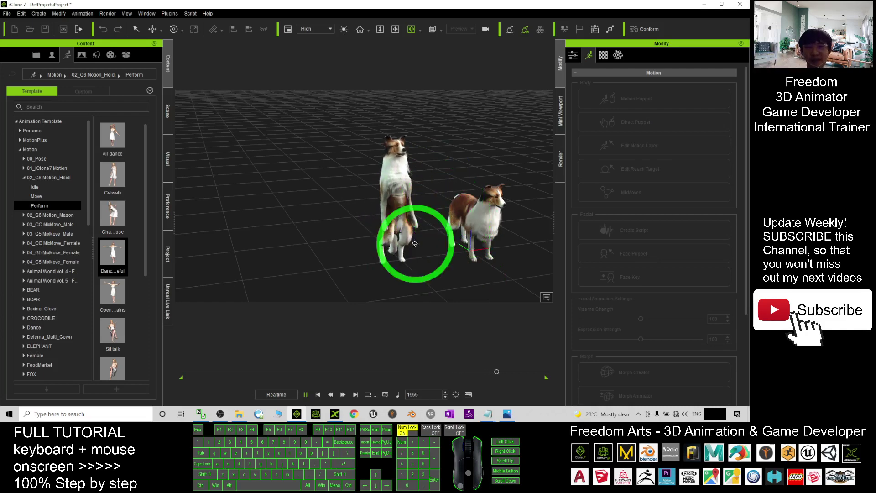
{"action": "scroll", "coordinate": [415, 210], "scroll_direction": "up", "scroll_amount": 10}
{"action": "left_click", "coordinate": [443, 224]}
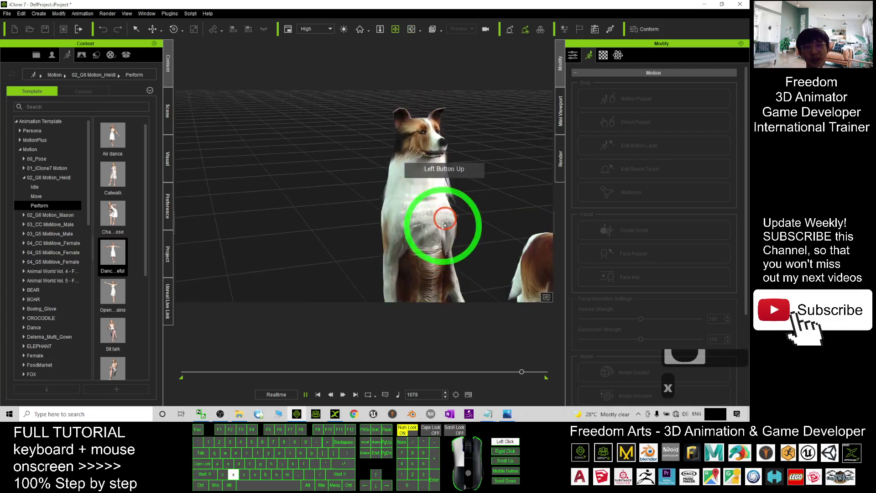
{"action": "scroll", "coordinate": [444, 219], "scroll_direction": "down", "scroll_amount": 6}
{"action": "scroll", "coordinate": [445, 215], "scroll_direction": "down", "scroll_amount": 4}
{"action": "key", "text": "x"}
{"action": "left_click_drag", "start_coordinate": [429, 219], "coordinate": [423, 174]}
{"action": "key", "text": "c"}
{"action": "left_click_drag", "start_coordinate": [423, 173], "coordinate": [360, 263]}
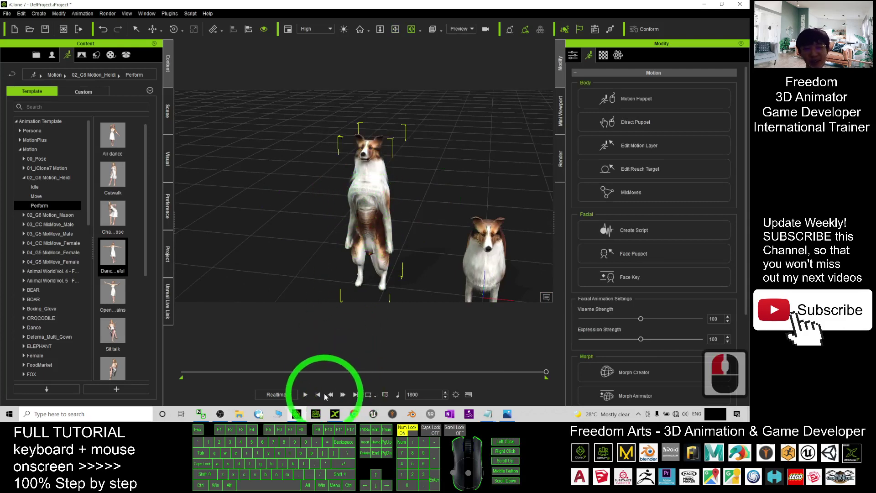
- Switch to Photos to view the cover.jpg image of the animal-to-humanoid examples, and return to iClone
{"action": "left_click", "coordinate": [507, 414]}
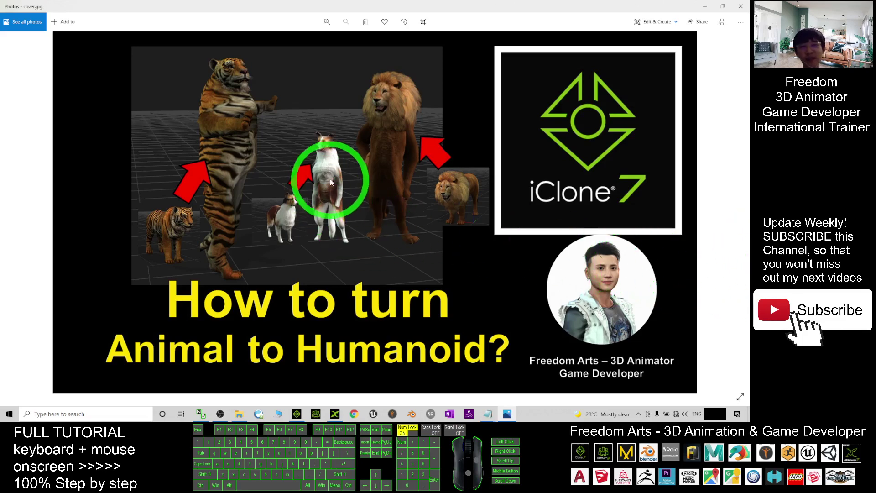
{"action": "left_click", "coordinate": [316, 414]}
{"action": "left_click", "coordinate": [297, 414]}
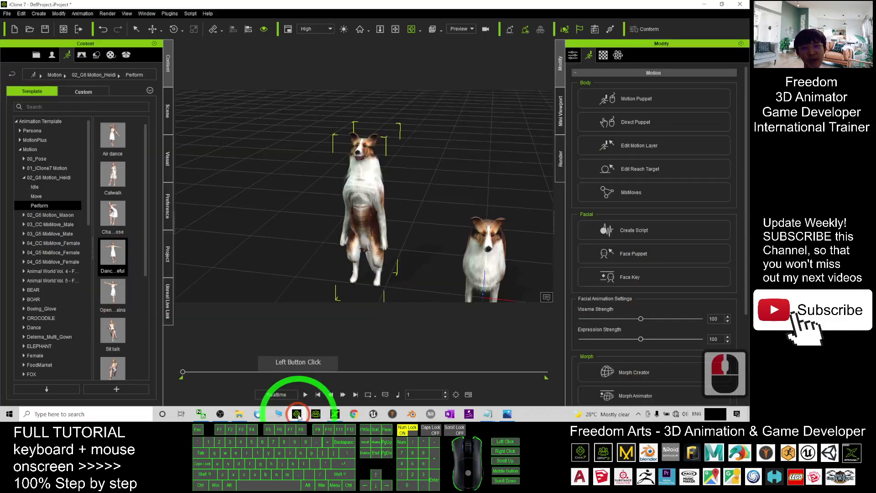
- Play the dance from the first frame with the standing dog framed closer, and pause it partway
{"action": "scroll", "coordinate": [372, 276], "scroll_direction": "up", "scroll_amount": 6}
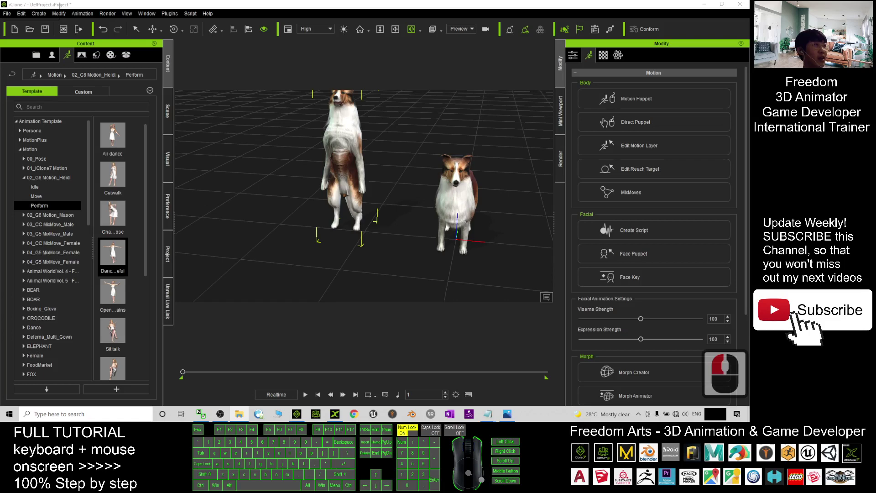
{"action": "key", "text": "x"}
{"action": "left_click_drag", "start_coordinate": [459, 173], "coordinate": [415, 183]}
{"action": "left_click", "coordinate": [306, 395]}
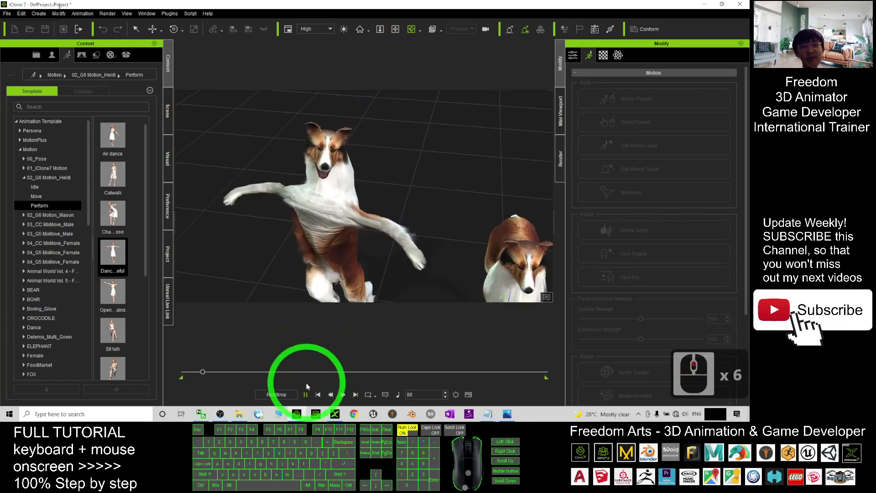
{"action": "left_click", "coordinate": [306, 394]}
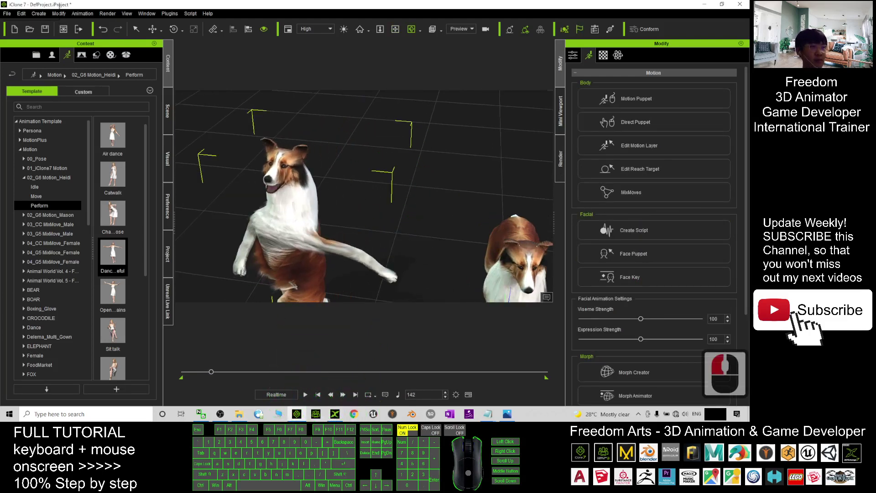
- Resume the dance playback and examine the standing dog beside the original prop from farther away
{"action": "left_click", "coordinate": [448, 383]}
{"action": "left_click", "coordinate": [326, 412]}
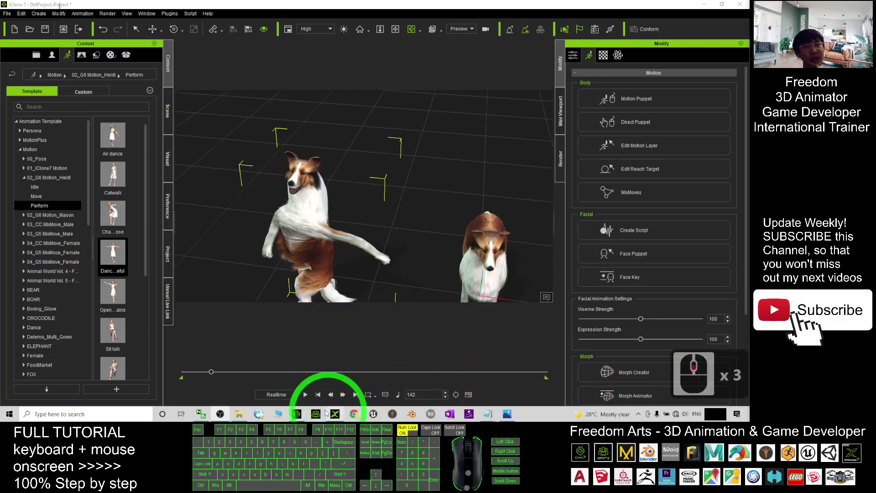
{"action": "left_click", "coordinate": [305, 395]}
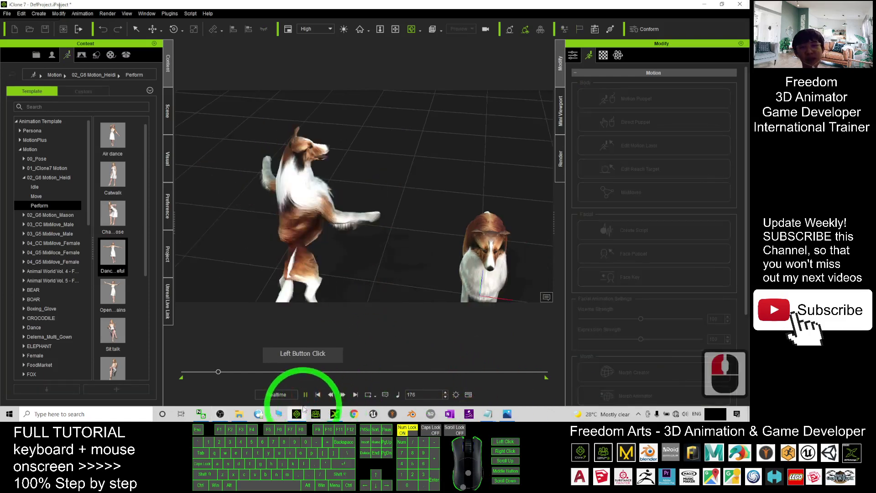
{"action": "scroll", "coordinate": [339, 247], "scroll_direction": "down", "scroll_amount": 5}
{"action": "key", "text": "x"}
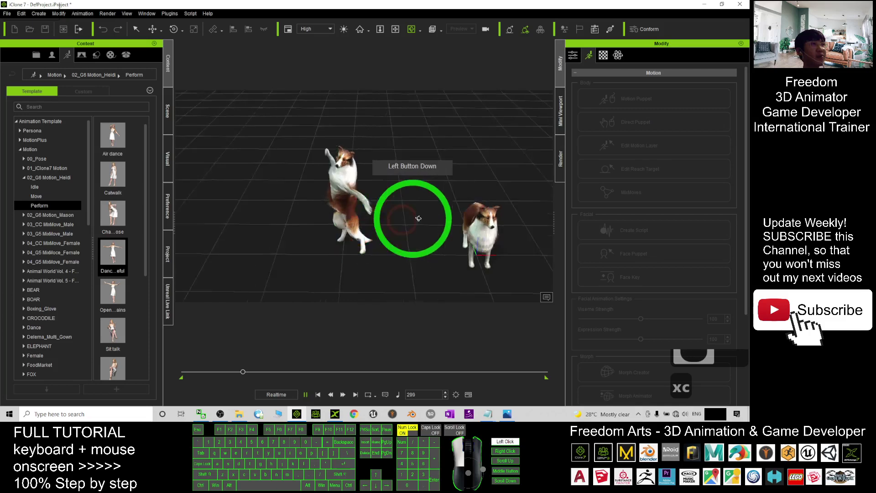